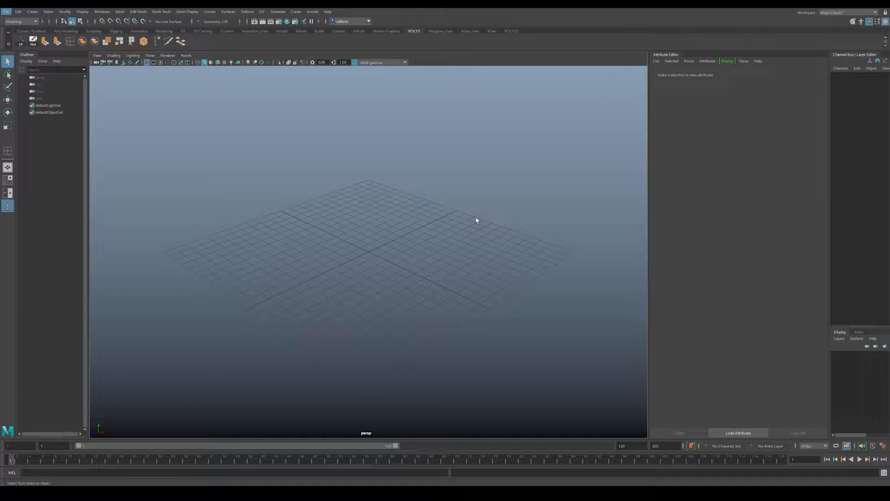
pyautogui.press('alt')
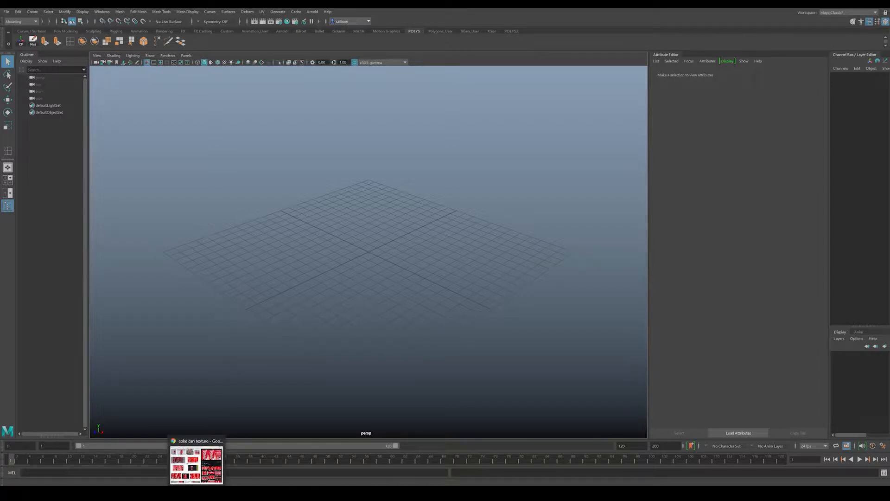
pyautogui.moveTo(304, 273)
pyautogui.keyDown('alt'); pyautogui.mouseDown()
pyautogui.moveTo(307, 231)
pyautogui.moveTo(306, 281)
pyautogui.mouseUp(); pyautogui.keyUp('alt')
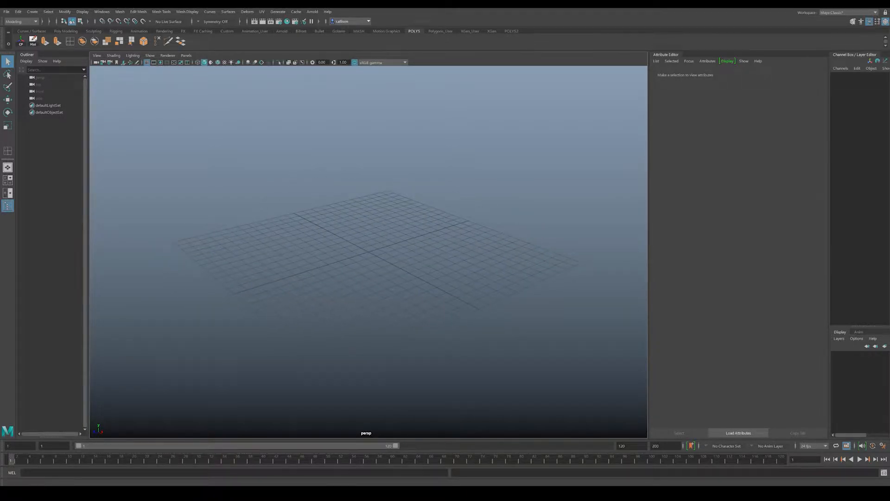
# - Switch to the browser, search Google for "coke can" and open the PR Week can image
pyautogui.hotkey('alt', 'Tab')
pyautogui.scroll(3, 337, 248)
pyautogui.moveTo(162, 160); pyautogui.dragTo(157, 176)
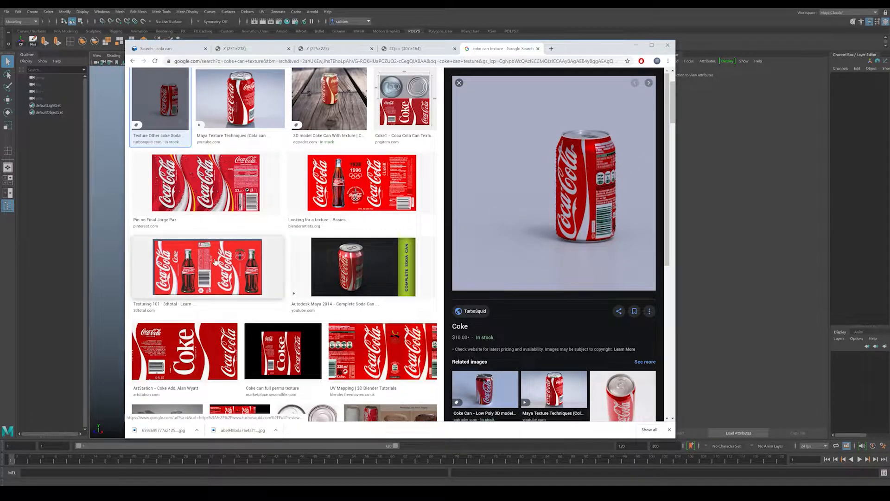
pyautogui.scroll(2, 215, 261)
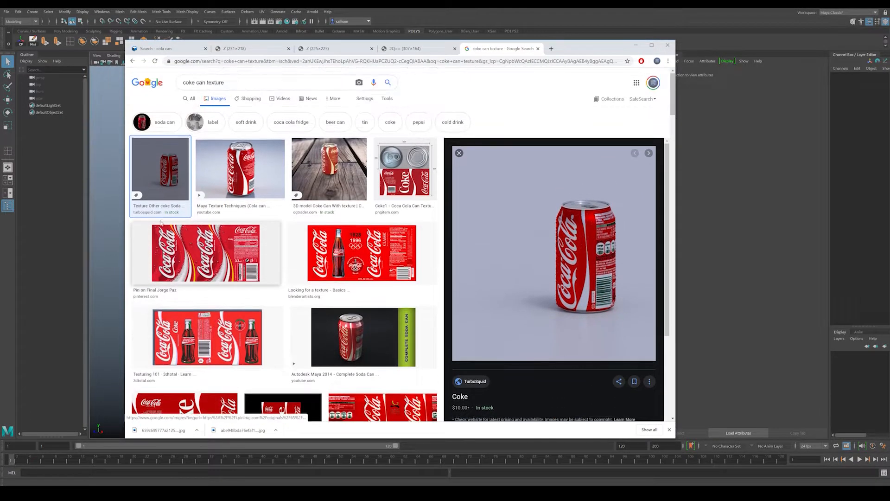
pyautogui.click(192, 99)
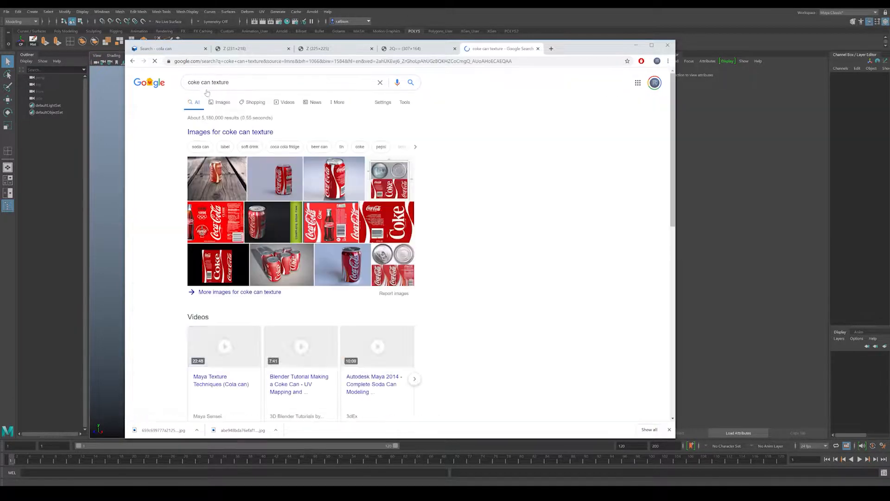
pyautogui.doubleClick(220, 82)
pyautogui.press('BackSpace')
pyautogui.press('Return')
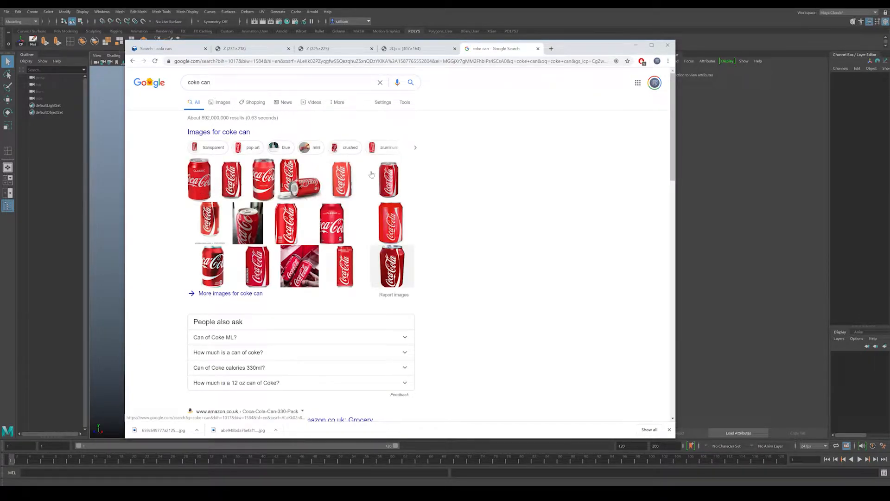
pyautogui.click(395, 183)
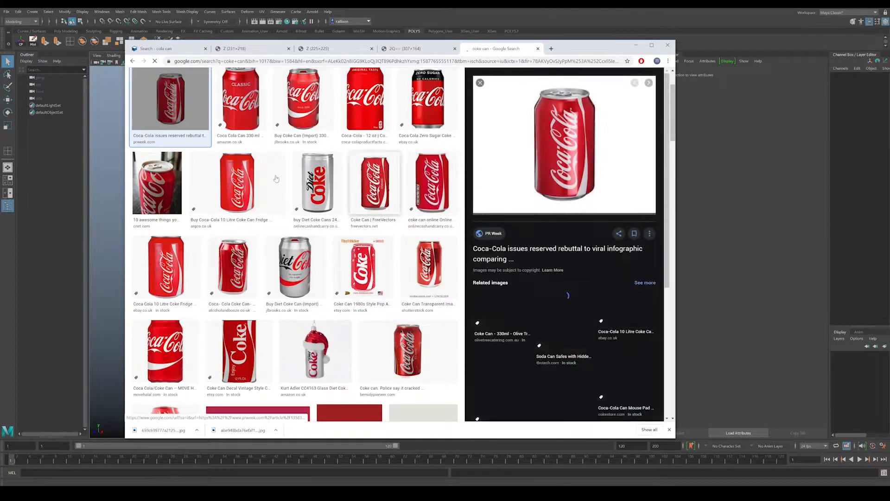
pyautogui.scroll(1, 156, 192)
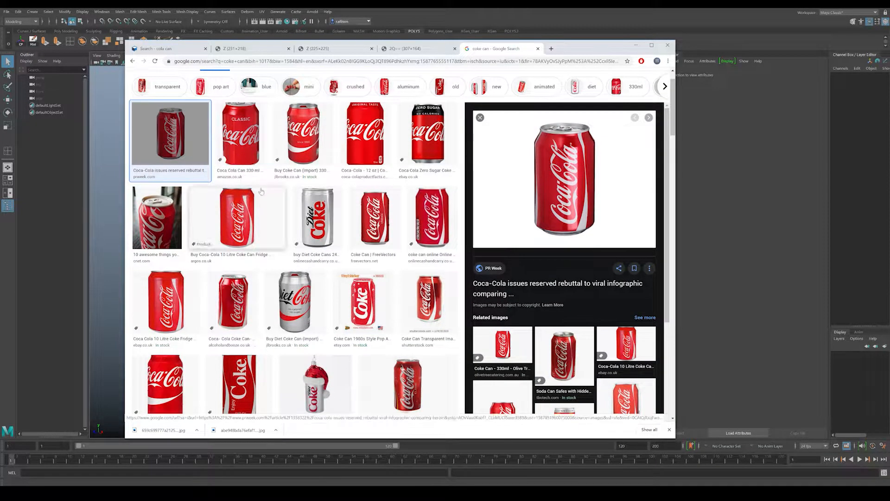
# - Open PureRef and add the previewed PR Week Coca-Cola can image to its empty board
pyautogui.press('super')
pyautogui.write('pure')
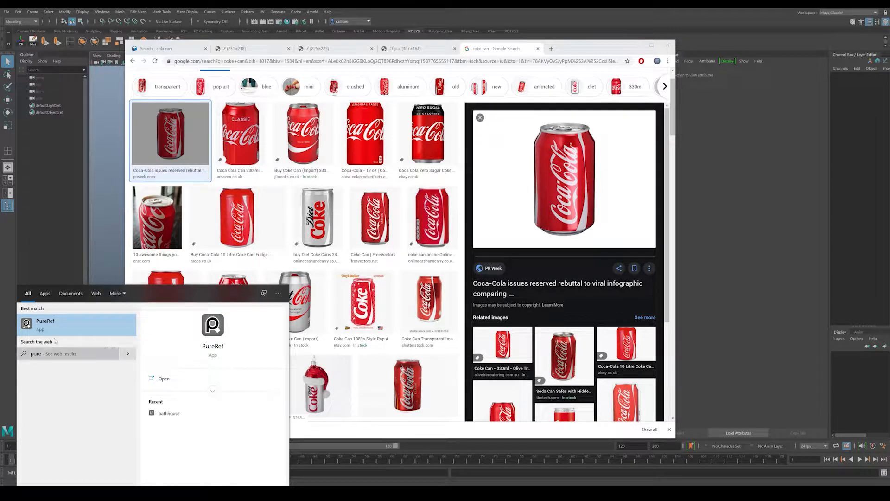
pyautogui.click(70, 322)
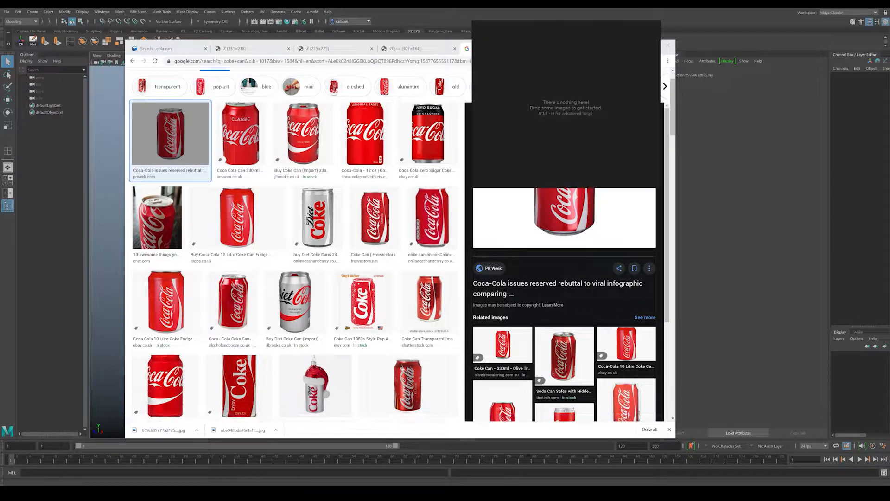
pyautogui.click(566, 156)
pyautogui.moveTo(542, 209); pyautogui.dragTo(550, 100)
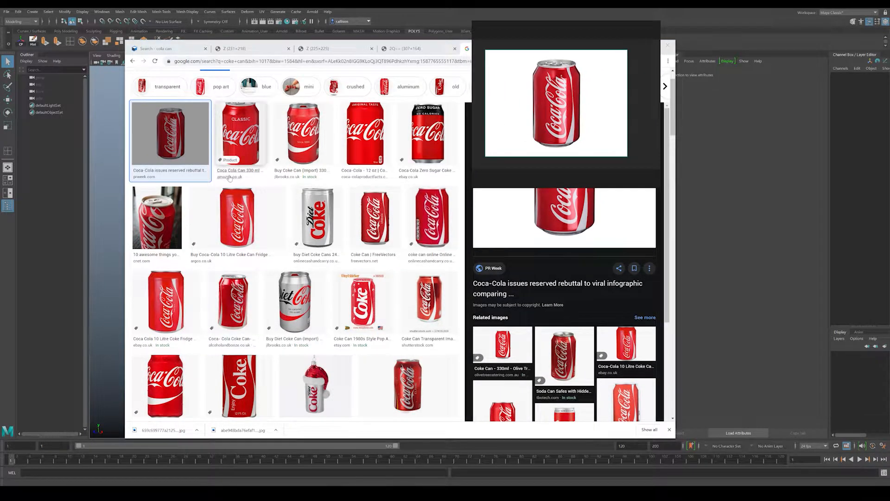
# - Add the CNET close-up photo of the Coca-Cola can to the PureRef board, below the first image
pyautogui.scroll(1, 232, 153)
pyautogui.click(171, 273)
pyautogui.moveTo(574, 254); pyautogui.dragTo(602, 118)
pyautogui.moveTo(602, 69); pyautogui.dragTo(553, 172)
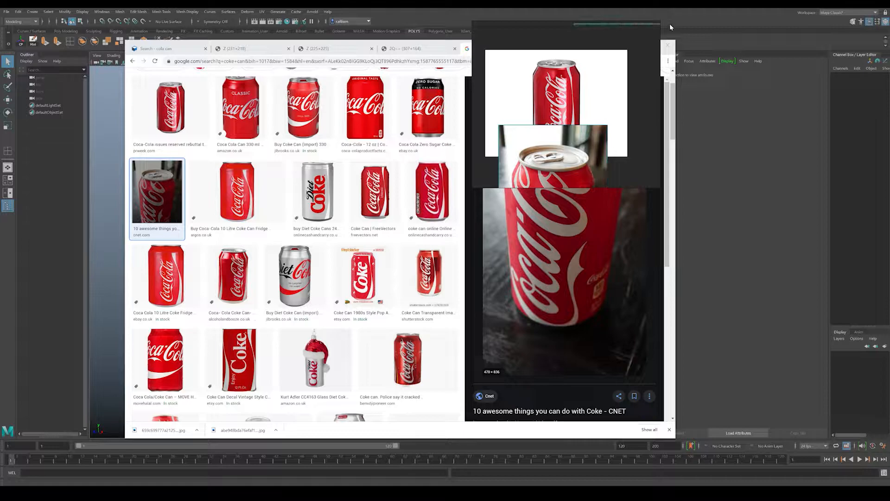
# - Move the PureRef board beside the Maya viewport and minimize the browser window
pyautogui.moveTo(550, 29); pyautogui.dragTo(711, 42)
pyautogui.moveTo(712, 46); pyautogui.dragTo(727, 47, button='right')
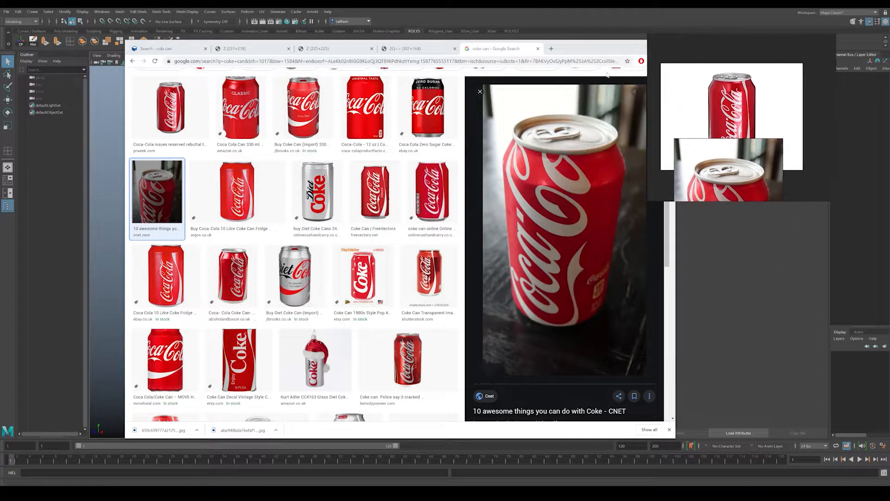
pyautogui.moveTo(586, 44); pyautogui.dragTo(568, 46)
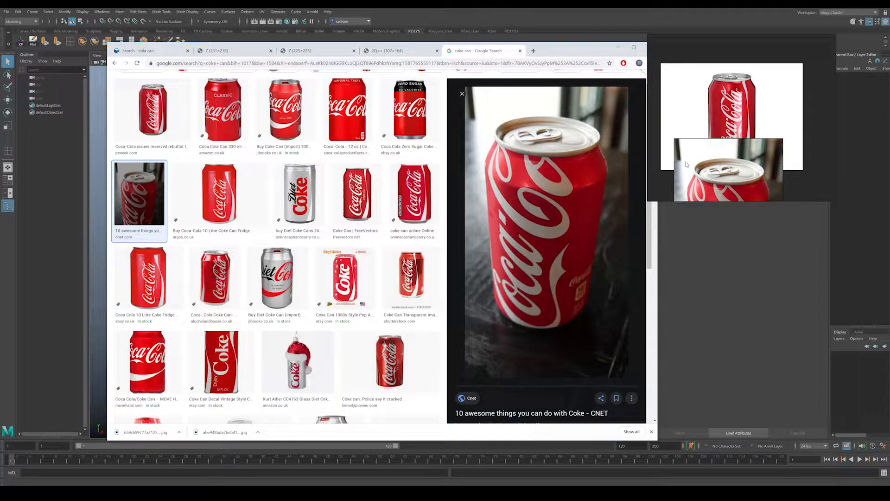
pyautogui.moveTo(576, 43); pyautogui.dragTo(575, 42)
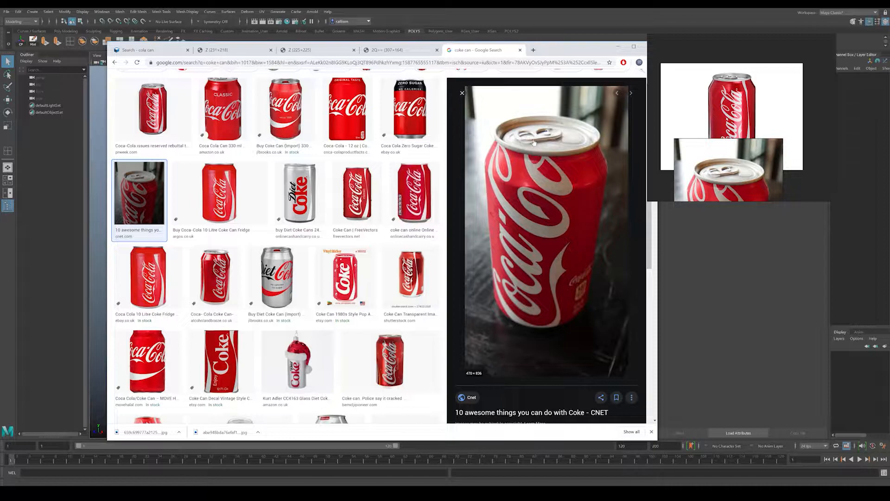
pyautogui.moveTo(581, 45); pyautogui.dragTo(578, 49)
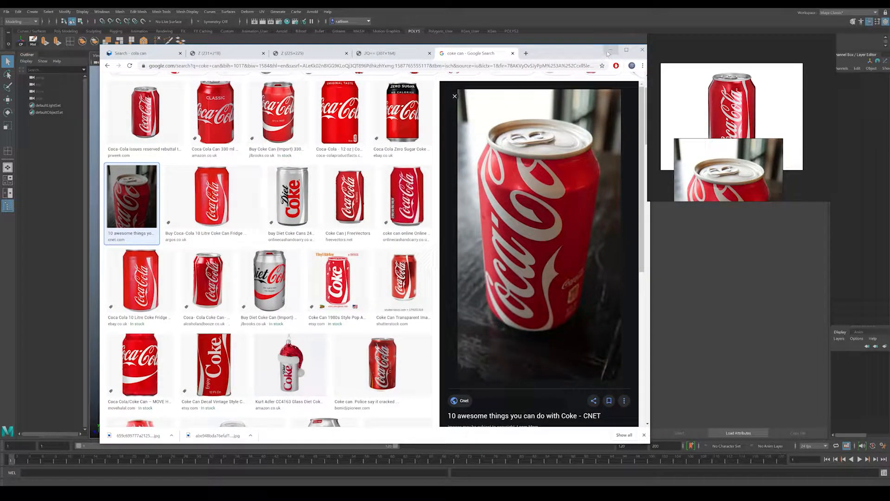
pyautogui.click(609, 52)
# - Make the PureRef board taller and stack the two references, with the full can above the close-up
pyautogui.moveTo(734, 200); pyautogui.dragTo(735, 302)
pyautogui.moveTo(732, 156); pyautogui.dragTo(730, 249)
pyautogui.moveTo(719, 131); pyautogui.dragTo(724, 147)
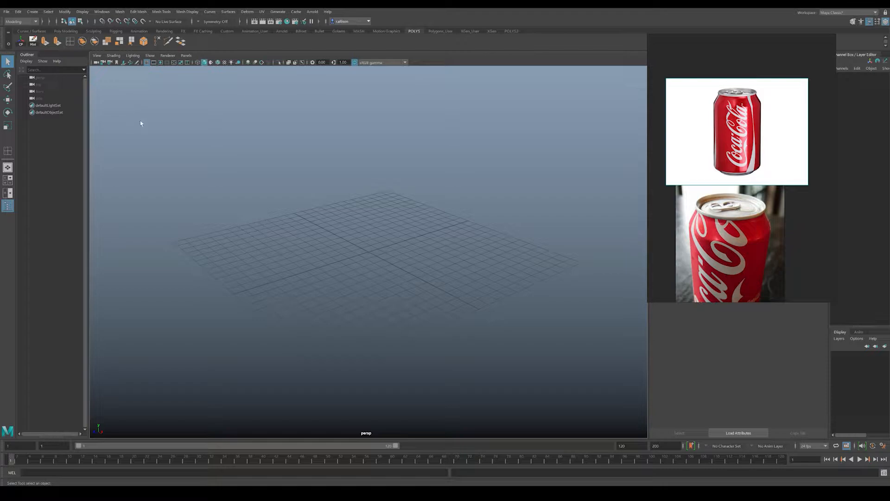
# - Create a polygon cylinder in Maya and frame it in the perspective view
pyautogui.click(32, 11)
pyautogui.moveTo(52, 37)
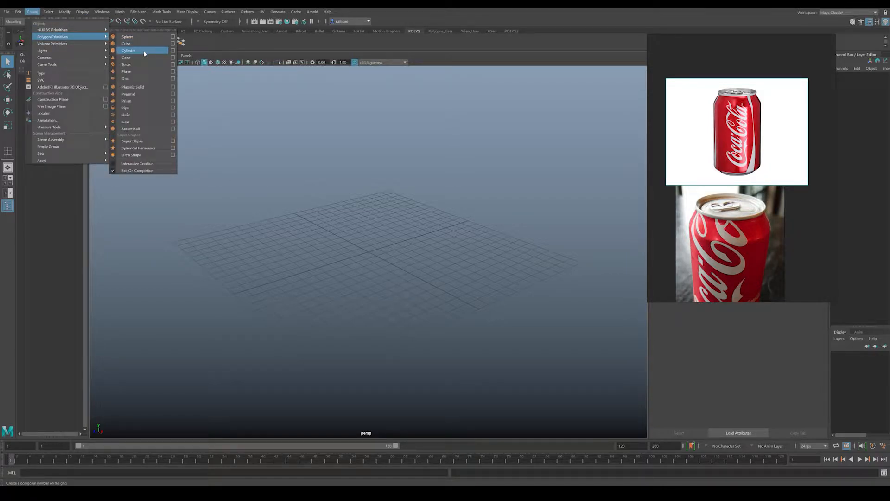
pyautogui.click(388, 254)
pyautogui.keyDown('shift'); pyautogui.moveTo(351, 243); pyautogui.dragTo(314, 243, button='right'); pyautogui.keyUp('shift')
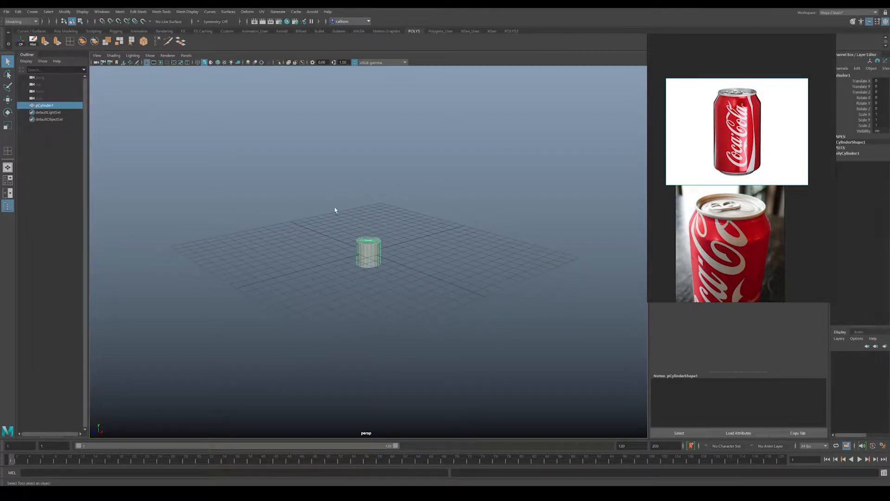
pyautogui.press('f')
# - Scale the cylinder to can proportions, about 2.8 in X and Z and about 3.75 in Y
pyautogui.press('r')
pyautogui.scroll(-5, 380, 260)
pyautogui.moveTo(368, 251); pyautogui.dragTo(434, 252)
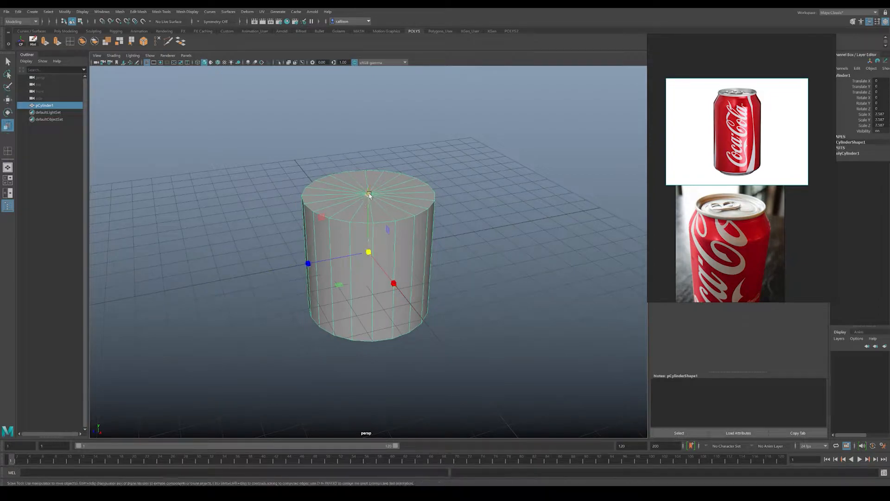
pyautogui.moveTo(369, 251)
pyautogui.mouseDown()
pyautogui.moveTo(399, 246)
pyautogui.moveTo(380, 243)
pyautogui.mouseUp()
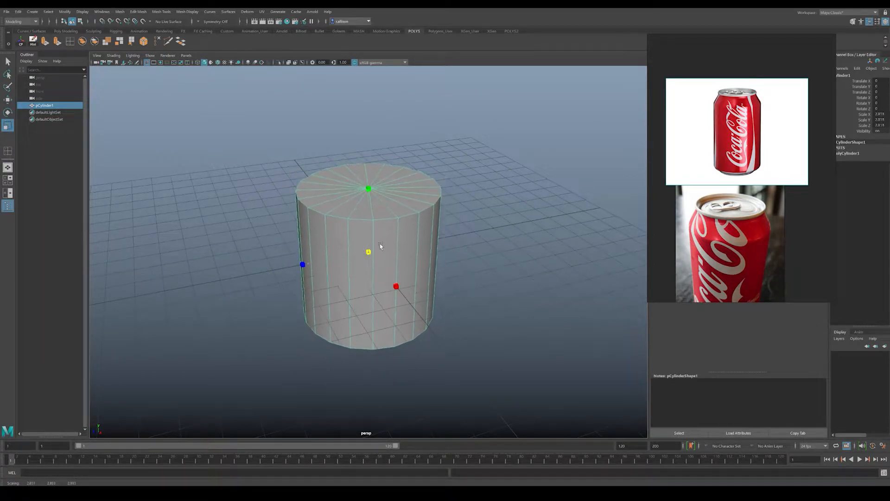
pyautogui.moveTo(368, 179); pyautogui.dragTo(370, 139)
pyautogui.moveTo(368, 193)
pyautogui.mouseDown()
pyautogui.moveTo(369, 205)
pyautogui.moveTo(369, 193)
pyautogui.mouseUp()
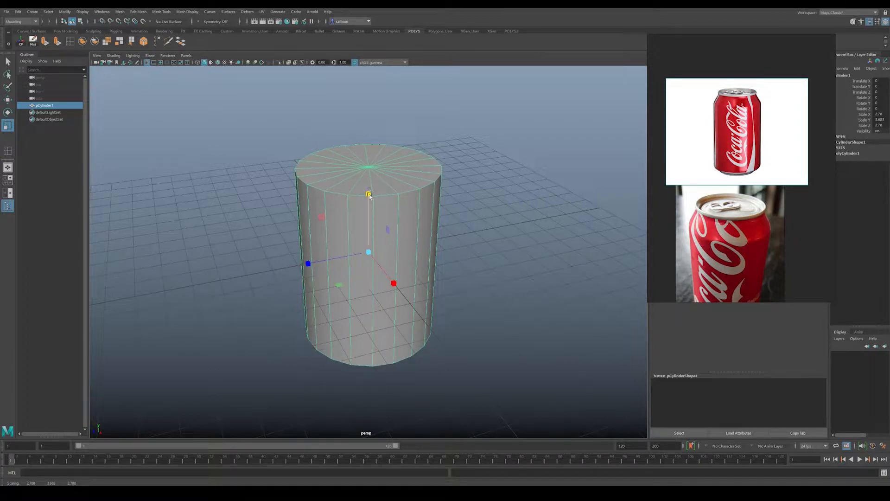
pyautogui.click(468, 237)
pyautogui.click(371, 249)
pyautogui.click(394, 283)
pyautogui.moveTo(369, 195)
pyautogui.mouseDown()
pyautogui.moveTo(374, 204)
pyautogui.moveTo(375, 193)
pyautogui.mouseUp()
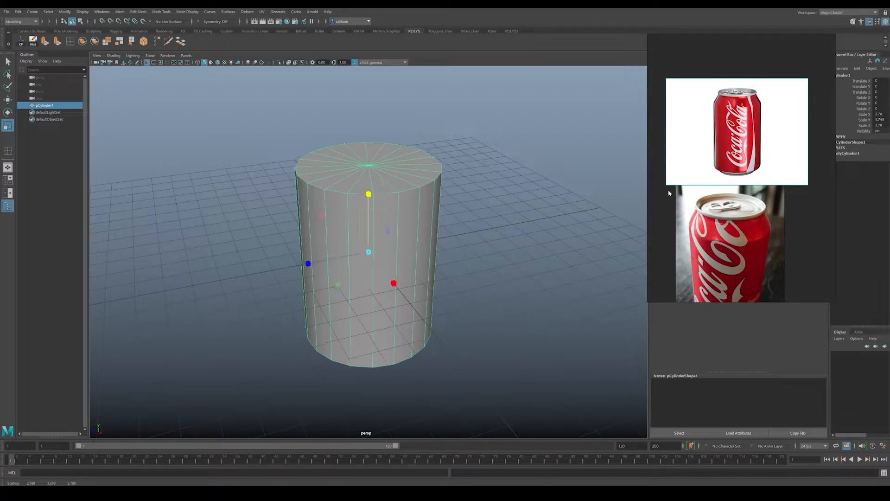
# - Move the reference board off the cylinder's attributes, and set Subdivisions Axis to 10 and Subdivisions Caps to 0
pyautogui.moveTo(772, 78); pyautogui.dragTo(714, 78)
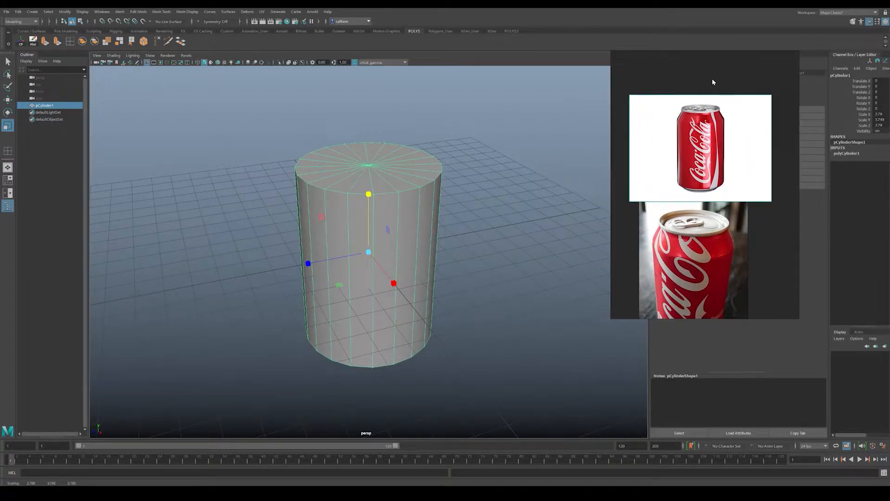
pyautogui.click(847, 154)
pyautogui.click(876, 169)
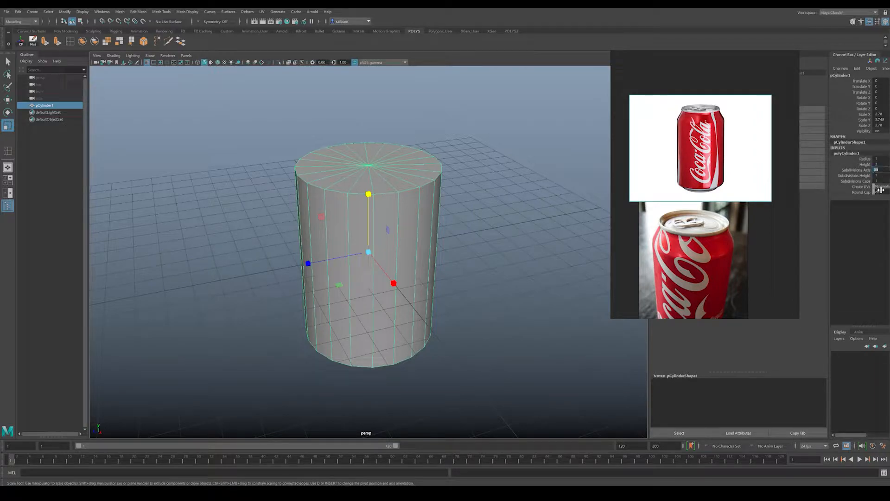
pyautogui.write('1')
pyautogui.press('Return')
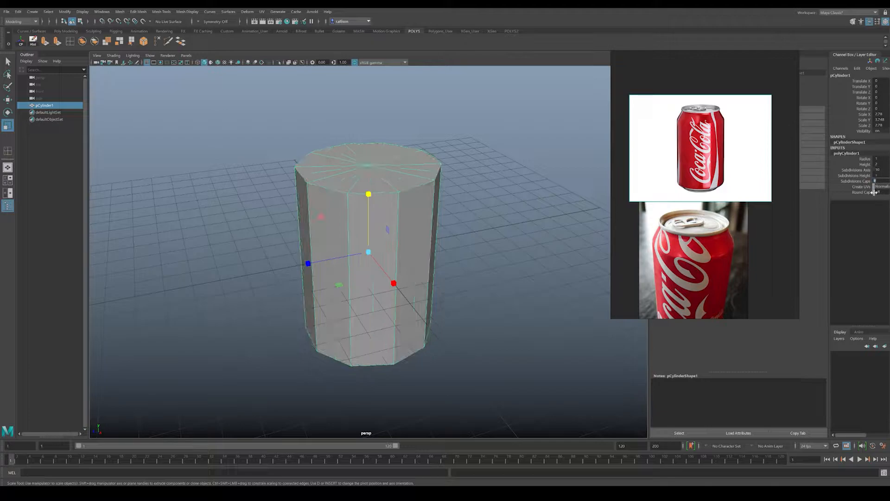
pyautogui.press('Return')
# - Select the cylinder's top face and extrude it slightly upward
pyautogui.keyDown('alt'); pyautogui.moveTo(363, 221); pyautogui.dragTo(360, 253); pyautogui.keyUp('alt')
pyautogui.moveTo(374, 242); pyautogui.dragTo(377, 268, button='right')
pyautogui.click(369, 214)
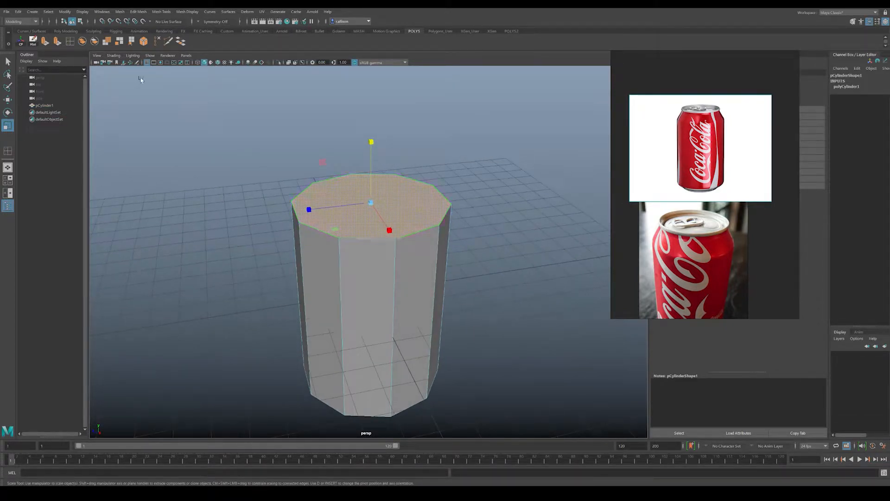
pyautogui.click(45, 42)
pyautogui.keyDown('alt'); pyautogui.moveTo(375, 243); pyautogui.dragTo(384, 230, button='right'); pyautogui.keyUp('alt')
pyautogui.moveTo(365, 180); pyautogui.dragTo(364, 178)
# - Extrude the top face again, widening it slightly and raising it to flare the can's upper edge
pyautogui.hotkey('ctrl', 'e')
pyautogui.moveTo(364, 141); pyautogui.dragTo(364, 145)
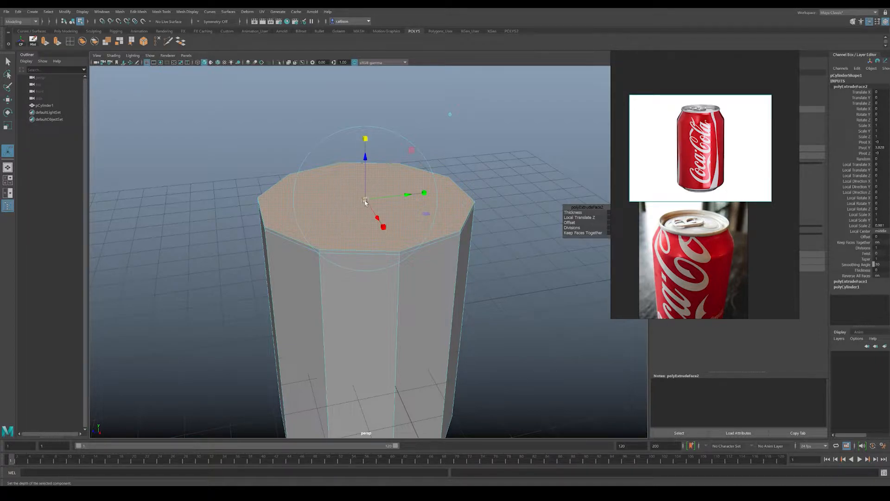
pyautogui.moveTo(365, 200); pyautogui.dragTo(365, 198)
pyautogui.hotkey('ctrl', 'z')
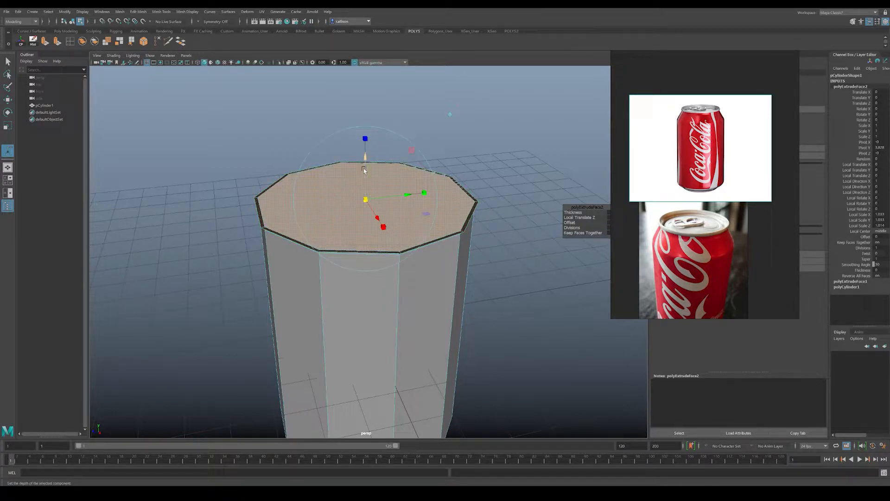
pyautogui.moveTo(364, 168); pyautogui.dragTo(366, 157)
# - Extrude the top face further and inset the last extrusion slightly to form a thin rim
pyautogui.hotkey('ctrl', 'e')
pyautogui.hotkey('ctrl', 'e')
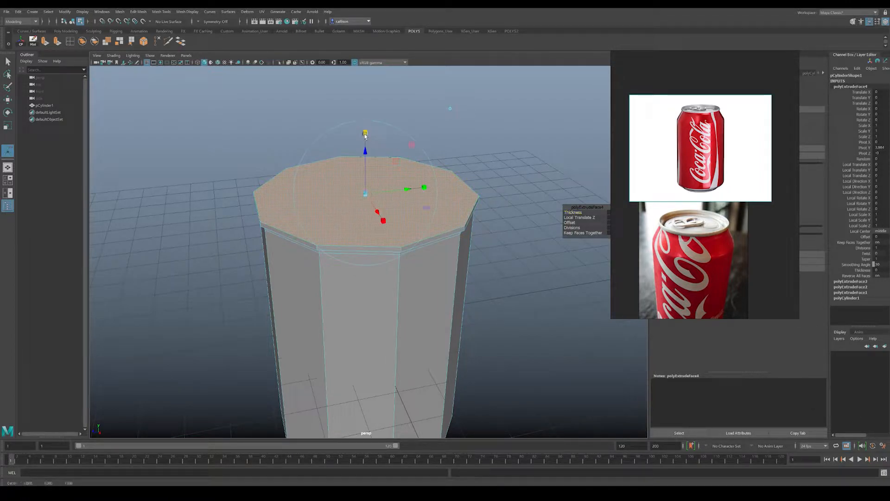
pyautogui.moveTo(365, 195); pyautogui.dragTo(364, 195)
# - Extrude the inset face down into the can at scale 0.95, and inset another extrusion at scale 0.9
pyautogui.hotkey('ctrl', 'e')
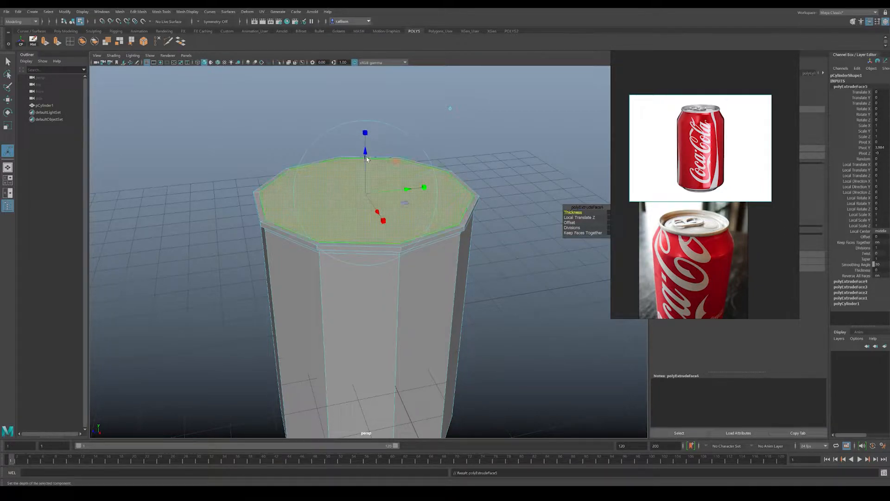
pyautogui.moveTo(364, 156); pyautogui.dragTo(366, 167)
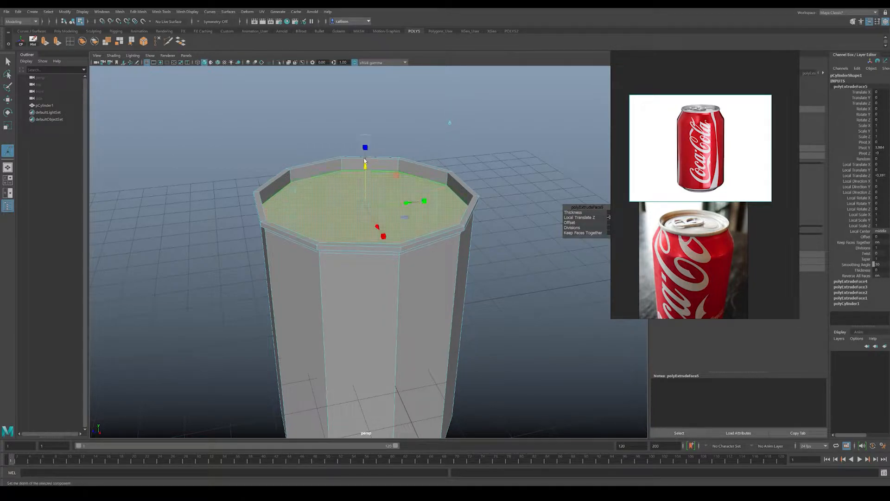
pyautogui.moveTo(367, 209); pyautogui.dragTo(365, 208)
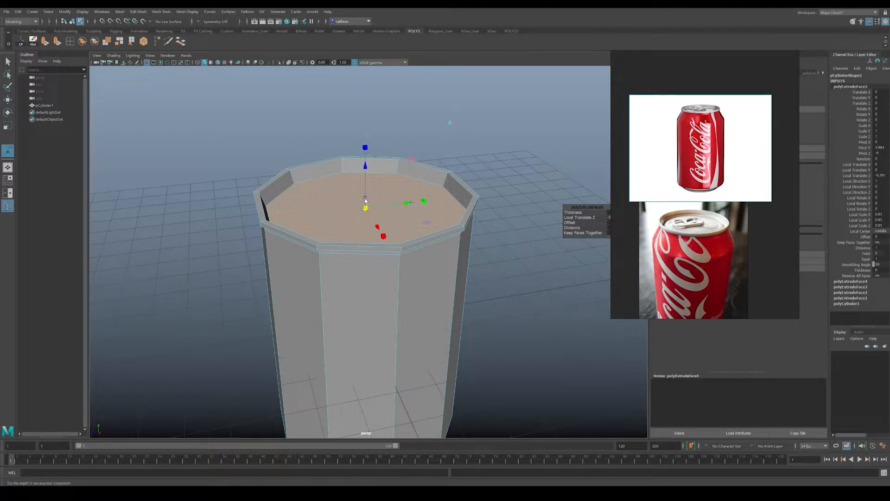
pyautogui.moveTo(366, 172); pyautogui.dragTo(365, 167)
pyautogui.hotkey('ctrl', 'e')
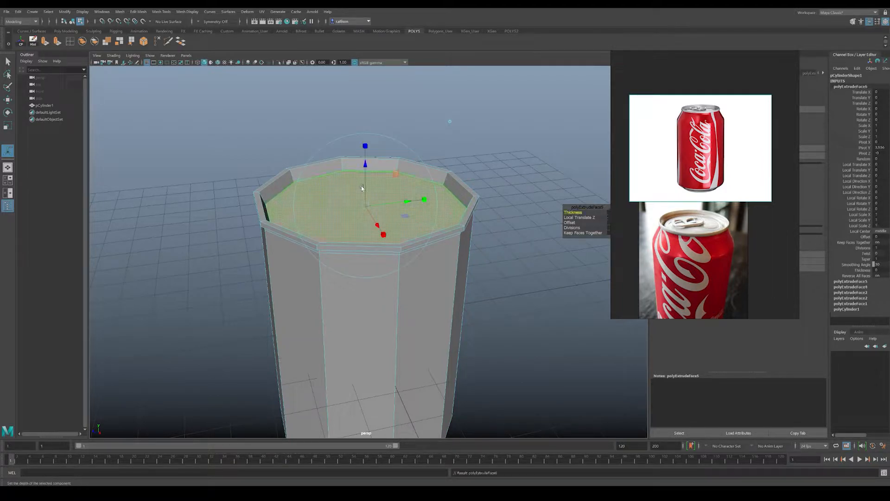
pyautogui.moveTo(366, 208); pyautogui.dragTo(366, 207)
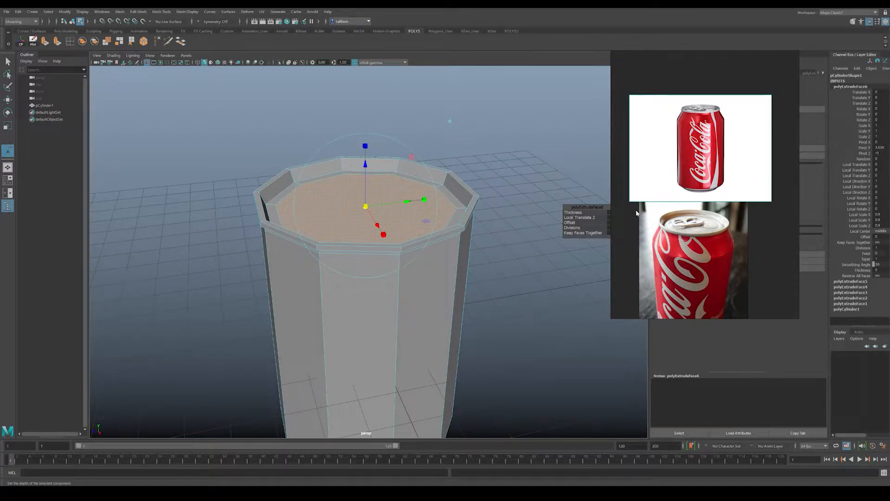
# - Return to object mode and insert a horizontal edge loop around the can body a short distance below the rim
pyautogui.keyDown('alt'); pyautogui.moveTo(282, 210); pyautogui.dragTo(296, 235); pyautogui.keyUp('alt')
pyautogui.press('q')
pyautogui.press('F8')
pyautogui.keyDown('alt'); pyautogui.moveTo(338, 277); pyautogui.dragTo(387, 259); pyautogui.keyUp('alt')
pyautogui.click(383, 258)
pyautogui.keyDown('alt'); pyautogui.moveTo(387, 258); pyautogui.dragTo(386, 233, button='middle'); pyautogui.keyUp('alt')
pyautogui.keyDown('alt'); pyautogui.moveTo(386, 233); pyautogui.dragTo(392, 232); pyautogui.keyUp('alt')
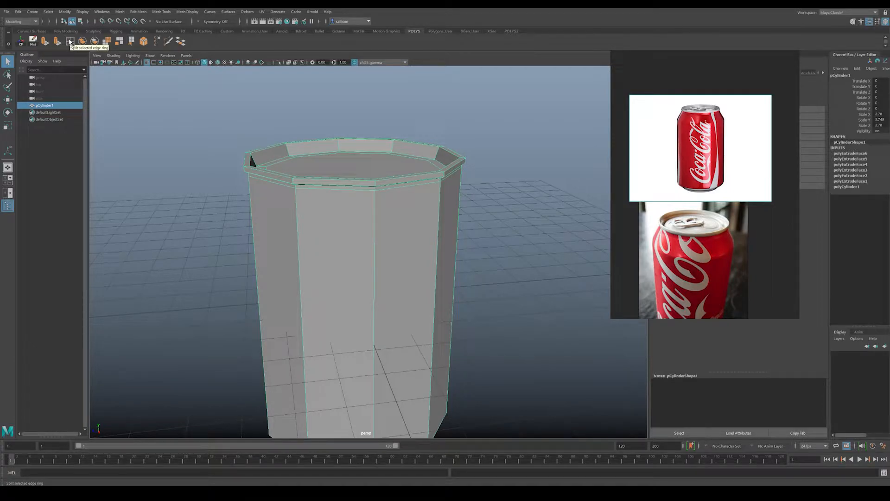
pyautogui.click(70, 41)
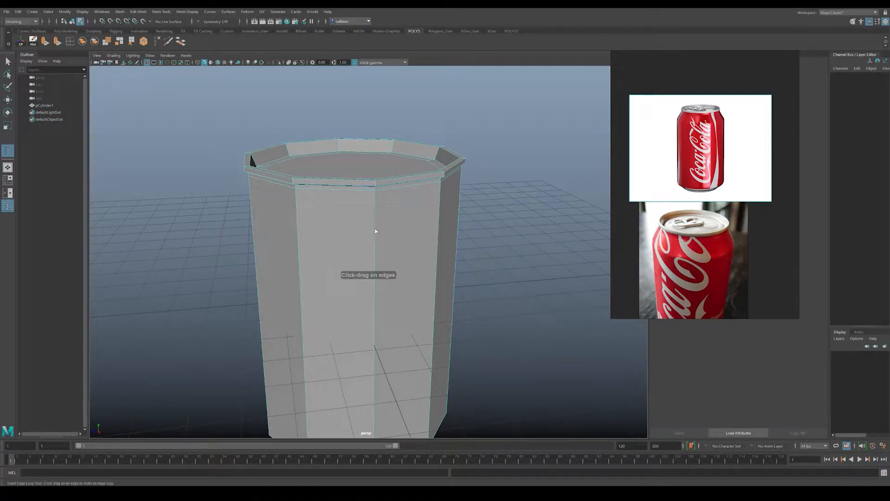
pyautogui.moveTo(374, 225); pyautogui.dragTo(375, 231)
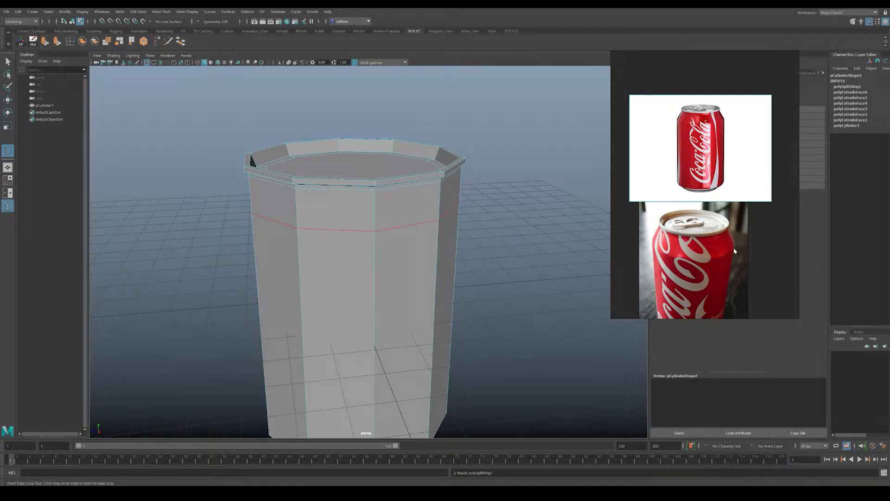
# - Leave the edge loop tool and examine the new loop's height on the can from the side and above
pyautogui.moveTo(351, 247)
pyautogui.keyDown('alt'); pyautogui.mouseDown()
pyautogui.moveTo(348, 239)
pyautogui.moveTo(340, 266)
pyautogui.moveTo(358, 249)
pyautogui.mouseUp(); pyautogui.keyUp('alt')
pyautogui.press('w')
pyautogui.moveTo(410, 256); pyautogui.dragTo(445, 239, button='right')
pyautogui.click(508, 275)
pyautogui.keyDown('alt'); pyautogui.moveTo(516, 279); pyautogui.dragTo(383, 260, button='right'); pyautogui.keyUp('alt')
pyautogui.click(367, 265)
pyautogui.keyDown('alt'); pyautogui.moveTo(368, 264); pyautogui.dragTo(409, 242); pyautogui.keyUp('alt')
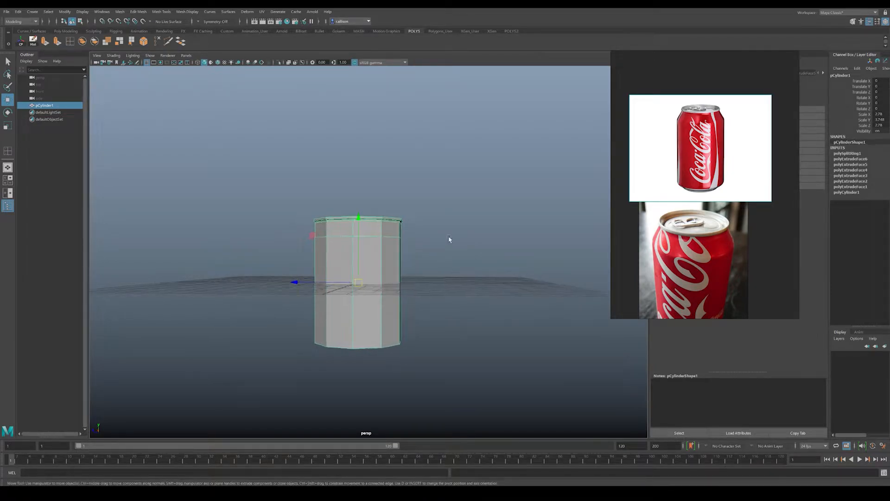
pyautogui.keyDown('alt'); pyautogui.moveTo(352, 229); pyautogui.dragTo(351, 257); pyautogui.keyUp('alt')
pyautogui.keyDown('alt'); pyautogui.moveTo(334, 254); pyautogui.dragTo(374, 264, button='right'); pyautogui.keyUp('alt')
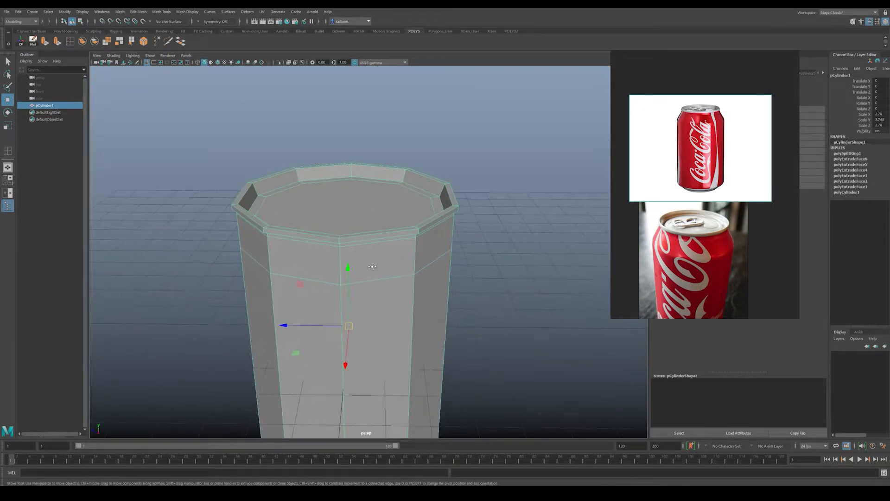
pyautogui.keyDown('alt'); pyautogui.moveTo(374, 264); pyautogui.dragTo(367, 252); pyautogui.keyUp('alt')
# - Select all vertices above the new edge loop in the side view and scale them inward to taper the shoulder
pyautogui.rightClick(320, 228)
pyautogui.moveTo(321, 227); pyautogui.dragTo(301, 218, button='right')
pyautogui.keyDown('alt'); pyautogui.moveTo(302, 218); pyautogui.dragTo(313, 227); pyautogui.keyUp('alt')
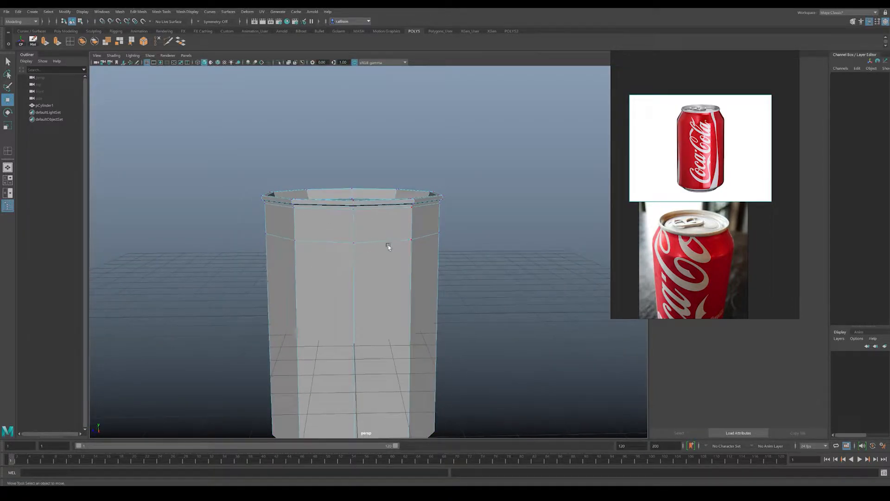
pyautogui.press('space')
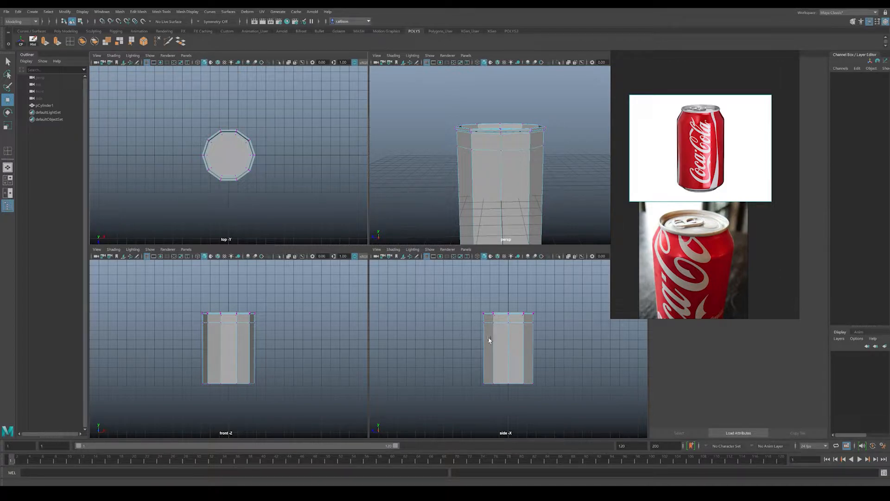
pyautogui.press('space')
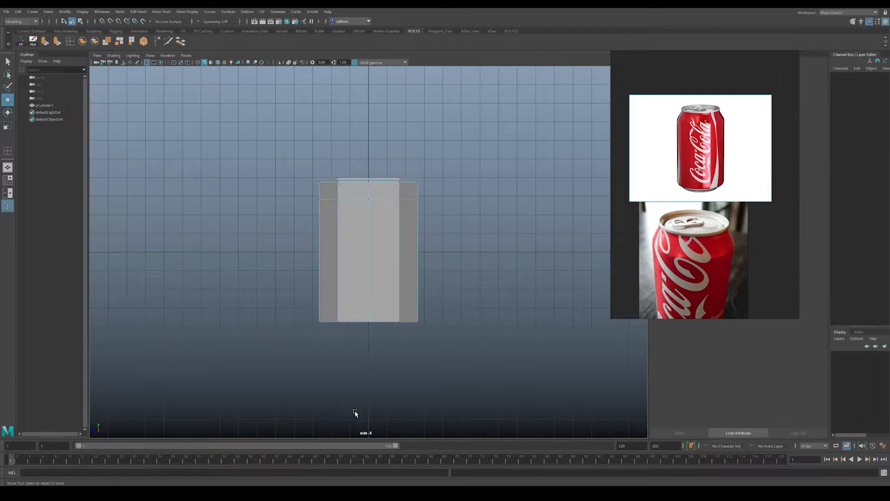
pyautogui.keyDown('alt'); pyautogui.moveTo(327, 205); pyautogui.dragTo(328, 254, button='middle'); pyautogui.keyUp('alt')
pyautogui.keyDown('alt'); pyautogui.moveTo(355, 269); pyautogui.dragTo(452, 320, button='right'); pyautogui.keyUp('alt')
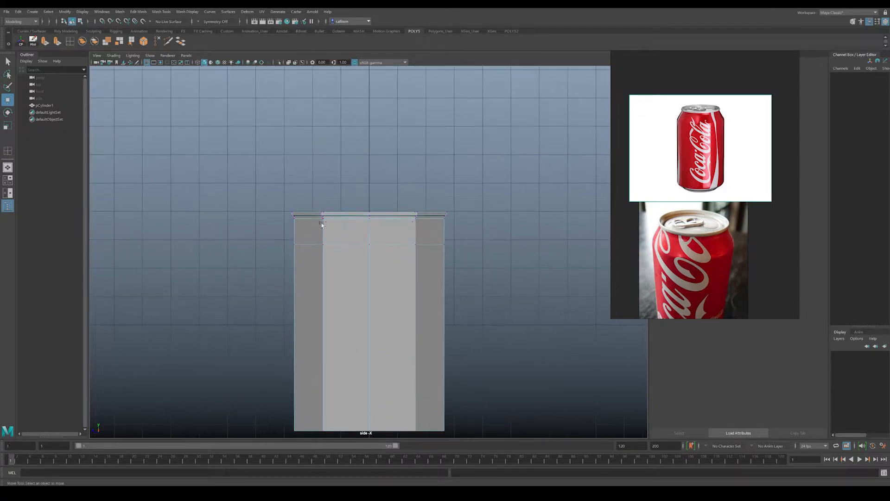
pyautogui.moveTo(272, 189); pyautogui.dragTo(476, 239)
pyautogui.press('r')
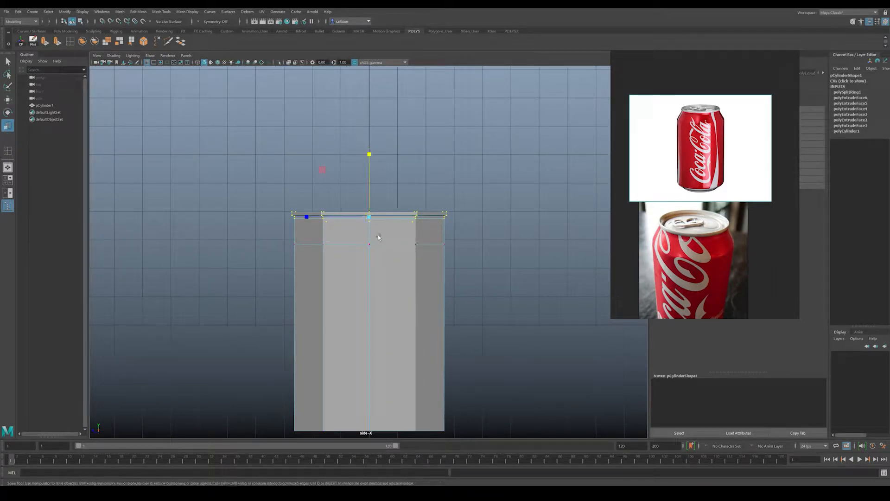
pyautogui.moveTo(370, 218); pyautogui.dragTo(348, 215)
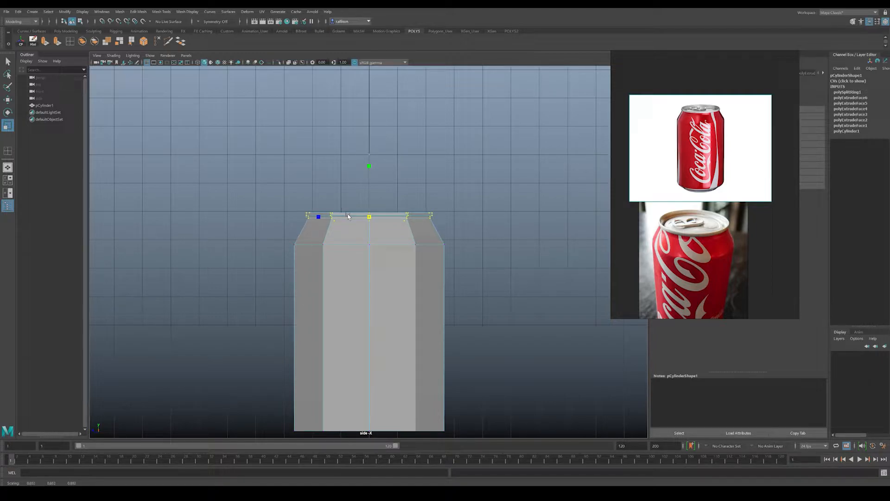
pyautogui.moveTo(347, 215); pyautogui.dragTo(346, 216)
# - Return to the perspective view in object mode and inspect the tapered can, previewing it smoothed and unsmoothed
pyautogui.press('space')
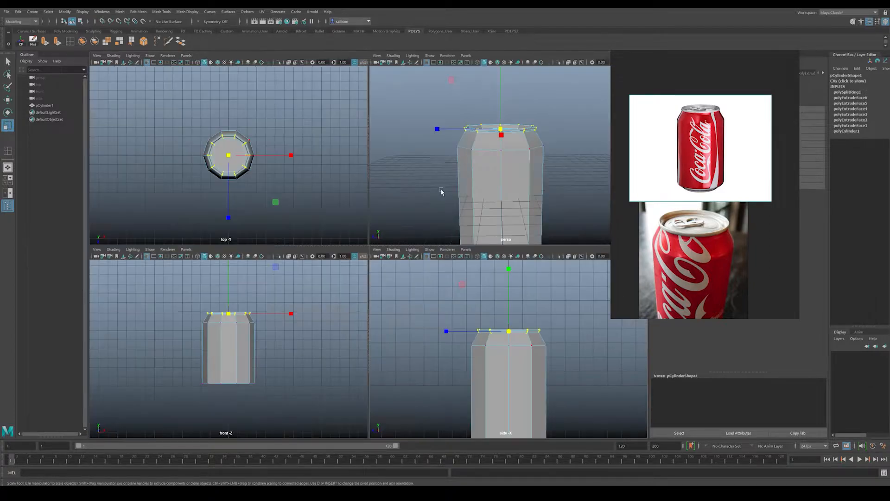
pyautogui.press('space')
pyautogui.keyDown('alt'); pyautogui.moveTo(420, 233); pyautogui.dragTo(385, 249); pyautogui.keyUp('alt')
pyautogui.moveTo(385, 249); pyautogui.dragTo(411, 225, button='right')
pyautogui.click(456, 246)
pyautogui.click(408, 265)
pyautogui.keyDown('alt'); pyautogui.moveTo(367, 265); pyautogui.dragTo(457, 214); pyautogui.keyUp('alt')
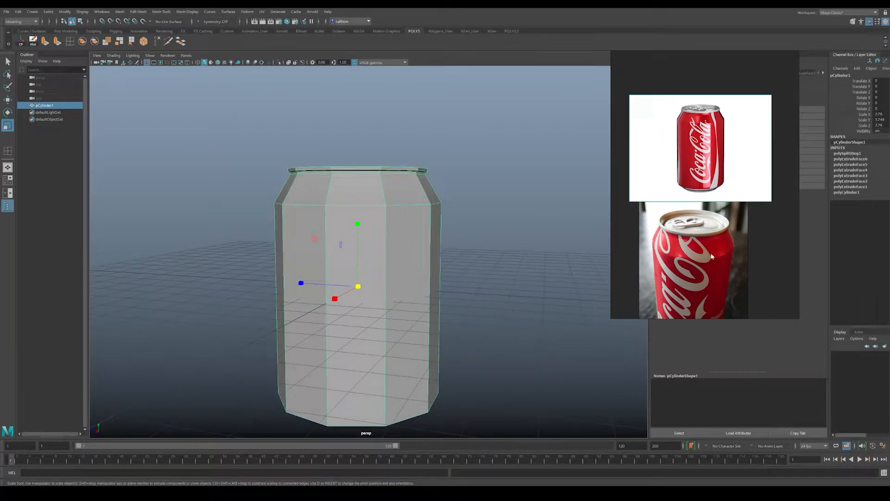
pyautogui.keyDown('alt'); pyautogui.moveTo(355, 229); pyautogui.dragTo(323, 241); pyautogui.keyUp('alt')
pyautogui.keyDown('alt'); pyautogui.moveTo(323, 241); pyautogui.dragTo(380, 284, button='right'); pyautogui.keyUp('alt')
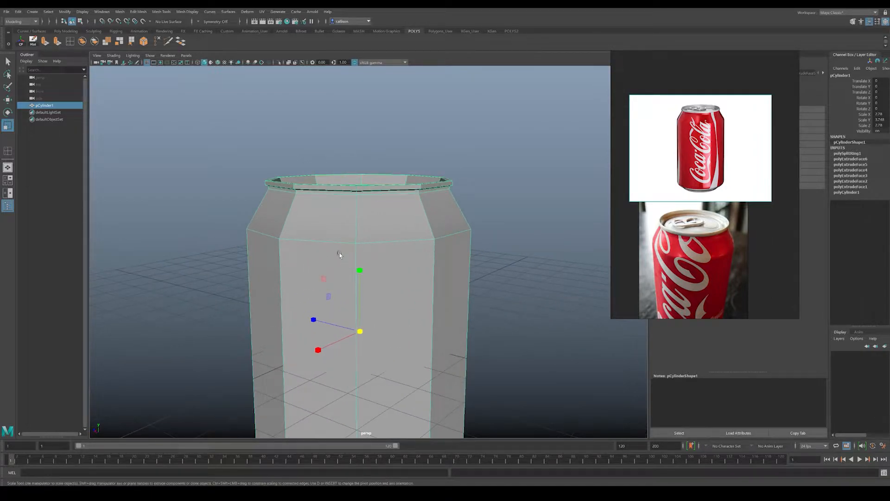
pyautogui.press('3')
pyautogui.press('1')
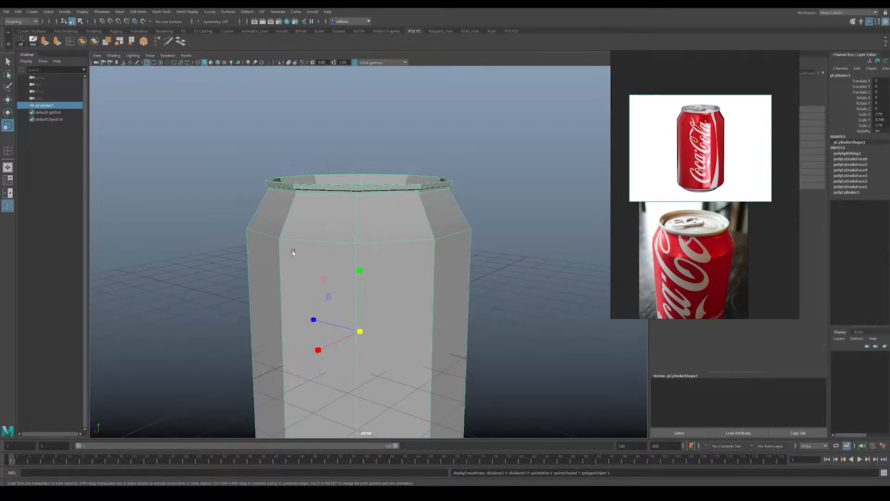
# - Insert supporting edge loops just above and just below the shoulder edge of the can
pyautogui.click(71, 42)
pyautogui.keyDown('alt'); pyautogui.moveTo(411, 226); pyautogui.dragTo(446, 247); pyautogui.keyUp('alt')
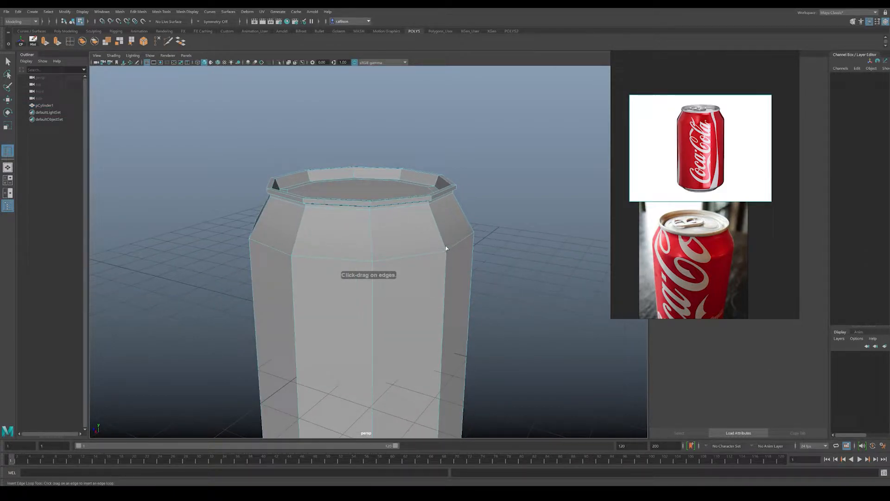
pyautogui.click(446, 249)
pyautogui.click(446, 249)
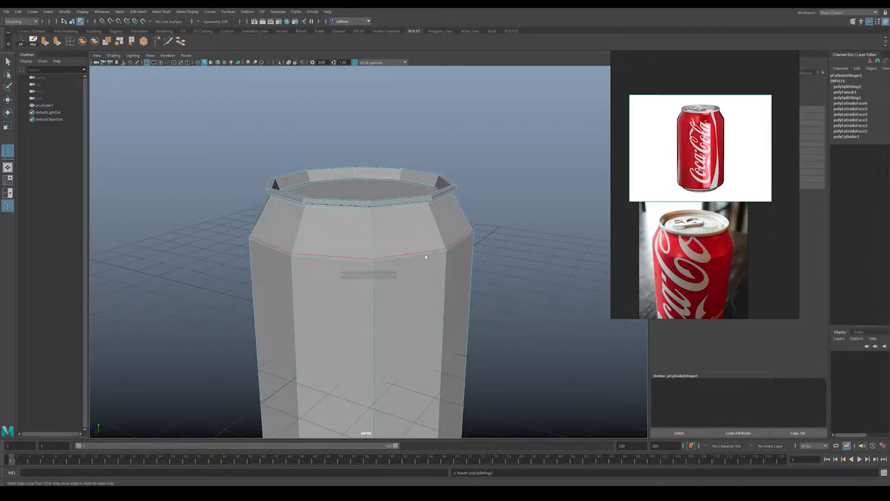
pyautogui.scroll(5, 371, 284)
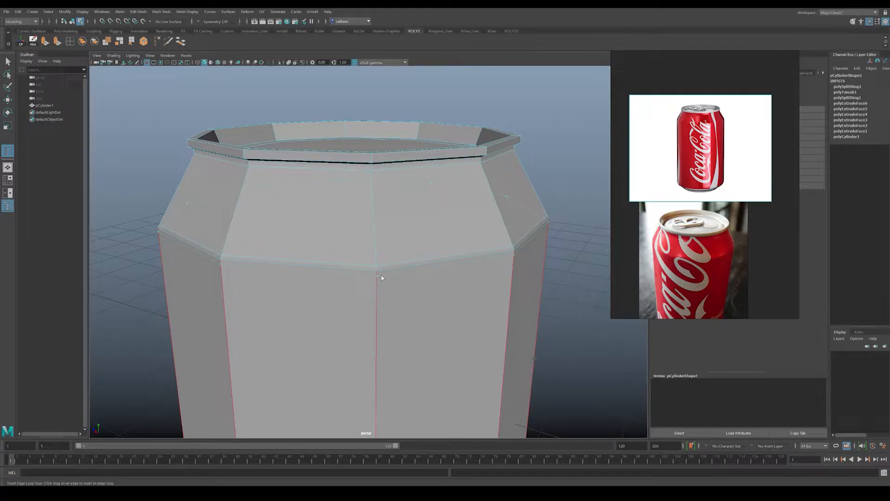
pyautogui.click(383, 278)
pyautogui.press('w')
pyautogui.press('F8')
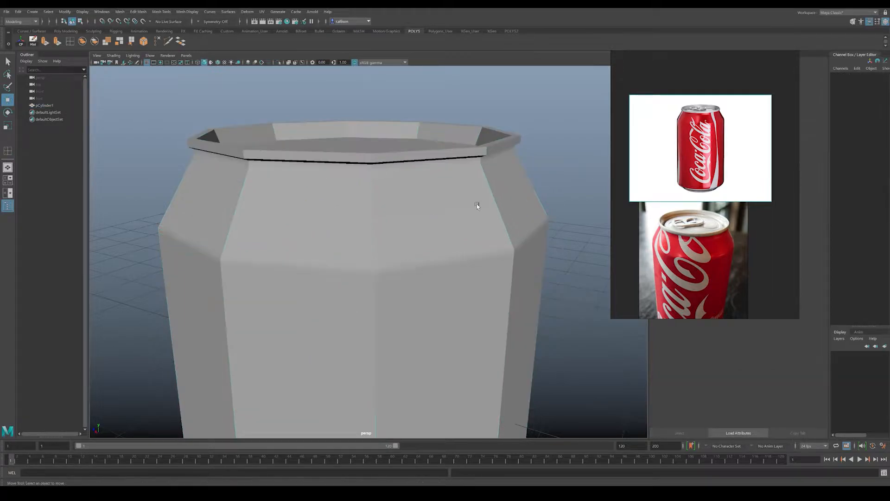
# - Preview the can smoothed to examine the sharpened shoulder, and restore the unsmoothed display
pyautogui.press('3')
pyautogui.click(603, 212)
pyautogui.keyDown('alt'); pyautogui.moveTo(547, 197); pyautogui.dragTo(505, 218); pyautogui.keyUp('alt')
pyautogui.click(472, 235)
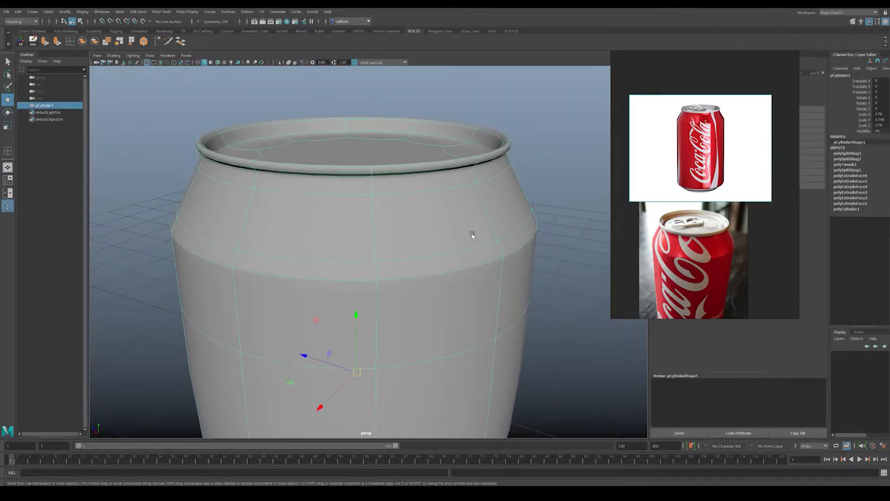
pyautogui.press('1')
pyautogui.keyDown('alt'); pyautogui.moveTo(546, 210); pyautogui.dragTo(529, 221, button='right'); pyautogui.keyUp('alt')
pyautogui.click(528, 221)
pyautogui.keyDown('alt'); pyautogui.moveTo(437, 291); pyautogui.dragTo(435, 261); pyautogui.keyUp('alt')
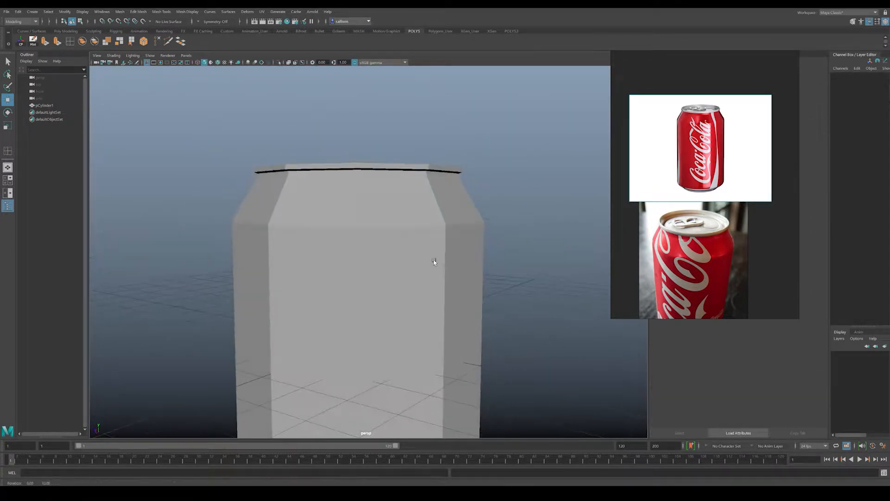
pyautogui.keyDown('alt'); pyautogui.moveTo(434, 260); pyautogui.dragTo(302, 269, button='right'); pyautogui.keyUp('alt')
pyautogui.keyDown('alt'); pyautogui.moveTo(302, 269); pyautogui.dragTo(308, 172, button='middle'); pyautogui.keyUp('alt')
pyautogui.keyDown('alt'); pyautogui.moveTo(357, 270); pyautogui.dragTo(372, 232); pyautogui.keyUp('alt')
pyautogui.click(371, 232)
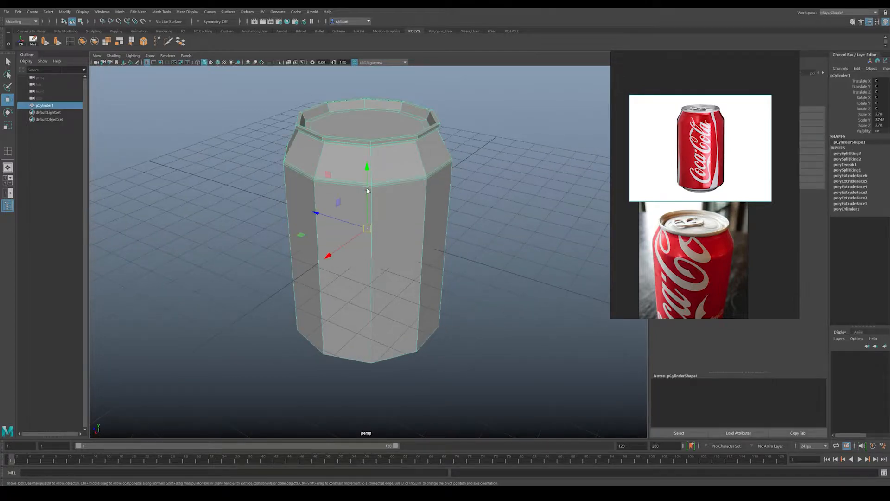
# - Move the can up about 4.37 units in Y so its base sits above the grid, checking it in side view
pyautogui.moveTo(367, 181); pyautogui.dragTo(367, 60)
pyautogui.keyDown('alt'); pyautogui.moveTo(390, 204); pyautogui.dragTo(397, 161); pyautogui.keyUp('alt')
pyautogui.keyDown('alt'); pyautogui.moveTo(397, 161); pyautogui.dragTo(402, 283, button='middle'); pyautogui.keyUp('alt')
pyautogui.keyDown('alt'); pyautogui.moveTo(402, 283); pyautogui.dragTo(400, 294); pyautogui.keyUp('alt')
pyautogui.moveTo(371, 210); pyautogui.dragTo(370, 202)
pyautogui.keyDown('alt'); pyautogui.moveTo(410, 259); pyautogui.dragTo(376, 179); pyautogui.keyUp('alt')
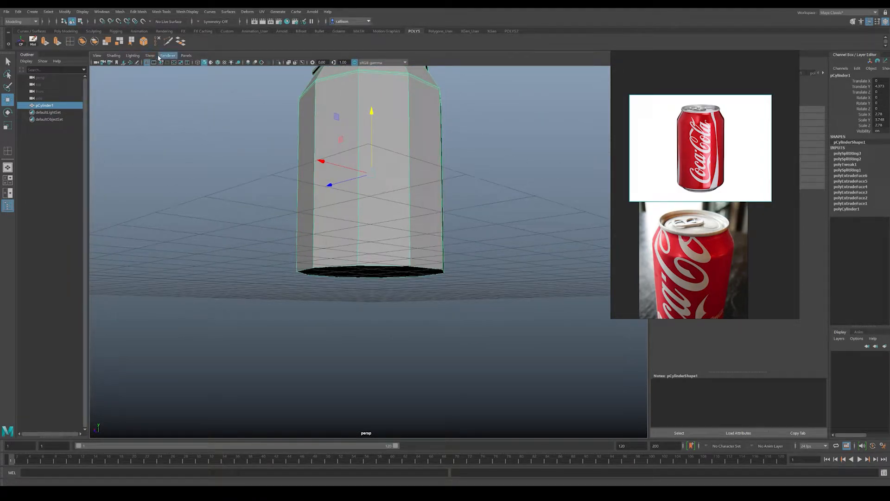
pyautogui.press('space')
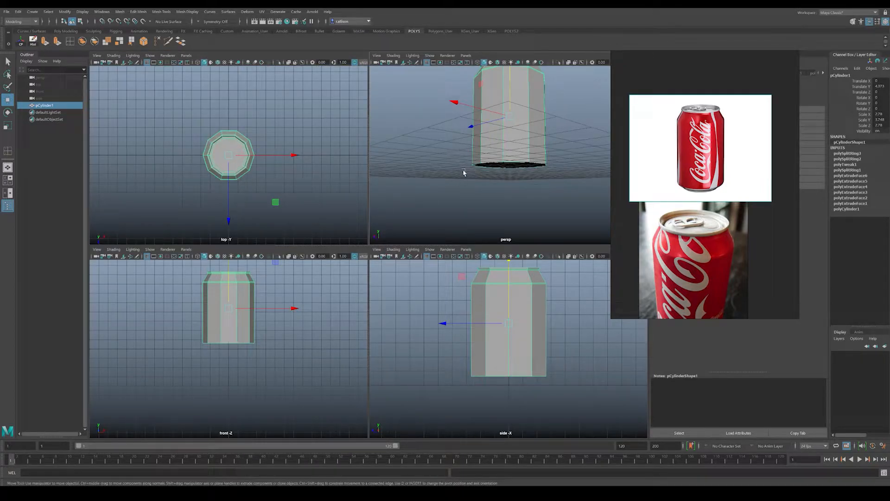
pyautogui.keyDown('alt'); pyautogui.moveTo(478, 83); pyautogui.dragTo(485, 146); pyautogui.keyUp('alt')
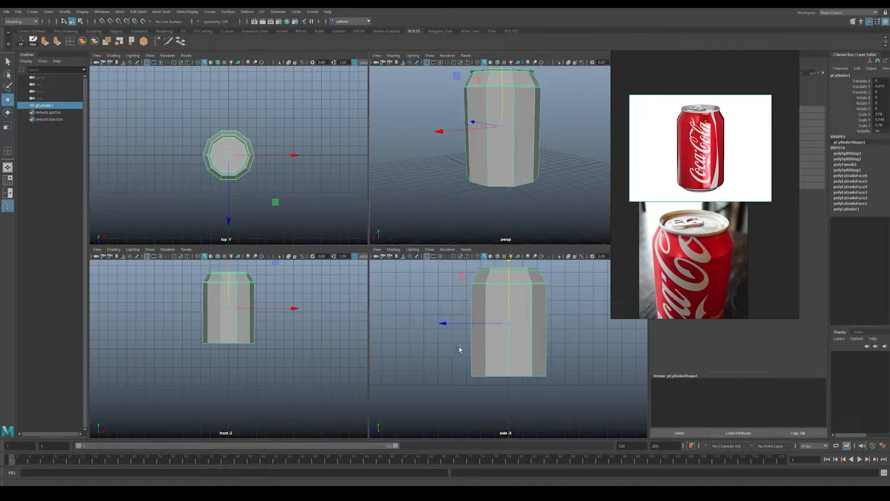
pyautogui.keyDown('alt'); pyautogui.moveTo(481, 362); pyautogui.dragTo(889, 458, button='right'); pyautogui.keyUp('alt')
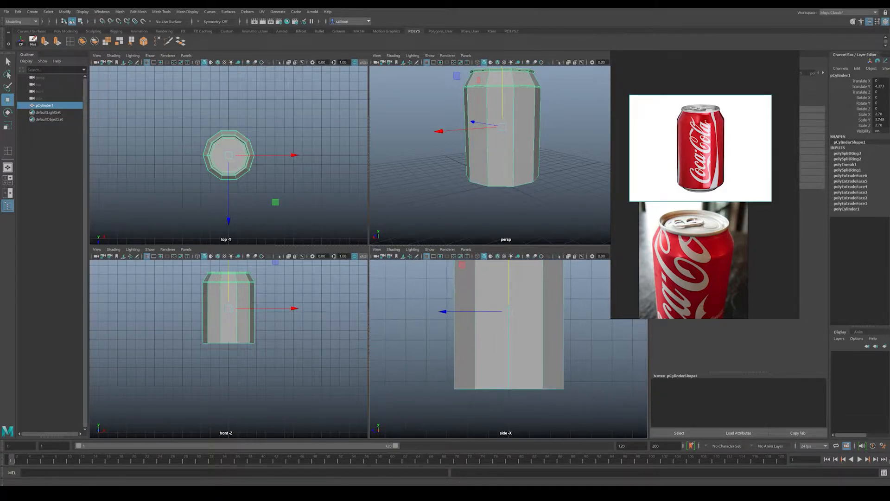
pyautogui.click(883, 446)
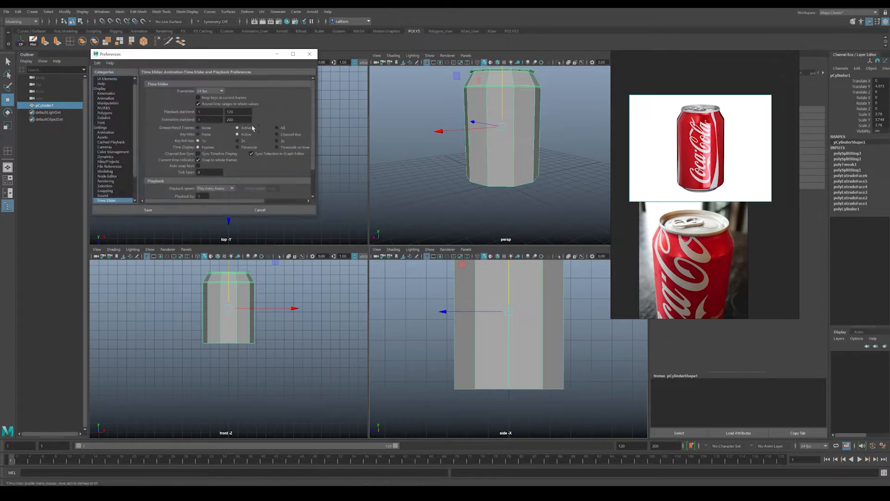
pyautogui.click(101, 127)
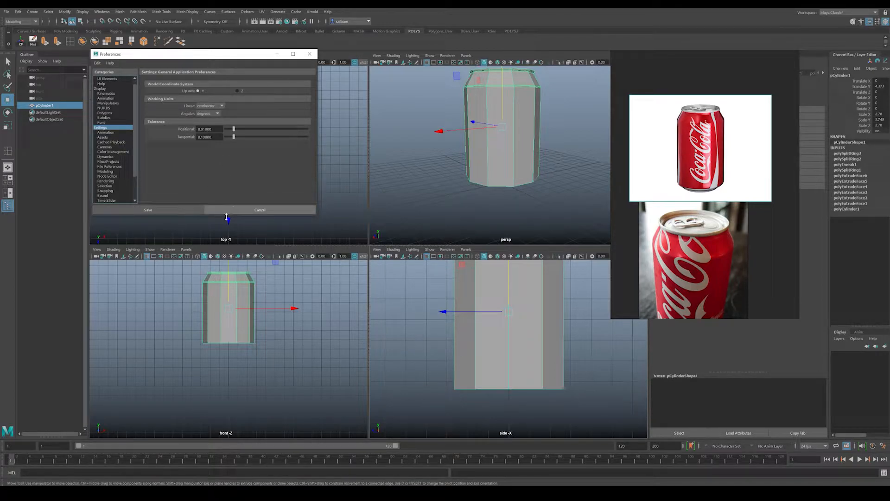
pyautogui.click(310, 53)
# - Switch to face selection and select the can's bottom face from below
pyautogui.keyDown('alt'); pyautogui.moveTo(511, 229); pyautogui.dragTo(449, 170, button='right'); pyautogui.keyUp('alt')
pyautogui.keyDown('alt'); pyautogui.moveTo(449, 171); pyautogui.dragTo(481, 187); pyautogui.keyUp('alt')
pyautogui.keyDown('alt'); pyautogui.moveTo(482, 188); pyautogui.dragTo(491, 161, button='middle'); pyautogui.keyUp('alt')
pyautogui.keyDown('alt'); pyautogui.moveTo(491, 161); pyautogui.dragTo(472, 325); pyautogui.keyUp('alt')
pyautogui.keyDown('alt'); pyautogui.moveTo(429, 324); pyautogui.dragTo(438, 347, button='middle'); pyautogui.keyUp('alt')
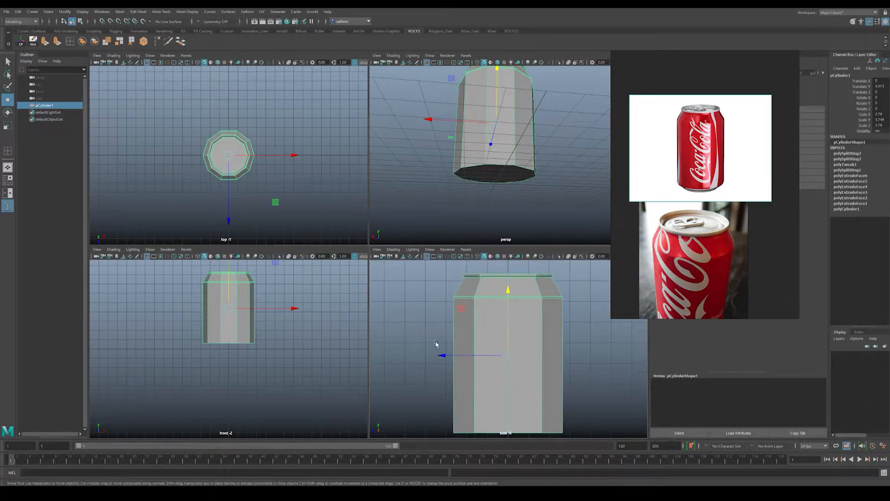
pyautogui.keyDown('alt'); pyautogui.moveTo(484, 134); pyautogui.dragTo(453, 135, button='middle'); pyautogui.keyUp('alt')
pyautogui.keyDown('alt'); pyautogui.moveTo(452, 135); pyautogui.dragTo(446, 167); pyautogui.keyUp('alt')
pyautogui.keyDown('alt'); pyautogui.moveTo(445, 167); pyautogui.dragTo(483, 183, button='middle'); pyautogui.keyUp('alt')
pyautogui.keyDown('alt'); pyautogui.moveTo(483, 183); pyautogui.dragTo(490, 142); pyautogui.keyUp('alt')
pyautogui.moveTo(470, 132); pyautogui.dragTo(467, 145, button='right')
pyautogui.click(466, 145)
pyautogui.keyDown('alt'); pyautogui.moveTo(466, 145); pyautogui.dragTo(475, 163); pyautogui.keyUp('alt')
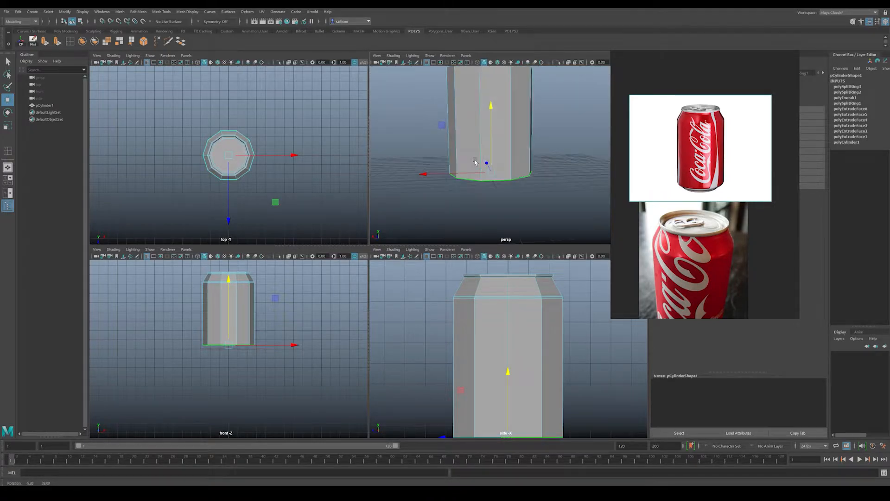
# - Hide the grid in the perspective view and maximize that view on the bottom of the can
pyautogui.click(430, 56)
pyautogui.click(442, 338)
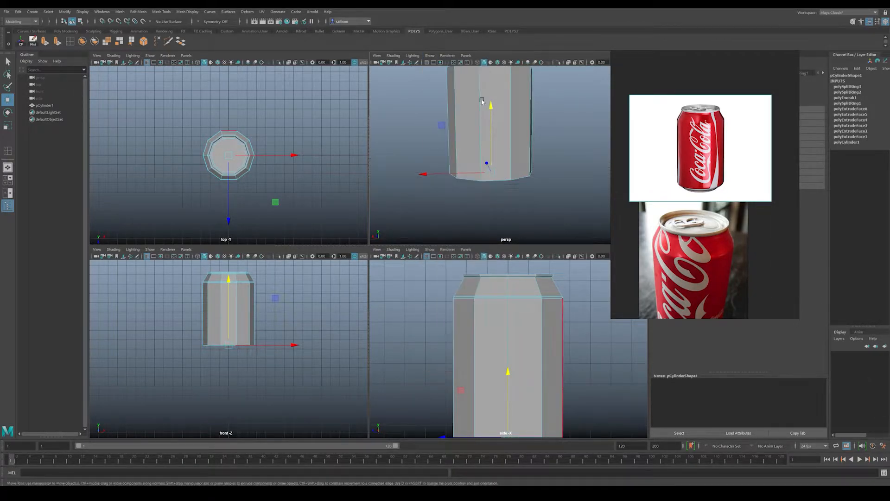
pyautogui.press('space')
pyautogui.press('space')
pyautogui.press('space')
pyautogui.keyDown('alt'); pyautogui.moveTo(495, 149); pyautogui.dragTo(368, 198); pyautogui.keyUp('alt')
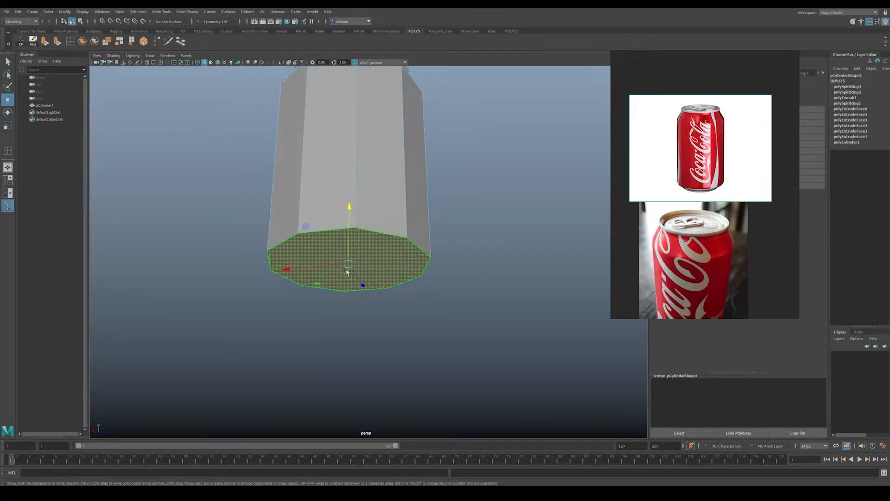
# - Extrude the bottom face slightly downward and scale it inward to form a tapered lower edge
pyautogui.moveTo(350, 263); pyautogui.dragTo(397, 299)
pyautogui.hotkey('ctrl', 'z')
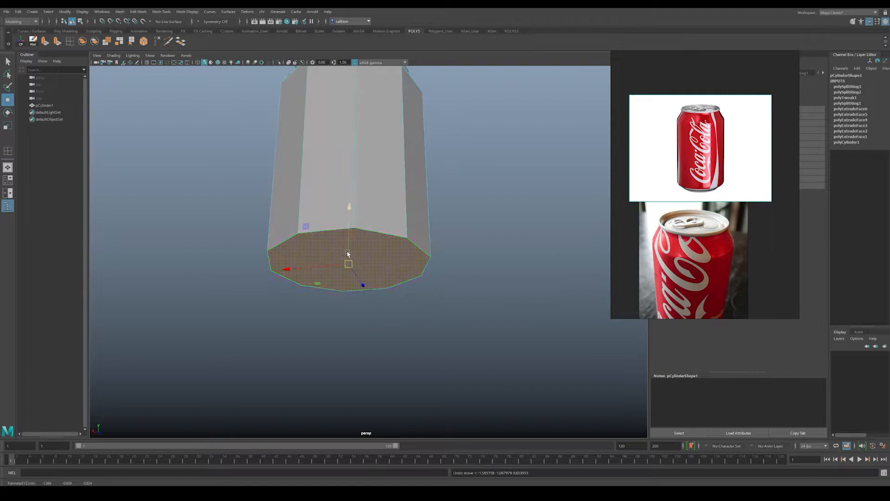
pyautogui.click(46, 42)
pyautogui.scroll(2, 318, 255)
pyautogui.keyDown('alt'); pyautogui.moveTo(316, 256); pyautogui.dragTo(315, 248); pyautogui.keyUp('alt')
pyautogui.click(285, 269)
pyautogui.moveTo(346, 262); pyautogui.dragTo(352, 298)
# - Extrude the can's bottom face inward to leave a narrow rim, and extrude the inner face up into the can
pyautogui.hotkey('ctrl', 'e')
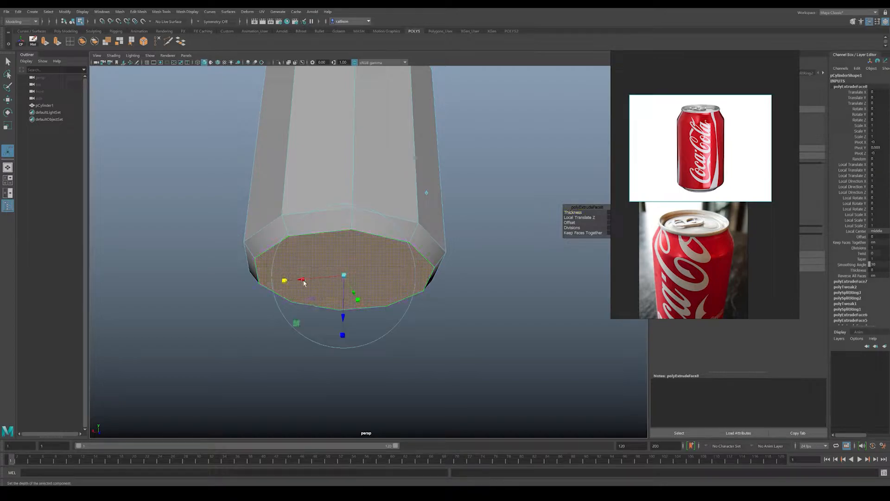
pyautogui.moveTo(344, 277)
pyautogui.mouseDown()
pyautogui.moveTo(341, 297)
pyautogui.moveTo(334, 292)
pyautogui.mouseUp()
pyautogui.hotkey('ctrl', 'e')
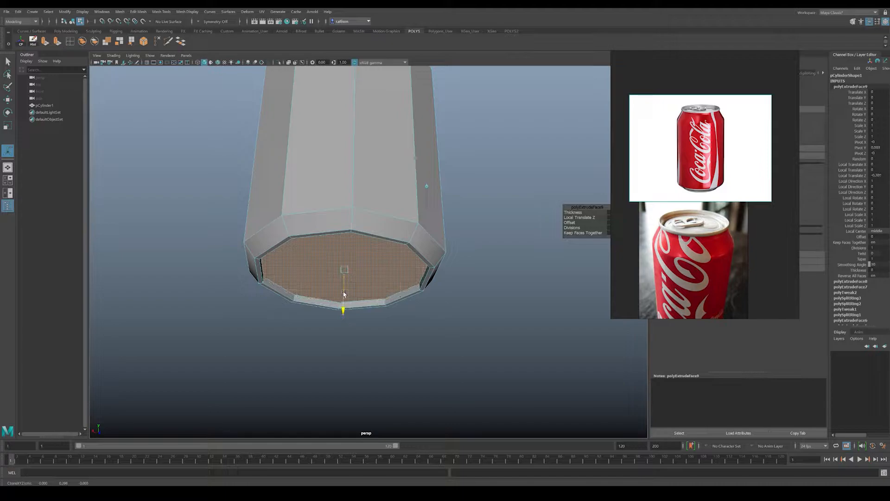
# - Extrude the recessed bottom face repeatedly, scaling it inward and pushing it upward each time to form a concave dome
pyautogui.hotkey('ctrl', 'e')
pyautogui.click(284, 275)
pyautogui.moveTo(345, 270); pyautogui.dragTo(344, 269)
pyautogui.hotkey('ctrl', 'e')
pyautogui.click(285, 275)
pyautogui.moveTo(343, 310); pyautogui.dragTo(344, 303)
pyautogui.hotkey('ctrl', 'e')
pyautogui.click(281, 275)
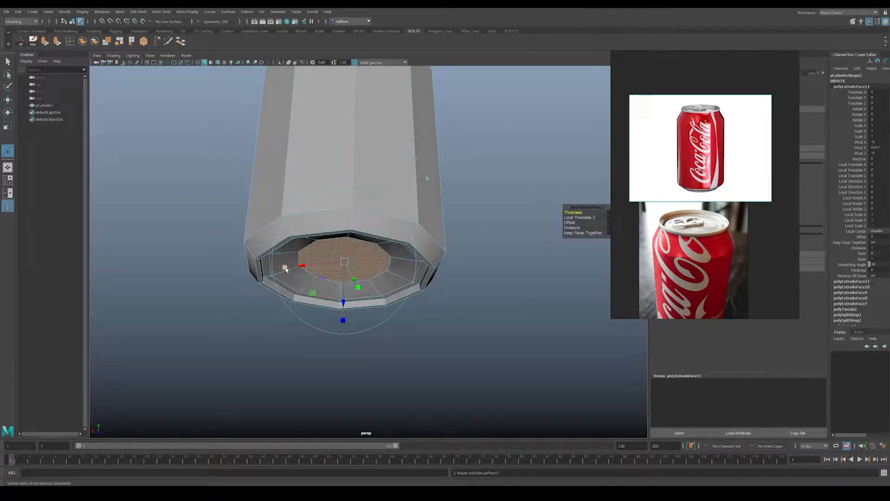
pyautogui.moveTo(345, 262); pyautogui.dragTo(344, 286)
# - Return to object mode and inspect the can's base in smooth preview
pyautogui.keyDown('alt'); pyautogui.moveTo(384, 260); pyautogui.dragTo(365, 230); pyautogui.keyUp('alt')
pyautogui.moveTo(365, 229); pyautogui.dragTo(398, 207, button='right')
pyautogui.press('q')
pyautogui.click(425, 213)
pyautogui.click(379, 198)
pyautogui.press('3')
pyautogui.click(479, 219)
pyautogui.moveTo(422, 244)
pyautogui.keyDown('alt'); pyautogui.mouseDown()
pyautogui.moveTo(438, 210)
pyautogui.moveTo(437, 163)
pyautogui.moveTo(441, 234)
pyautogui.moveTo(441, 227)
pyautogui.moveTo(406, 248)
pyautogui.mouseUp(); pyautogui.keyUp('alt')
pyautogui.click(381, 230)
pyautogui.press('1')
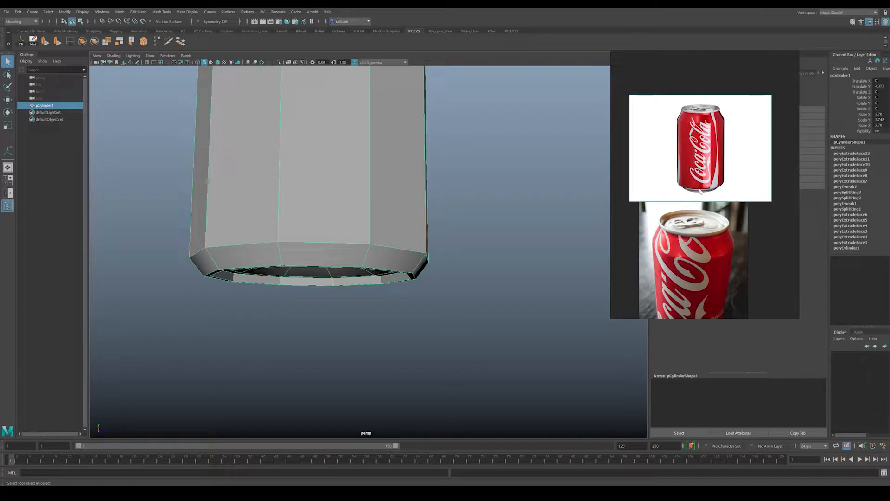
# - Insert supporting edge loops around the can's tapered lower edge and its bottom rim
pyautogui.click(70, 42)
pyautogui.scroll(2, 258, 213)
pyautogui.click(254, 231)
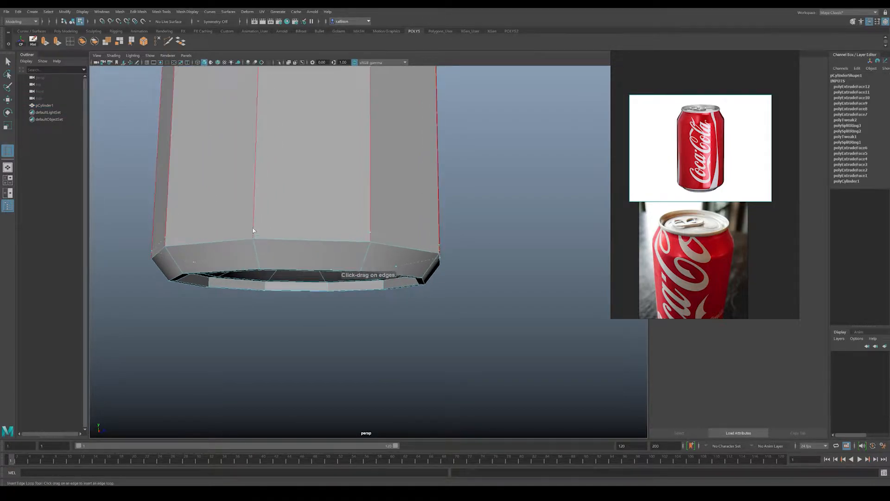
pyautogui.click(256, 246)
pyautogui.keyDown('alt'); pyautogui.moveTo(255, 246); pyautogui.dragTo(238, 269); pyautogui.keyUp('alt')
pyautogui.keyDown('alt'); pyautogui.moveTo(238, 269); pyautogui.dragTo(286, 284, button='right'); pyautogui.keyUp('alt')
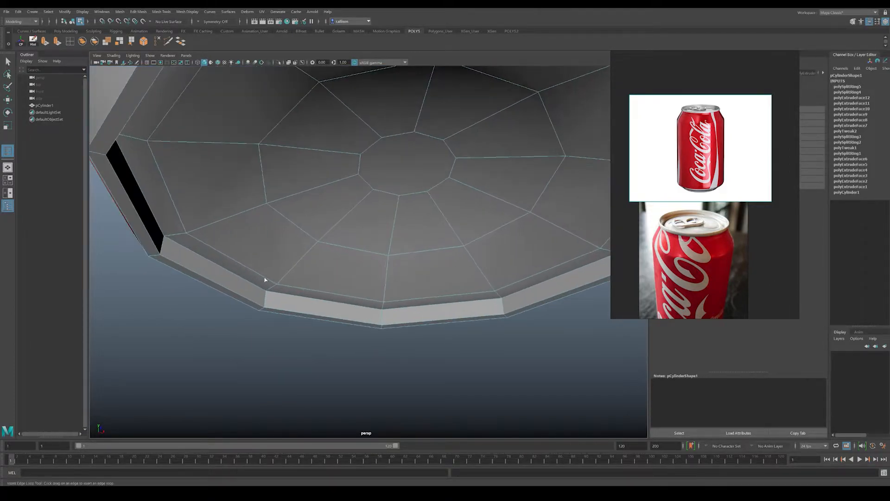
pyautogui.keyDown('alt'); pyautogui.moveTo(286, 284); pyautogui.dragTo(211, 254); pyautogui.keyUp('alt')
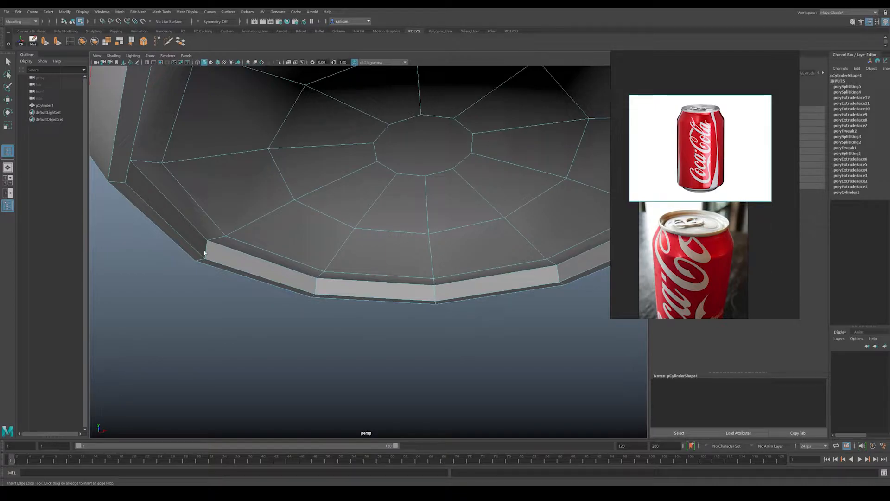
pyautogui.moveTo(207, 256); pyautogui.dragTo(427, 215)
# - Return to object mode and inspect the can's base and lid in smooth preview
pyautogui.press('w')
pyautogui.moveTo(460, 177); pyautogui.dragTo(473, 166, button='right')
pyautogui.click(492, 286)
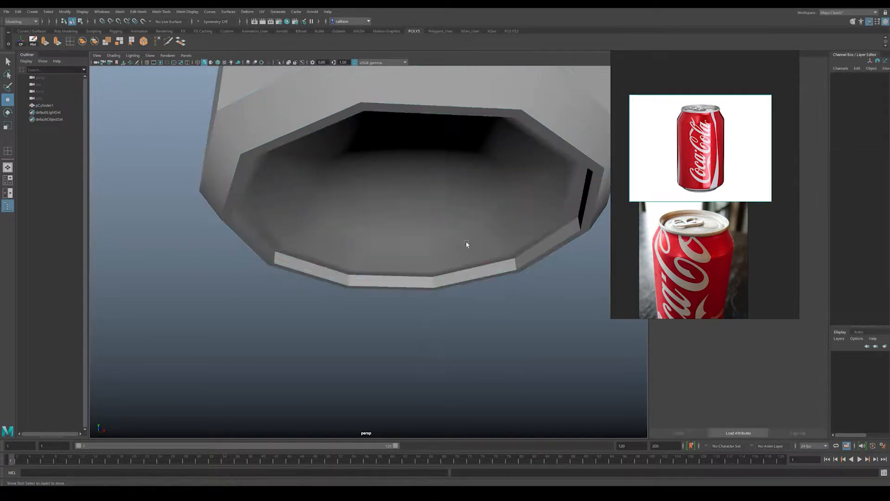
pyautogui.click(445, 260)
pyautogui.press('3')
pyautogui.click(335, 343)
pyautogui.keyDown('alt'); pyautogui.moveTo(335, 342); pyautogui.dragTo(201, 224, button='right'); pyautogui.keyUp('alt')
pyautogui.keyDown('alt'); pyautogui.moveTo(366, 279); pyautogui.dragTo(406, 220); pyautogui.keyUp('alt')
pyautogui.keyDown('alt'); pyautogui.moveTo(372, 192); pyautogui.dragTo(298, 233); pyautogui.keyUp('alt')
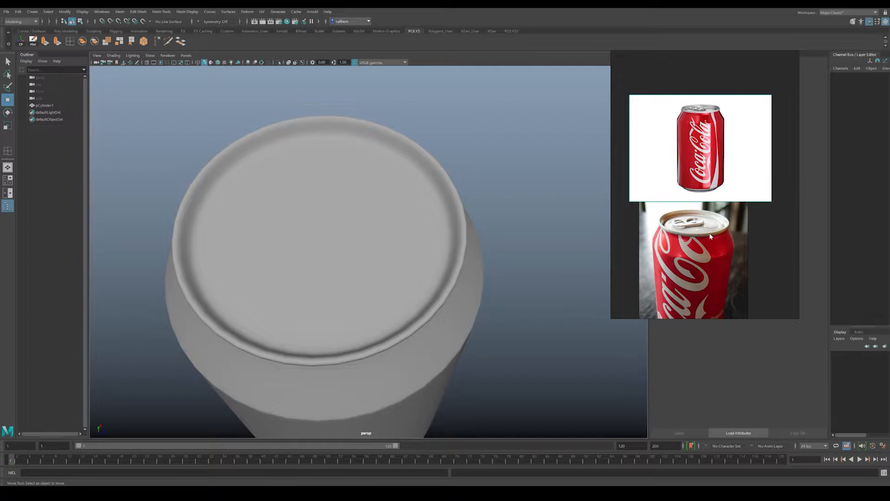
# - Turn off smooth preview, select the can's inner top face, and extrude it scaled inward to 0.4
pyautogui.click(333, 215)
pyautogui.press('1')
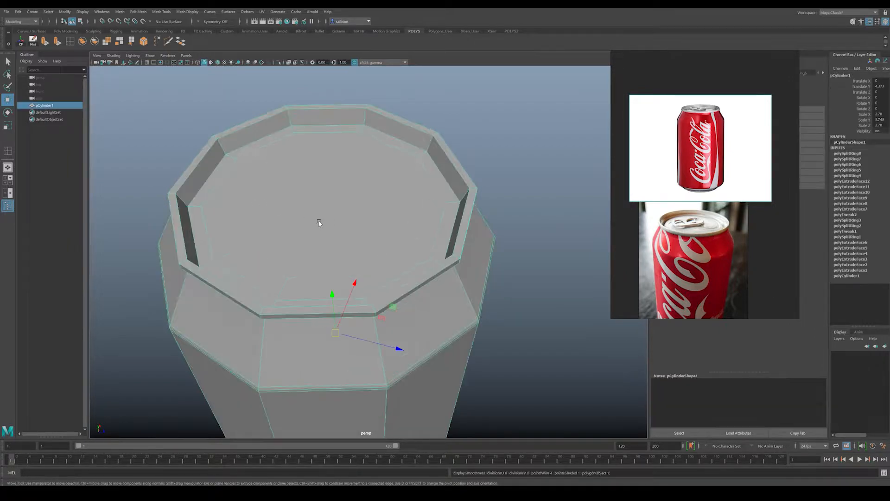
pyautogui.keyDown('alt'); pyautogui.moveTo(333, 224); pyautogui.dragTo(329, 218); pyautogui.keyUp('alt')
pyautogui.moveTo(321, 204); pyautogui.dragTo(321, 218, button='right')
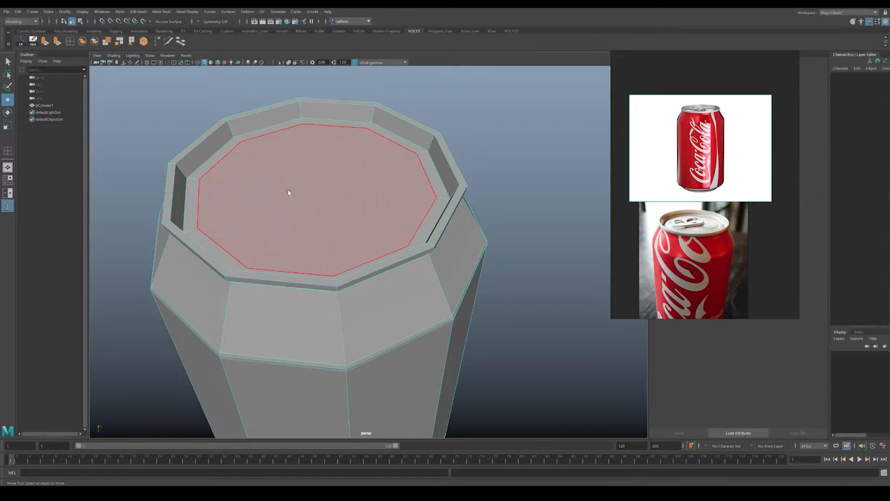
pyautogui.click(312, 214)
pyautogui.keyDown('alt'); pyautogui.moveTo(393, 230); pyautogui.dragTo(361, 217); pyautogui.keyUp('alt')
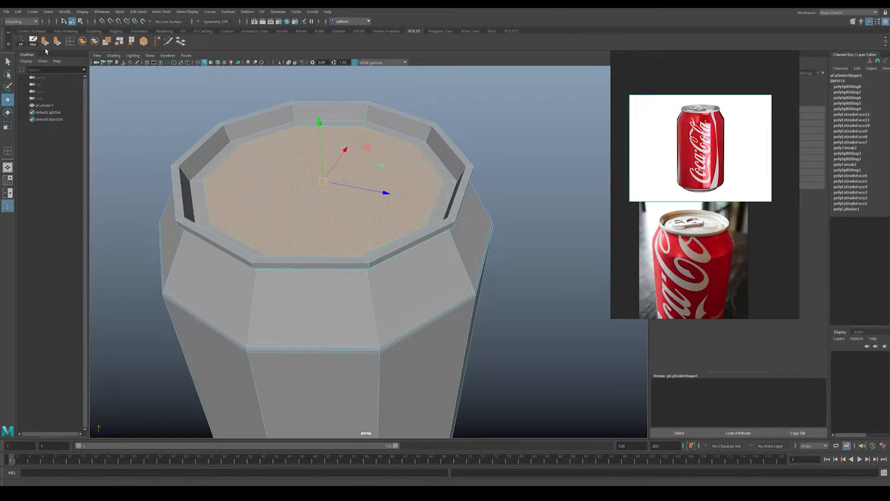
pyautogui.click(45, 42)
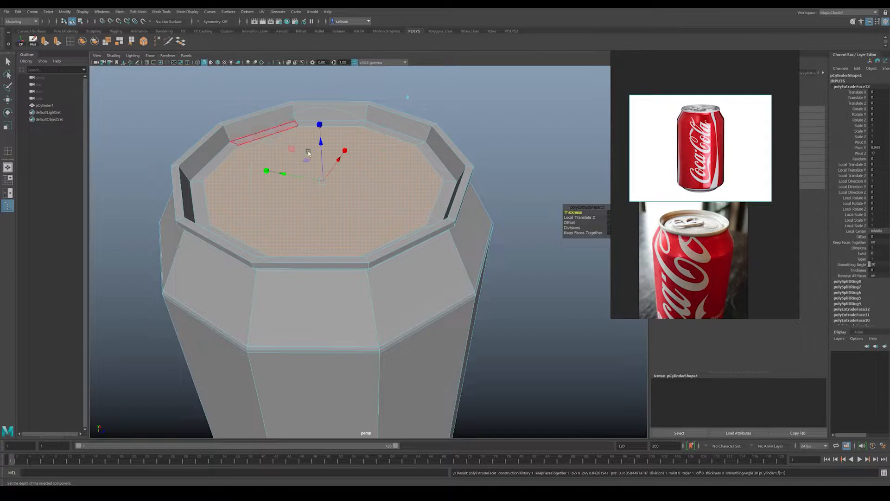
pyautogui.moveTo(324, 170); pyautogui.dragTo(360, 190)
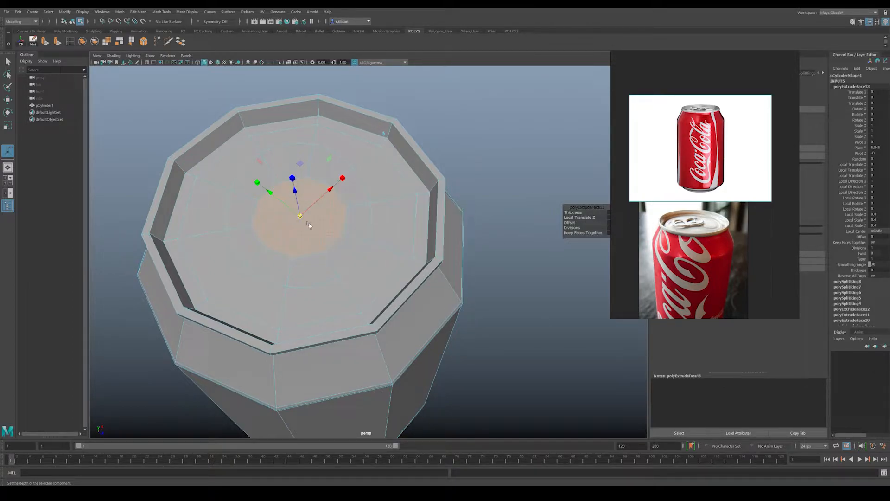
# - Stretch the extruded top face along one axis into an oval and shift it towards one side of the lid
pyautogui.moveTo(268, 198); pyautogui.dragTo(256, 184)
pyautogui.moveTo(247, 174); pyautogui.dragTo(247, 173)
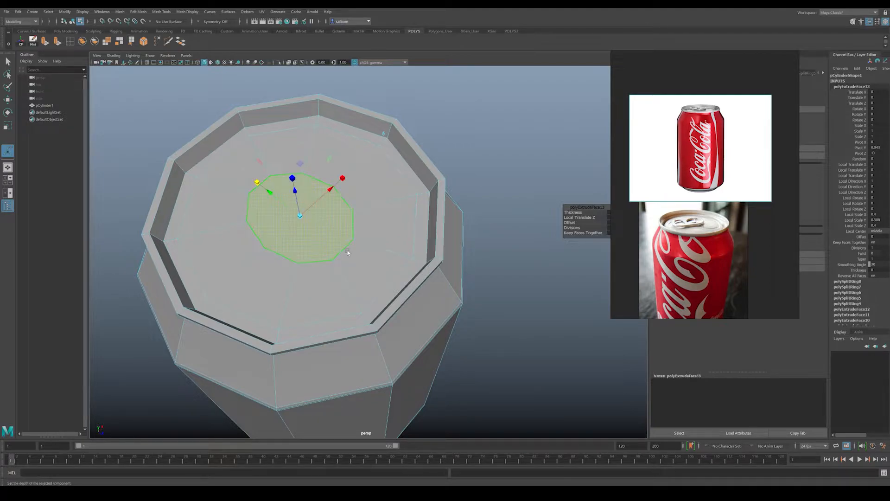
pyautogui.keyDown('alt'); pyautogui.moveTo(315, 222); pyautogui.dragTo(328, 210); pyautogui.keyUp('alt')
pyautogui.moveTo(283, 192); pyautogui.dragTo(273, 190)
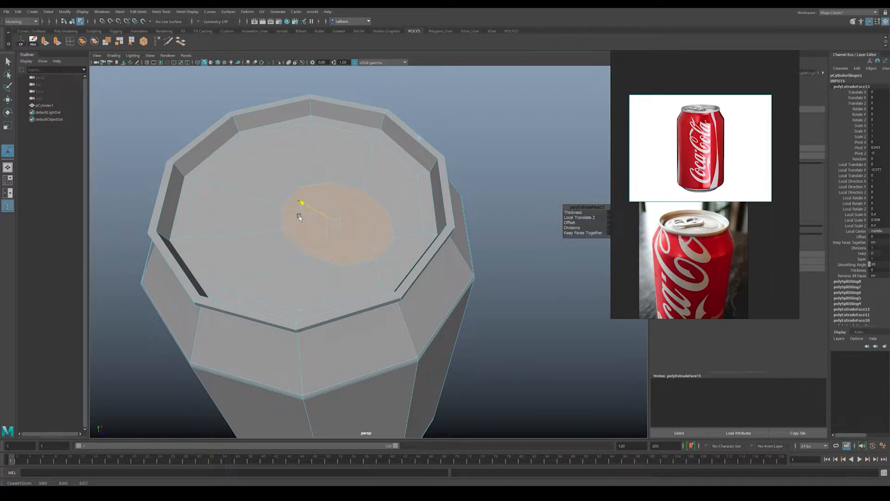
pyautogui.moveTo(299, 216); pyautogui.dragTo(301, 218)
pyautogui.moveTo(303, 228)
pyautogui.keyDown('alt'); pyautogui.mouseDown()
pyautogui.moveTo(312, 214)
pyautogui.moveTo(297, 220)
pyautogui.mouseUp(); pyautogui.keyUp('alt')
pyautogui.scroll(3, 291, 220)
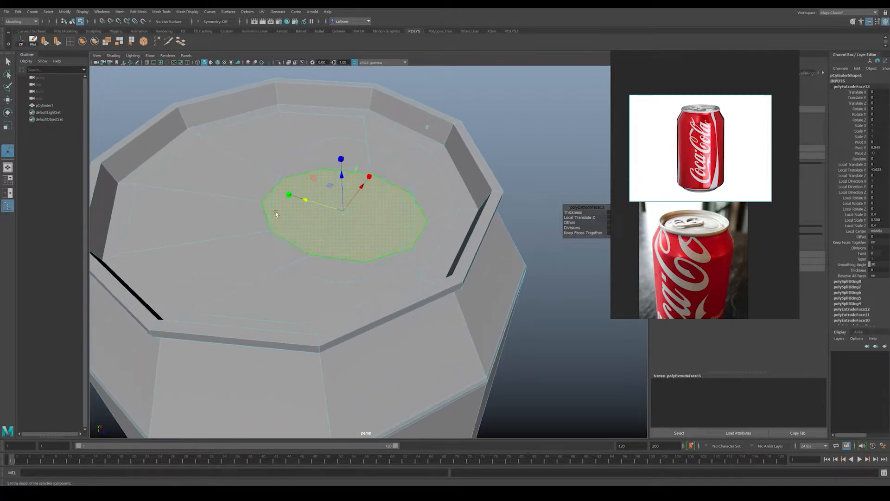
# - Extrude the oval face about 0.07 down into the lid, return to object mode and reselect the can
pyautogui.click(45, 41)
pyautogui.moveTo(344, 182); pyautogui.dragTo(347, 189)
pyautogui.press('r')
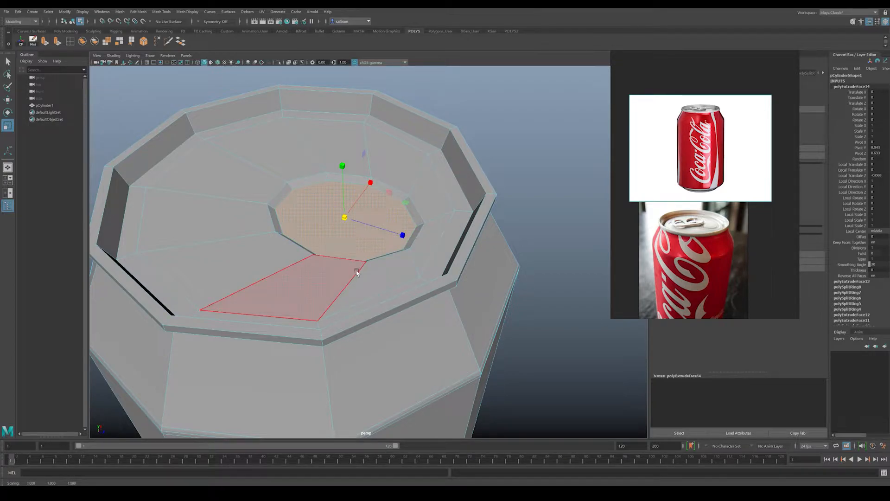
pyautogui.press('t')
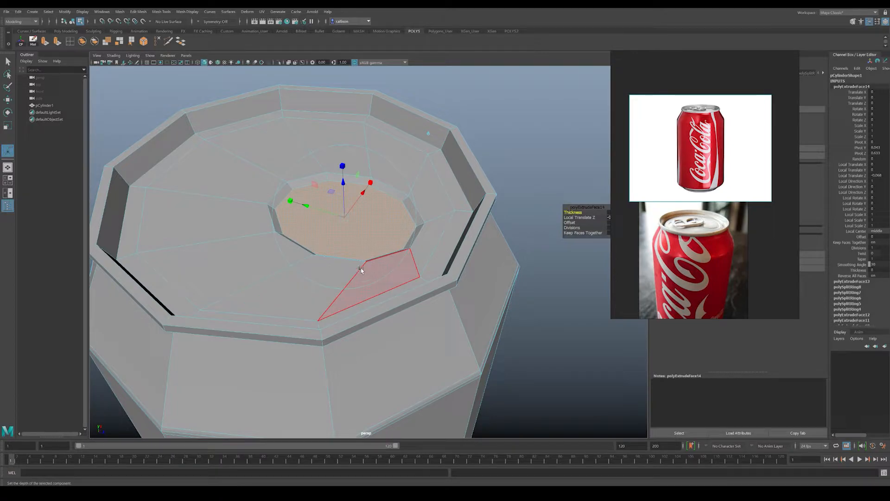
pyautogui.moveTo(254, 149); pyautogui.dragTo(285, 137, button='right')
pyautogui.click(521, 133)
pyautogui.click(257, 127)
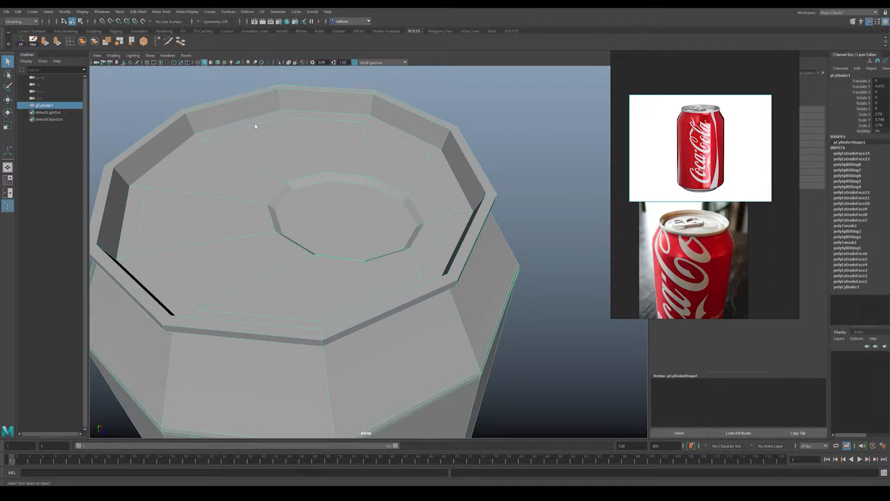
# - Insert a supporting edge loop on the lid close around the oval recess and return to object mode
pyautogui.click(70, 41)
pyautogui.moveTo(364, 268); pyautogui.dragTo(368, 276)
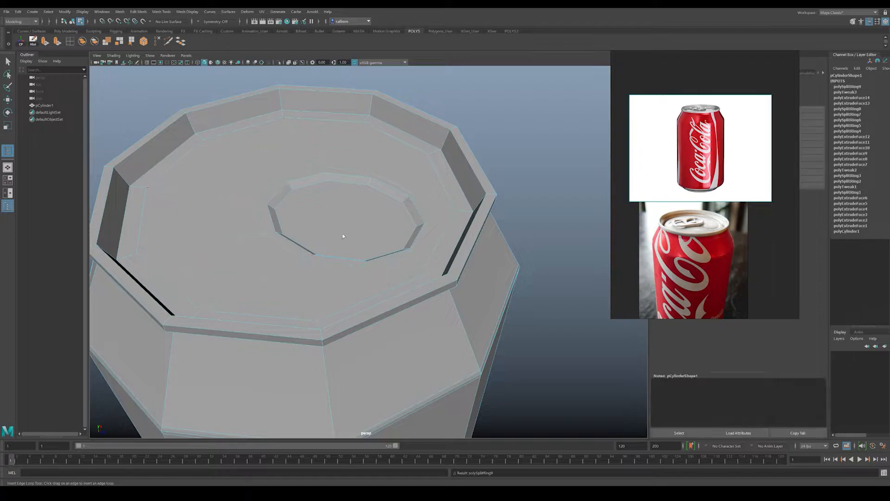
pyautogui.press('w')
pyautogui.moveTo(301, 147); pyautogui.dragTo(311, 133, button='right')
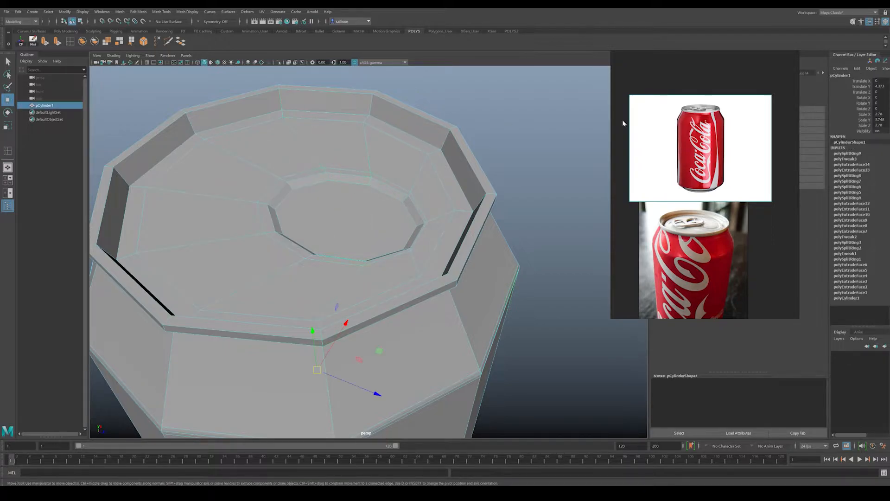
# - Check the lid and its oval recess in smooth preview
pyautogui.press('3')
pyautogui.click(520, 153)
pyautogui.keyDown('alt'); pyautogui.moveTo(533, 225); pyautogui.dragTo(404, 232, button='right'); pyautogui.keyUp('alt')
pyautogui.keyDown('alt'); pyautogui.moveTo(404, 232); pyautogui.dragTo(346, 240); pyautogui.keyUp('alt')
pyautogui.keyDown('alt'); pyautogui.moveTo(346, 240); pyautogui.dragTo(373, 247, button='right'); pyautogui.keyUp('alt')
pyautogui.click(378, 253)
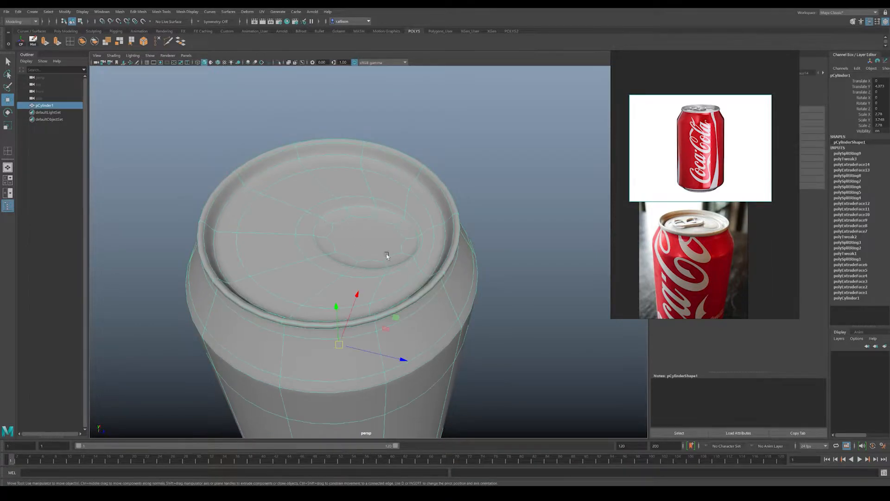
pyautogui.press('1')
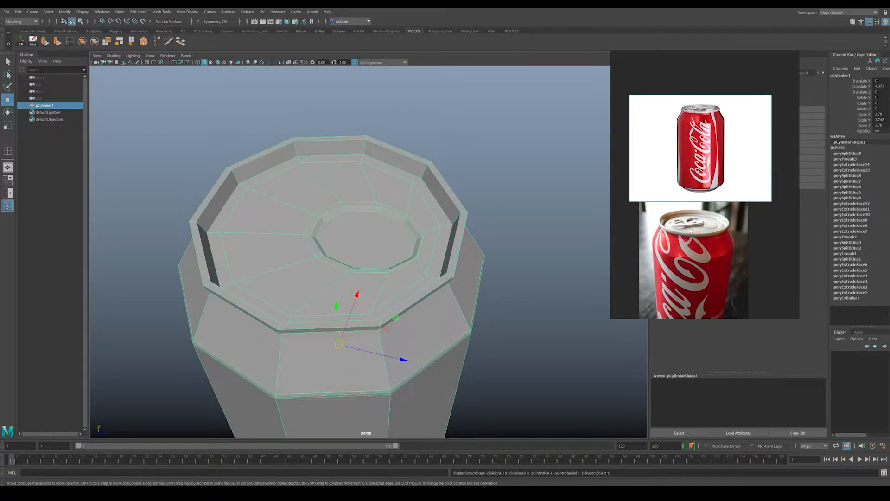
# - Create a polygon cube for the ring pull and move it onto the lid above the oval recess
pyautogui.click(508, 198)
pyautogui.keyDown('alt'); pyautogui.moveTo(369, 205); pyautogui.dragTo(345, 214); pyautogui.keyUp('alt')
pyautogui.keyDown('shift'); pyautogui.moveTo(494, 180); pyautogui.dragTo(492, 200, button='right'); pyautogui.keyUp('shift')
pyautogui.keyDown('alt'); pyautogui.moveTo(334, 222); pyautogui.dragTo(317, 232); pyautogui.keyUp('alt')
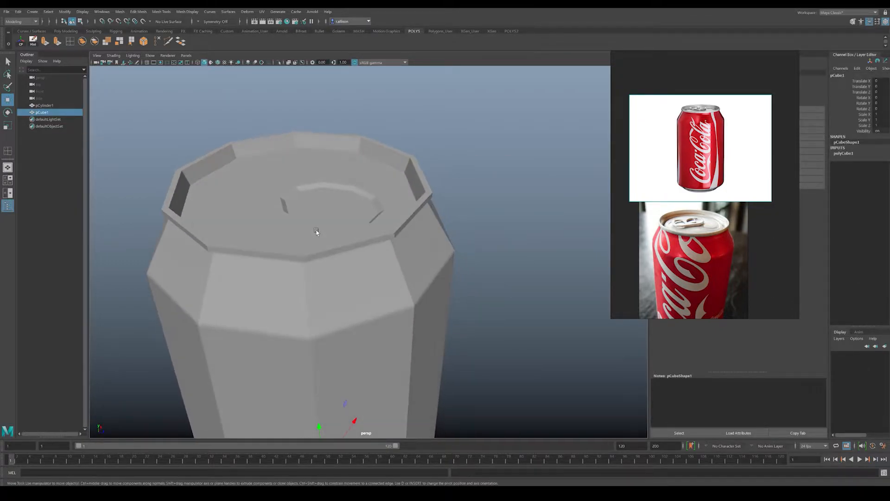
pyautogui.press('c')
pyautogui.moveTo(298, 189); pyautogui.dragTo(297, 192, button='middle')
pyautogui.moveTo(319, 200); pyautogui.dragTo(369, 238)
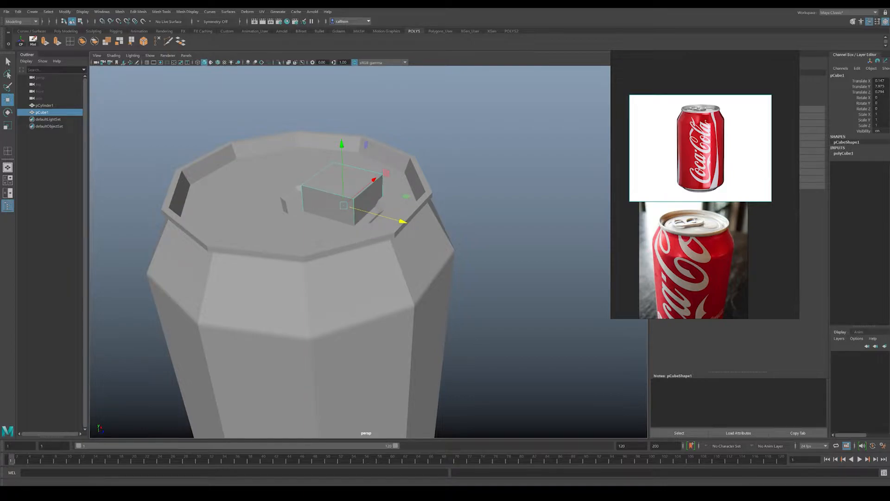
# - Switch to the web browser and search Google Images for "can ring pull" as reference
pyautogui.hotkey('alt', 'Tab')
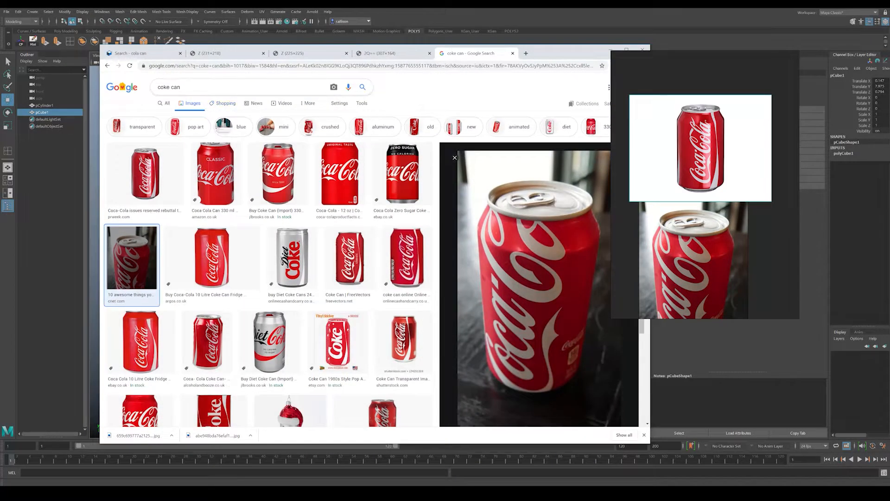
pyautogui.press('BackSpace')
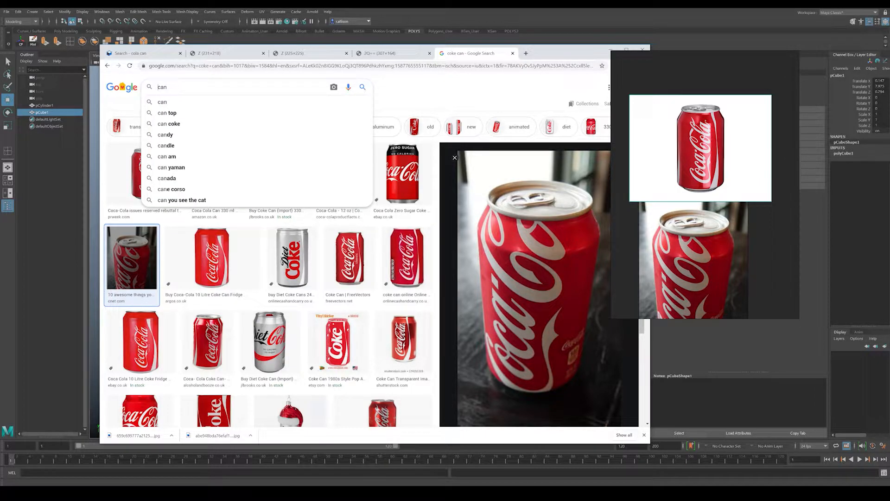
pyautogui.write('ring')
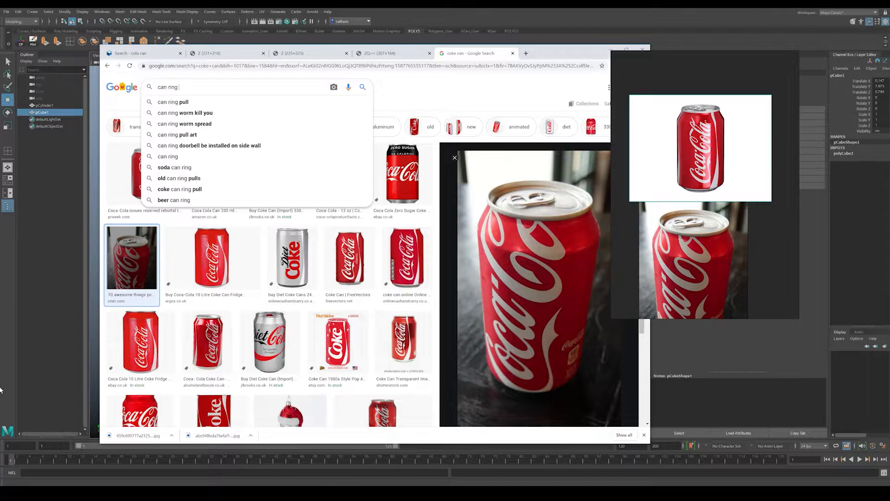
pyautogui.press('Down')
pyautogui.press('Return')
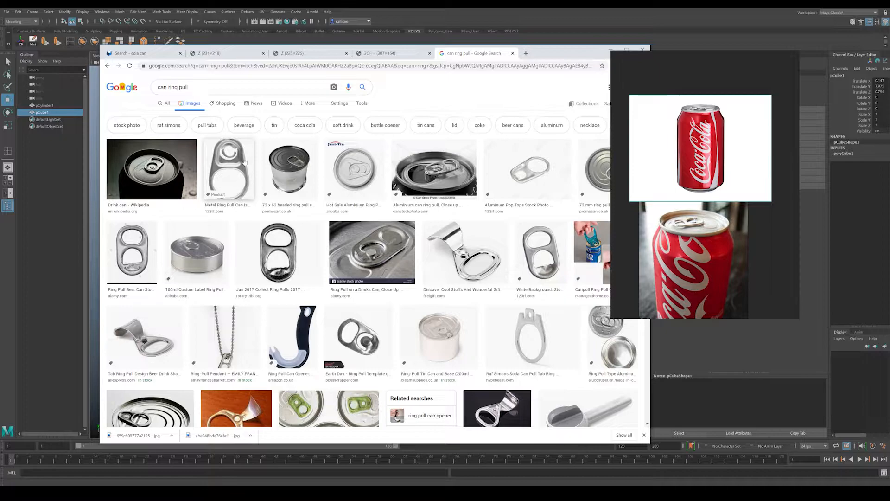
pyautogui.click(241, 162)
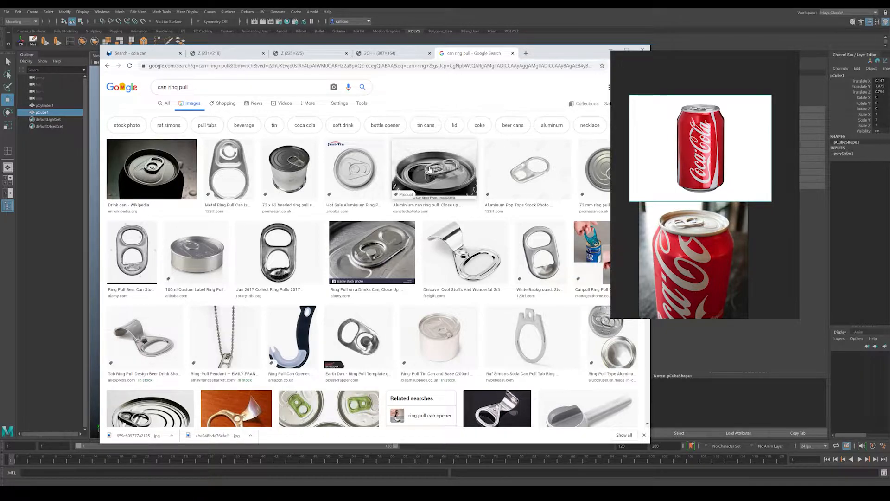
pyautogui.moveTo(548, 53); pyautogui.dragTo(508, 274)
# - In Maya, raise the cube above the lid and scale it into a flat plate, about 0.17 in Y and 2.2 in Z
pyautogui.keyDown('alt'); pyautogui.moveTo(265, 158); pyautogui.dragTo(292, 185); pyautogui.keyUp('alt')
pyautogui.press('r')
pyautogui.moveTo(436, 233); pyautogui.dragTo(507, 243)
pyautogui.press('w')
pyautogui.press('r')
pyautogui.moveTo(373, 175); pyautogui.dragTo(301, 222)
pyautogui.press('w')
pyautogui.click(348, 136)
pyautogui.hotkey('ctrl', 'z')
pyautogui.press('r')
pyautogui.moveTo(358, 211); pyautogui.dragTo(370, 206)
pyautogui.keyDown('alt'); pyautogui.moveTo(312, 243); pyautogui.dragTo(342, 239); pyautogui.keyUp('alt')
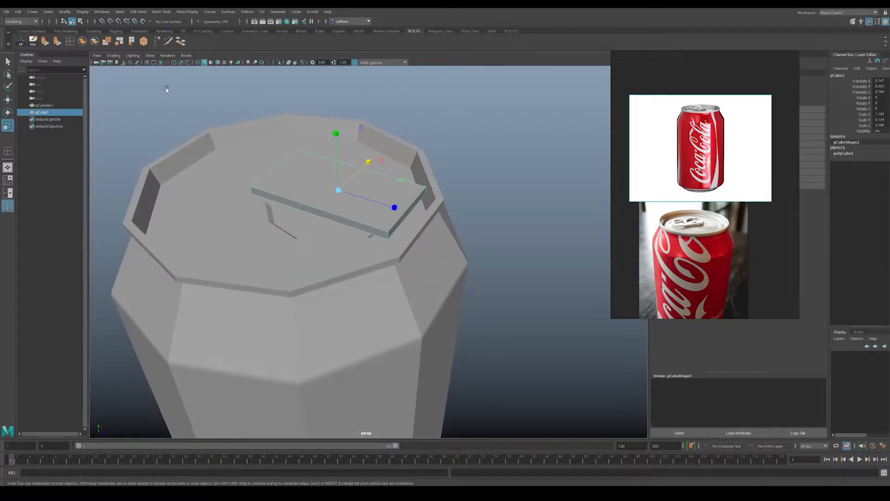
# - Insert an edge loop across the middle of the ring-pull plate
pyautogui.click(69, 43)
pyautogui.keyDown('alt'); pyautogui.moveTo(316, 204); pyautogui.dragTo(329, 191); pyautogui.keyUp('alt')
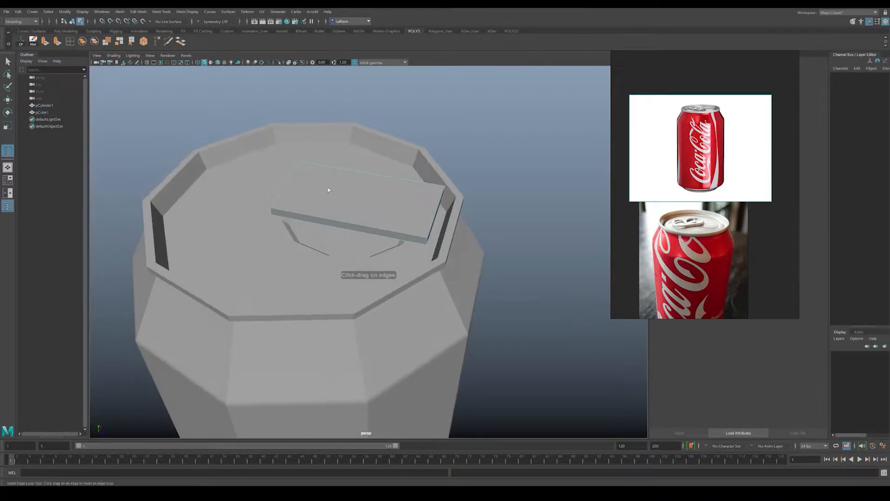
pyautogui.click(350, 227)
pyautogui.moveTo(347, 225); pyautogui.dragTo(347, 226)
# - Scale the plate's middle edge loop outward to widen its centre, return to object mode and deselect it
pyautogui.keyDown('alt'); pyautogui.moveTo(377, 238); pyautogui.dragTo(349, 251); pyautogui.keyUp('alt')
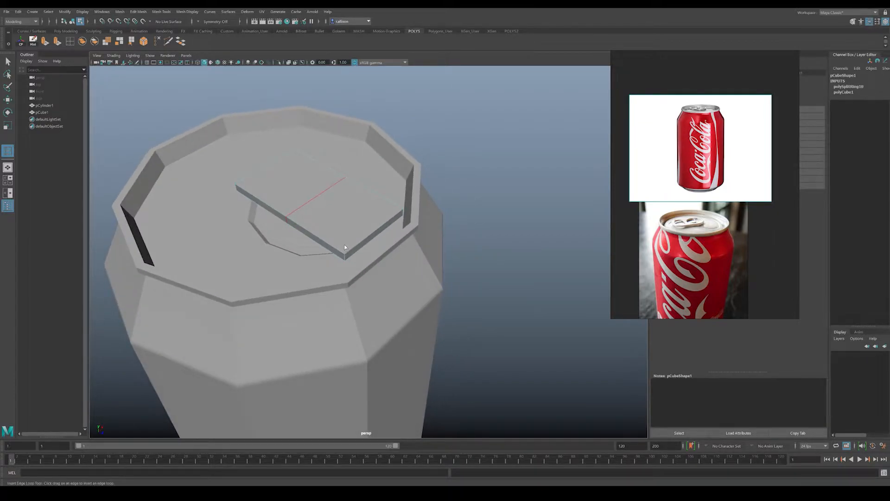
pyautogui.press('r')
pyautogui.moveTo(359, 173); pyautogui.dragTo(376, 189)
pyautogui.moveTo(287, 186); pyautogui.dragTo(325, 170, button='right')
pyautogui.moveTo(534, 171); pyautogui.dragTo(324, 200)
pyautogui.click(497, 158)
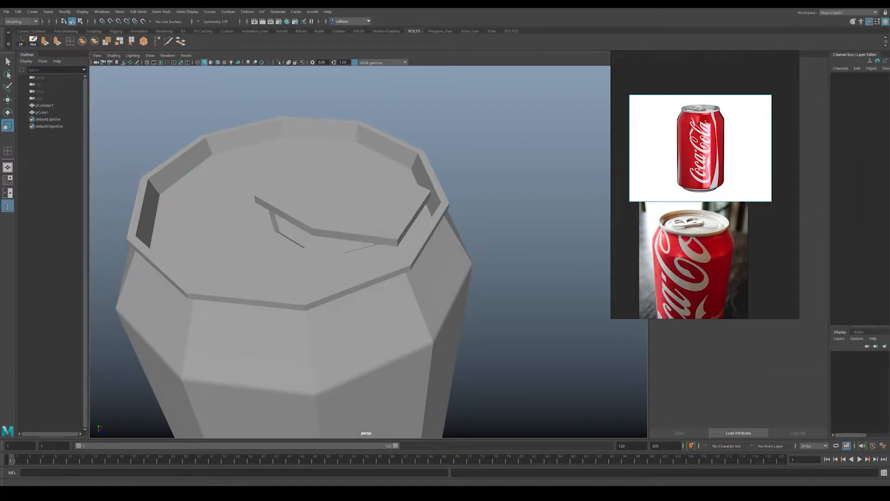
# - Switch to the browser and add two ring-pull images, the can lid close-up and the tab seen from above, to the reference board
pyautogui.hotkey('alt', 'Tab')
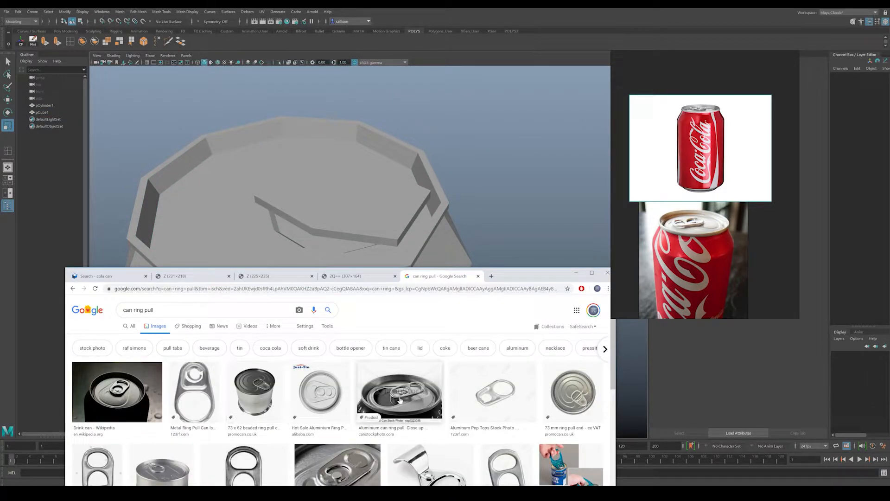
pyautogui.moveTo(406, 401); pyautogui.dragTo(720, 252)
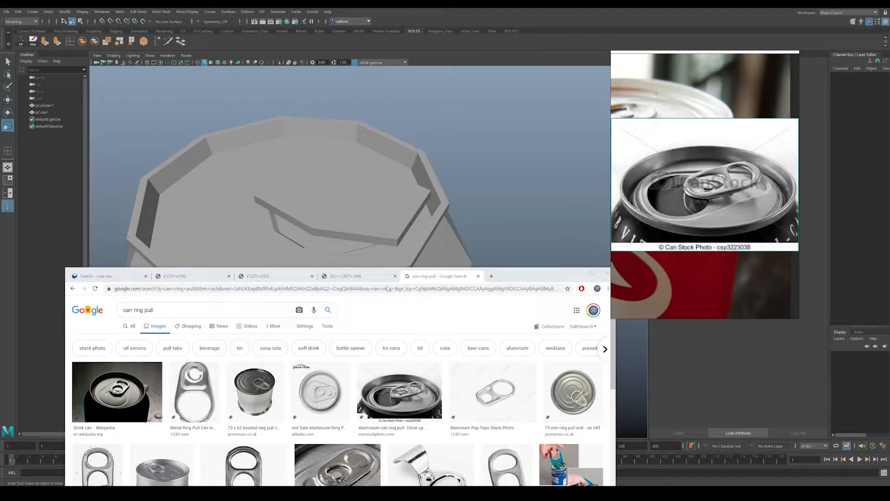
pyautogui.moveTo(194, 392); pyautogui.dragTo(691, 181)
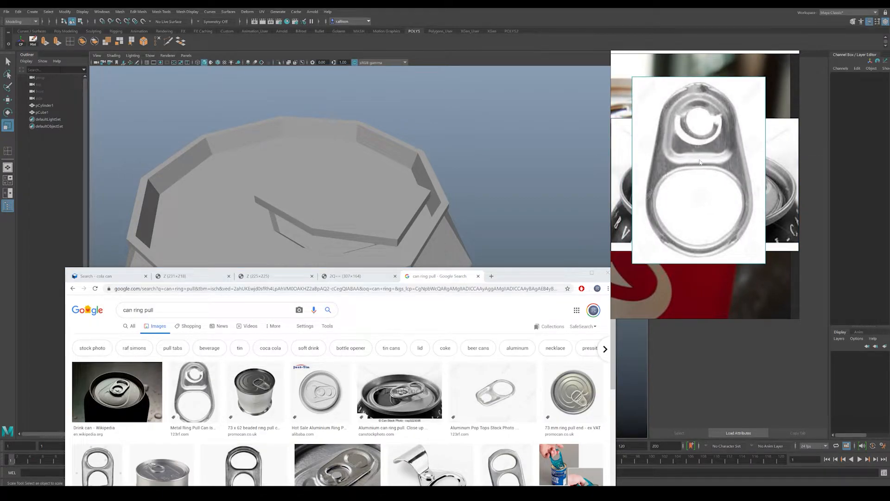
# - Select the ring-pull plate in Maya and insert two lengthwise edge loops that divide it into three strips
pyautogui.keyDown('alt'); pyautogui.moveTo(366, 159); pyautogui.dragTo(367, 159); pyautogui.keyUp('alt')
pyautogui.click(308, 213)
pyautogui.keyDown('alt'); pyautogui.moveTo(308, 212); pyautogui.dragTo(363, 217); pyautogui.keyUp('alt')
pyautogui.keyDown('alt'); pyautogui.moveTo(494, 216); pyautogui.dragTo(381, 209, button='middle'); pyautogui.keyUp('alt')
pyautogui.keyDown('alt'); pyautogui.moveTo(382, 208); pyautogui.dragTo(404, 218); pyautogui.keyUp('alt')
pyautogui.keyDown('alt'); pyautogui.moveTo(405, 218); pyautogui.dragTo(392, 193, button='middle'); pyautogui.keyUp('alt')
pyautogui.keyDown('alt'); pyautogui.moveTo(392, 192); pyautogui.dragTo(389, 225); pyautogui.keyUp('alt')
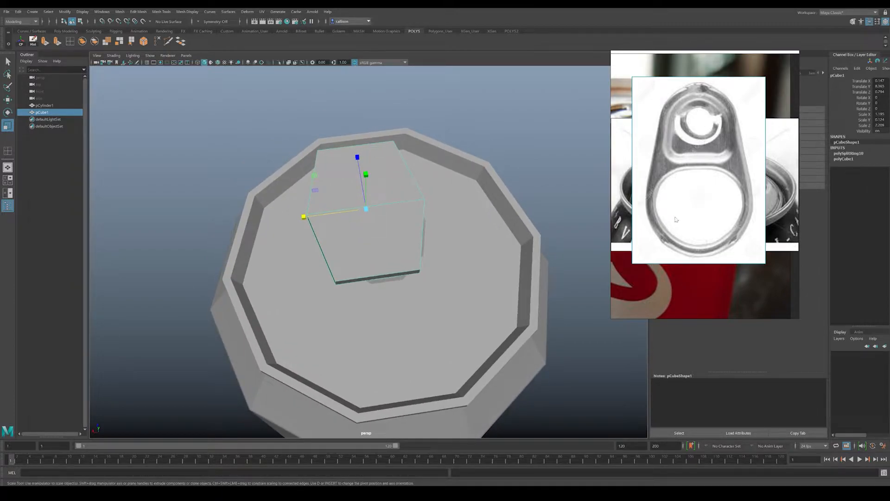
pyautogui.keyDown('alt'); pyautogui.moveTo(316, 208); pyautogui.dragTo(328, 220); pyautogui.keyUp('alt')
pyautogui.keyDown('alt'); pyautogui.moveTo(387, 188); pyautogui.dragTo(351, 188); pyautogui.keyUp('alt')
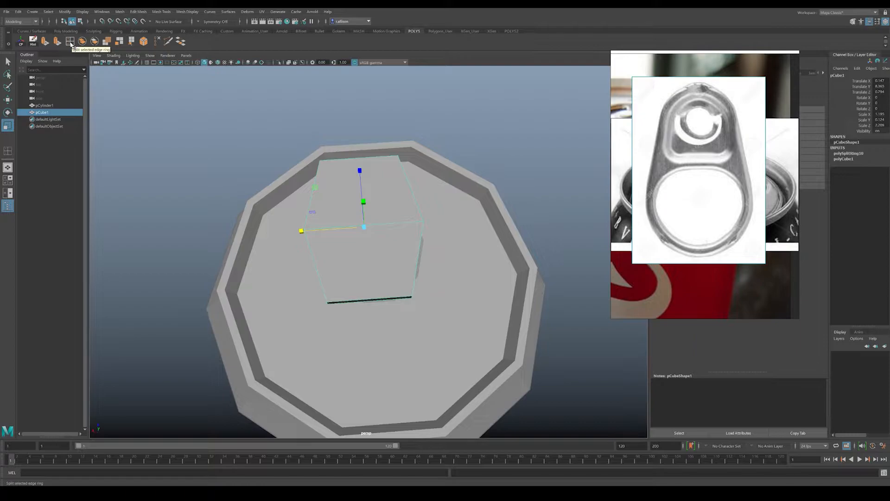
pyautogui.click(71, 43)
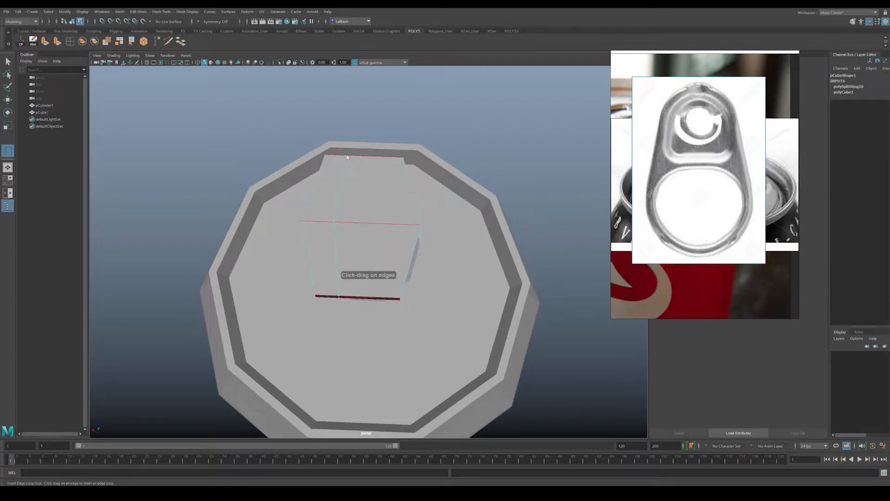
pyautogui.moveTo(347, 158); pyautogui.dragTo(377, 160)
pyautogui.click(380, 159)
pyautogui.press('w')
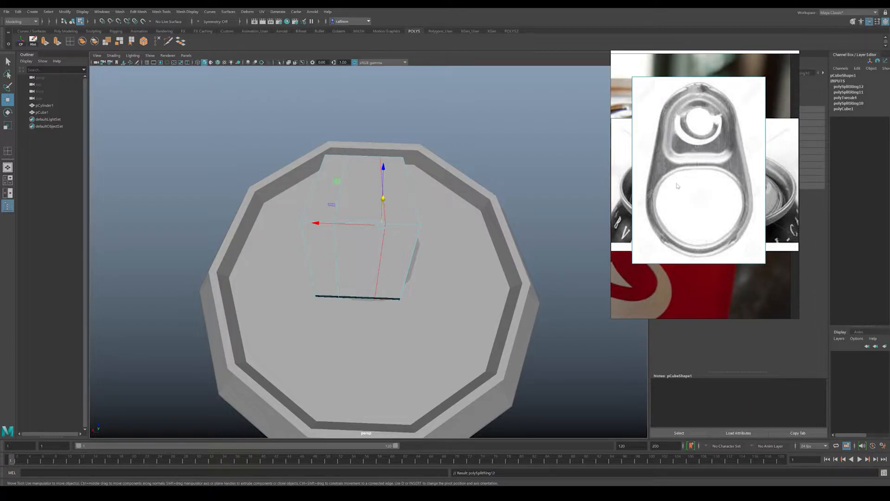
# - Insert a crosswise edge loop in the plate's near half, scale it wider and return to object mode
pyautogui.keyDown('alt'); pyautogui.moveTo(416, 224); pyautogui.dragTo(382, 217); pyautogui.keyUp('alt')
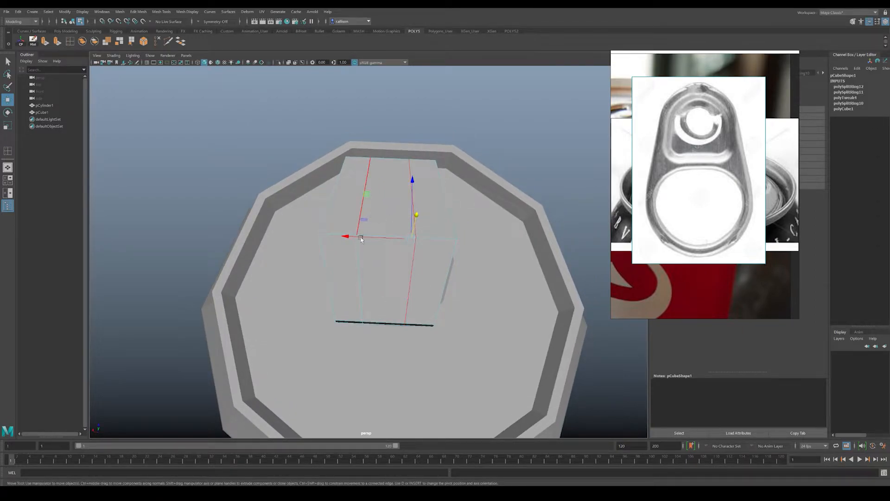
pyautogui.press('g')
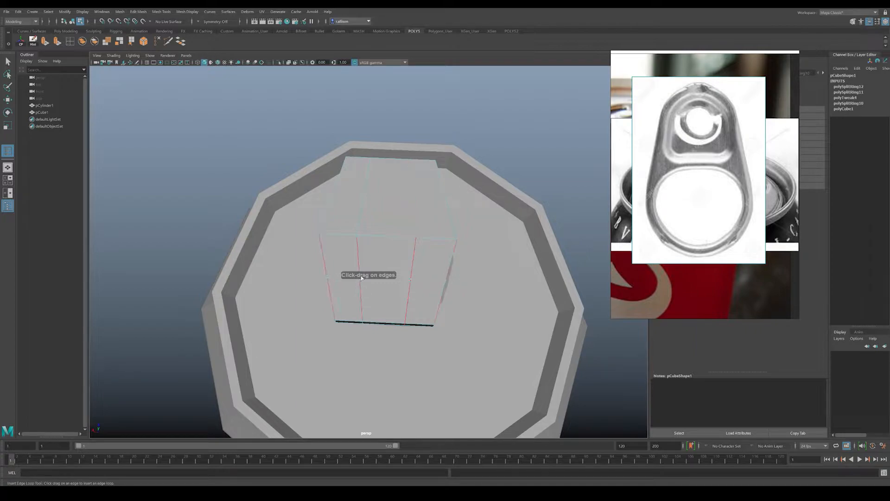
pyautogui.click(362, 278)
pyautogui.press('r')
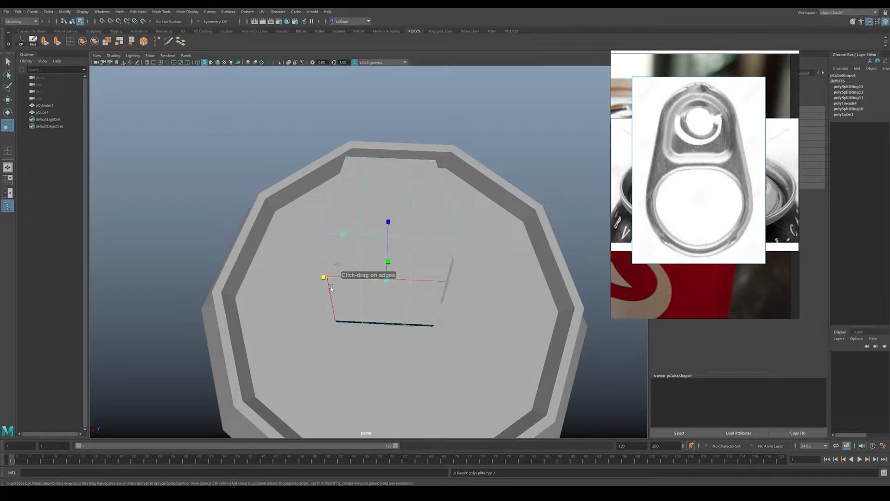
pyautogui.moveTo(324, 278); pyautogui.dragTo(313, 279)
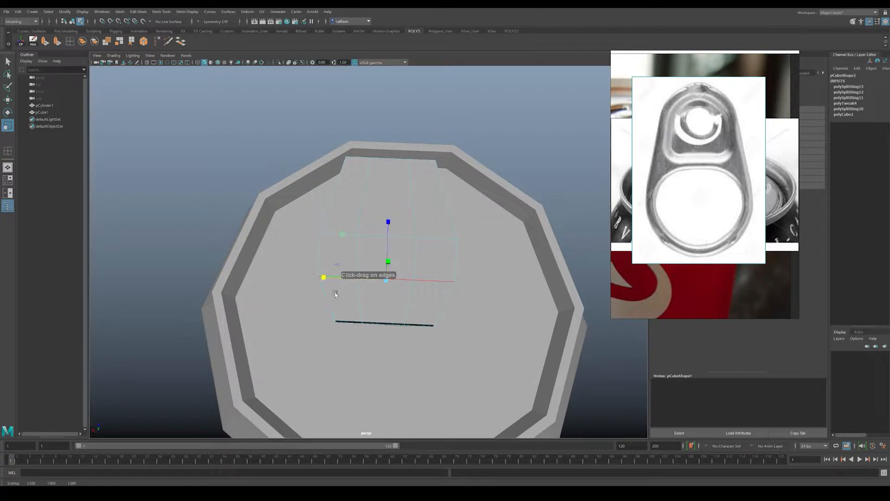
pyautogui.moveTo(371, 288); pyautogui.dragTo(403, 273, button='right')
pyautogui.keyDown('alt'); pyautogui.moveTo(403, 273); pyautogui.dragTo(417, 238); pyautogui.keyUp('alt')
# - Select the ring-pull plate and hide the unselected can so that only the plate is displayed
pyautogui.click(485, 241)
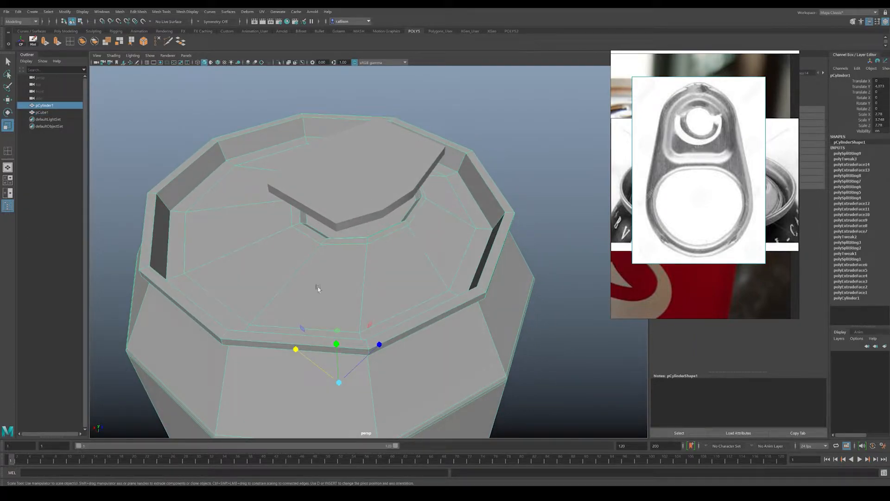
pyautogui.keyDown('shift'); pyautogui.click(391, 182); pyautogui.keyUp('shift')
pyautogui.click(533, 133)
pyautogui.moveTo(333, 166); pyautogui.dragTo(374, 151, button='right')
pyautogui.click(353, 178)
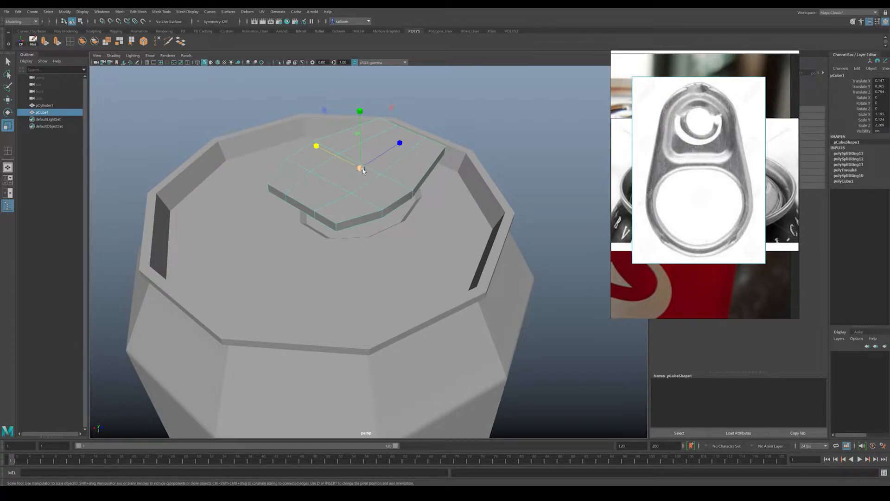
pyautogui.hotkey('alt', 'h')
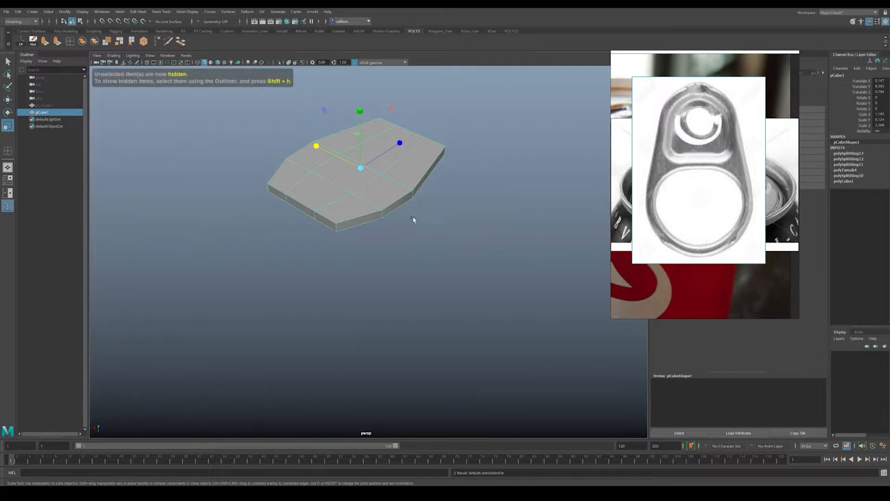
# - Round the plate's near end by moving its middle end vertices outward, and shift the inner vertices of the adjoining row toward that end
pyautogui.keyDown('alt'); pyautogui.moveTo(371, 287); pyautogui.dragTo(360, 263); pyautogui.keyUp('alt')
pyautogui.moveTo(360, 263); pyautogui.dragTo(332, 260, button='right')
pyautogui.keyDown('alt'); pyautogui.moveTo(332, 260); pyautogui.dragTo(376, 256); pyautogui.keyUp('alt')
pyautogui.moveTo(343, 335); pyautogui.dragTo(370, 278)
pyautogui.press('w')
pyautogui.keyDown('alt'); pyautogui.moveTo(393, 185); pyautogui.dragTo(388, 254); pyautogui.keyUp('alt')
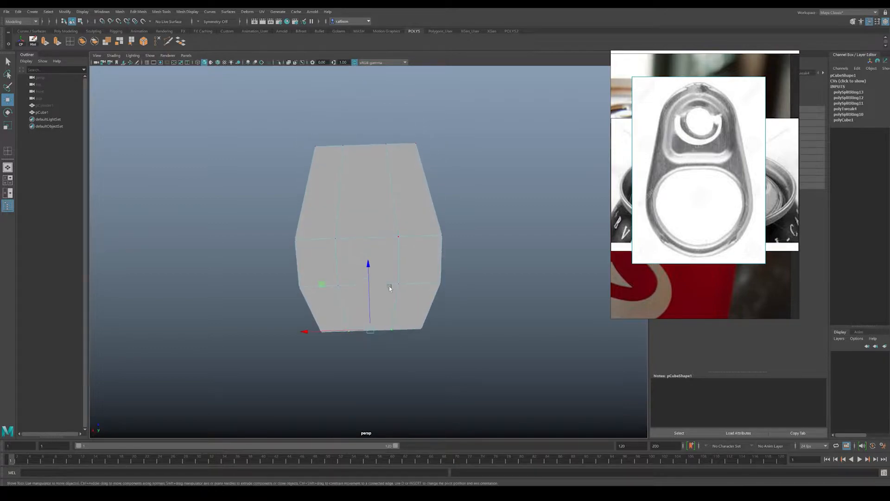
pyautogui.keyDown('shift'); pyautogui.click(393, 330); pyautogui.keyUp('shift')
pyautogui.keyDown('alt'); pyautogui.moveTo(392, 335); pyautogui.dragTo(386, 320); pyautogui.keyUp('alt')
pyautogui.moveTo(366, 160); pyautogui.dragTo(395, 328)
pyautogui.moveTo(371, 263); pyautogui.dragTo(329, 263)
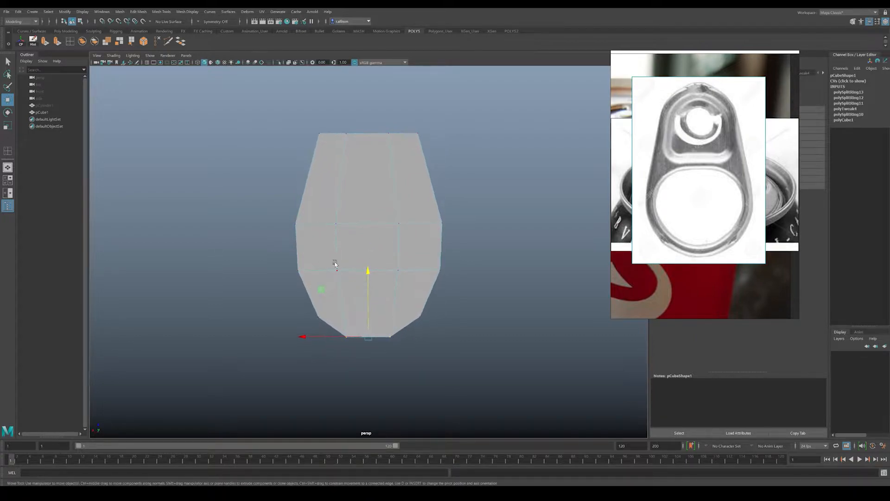
pyautogui.moveTo(404, 280); pyautogui.dragTo(405, 280)
pyautogui.moveTo(369, 238); pyautogui.dragTo(339, 190)
# - Insert a crosswise edge loop close to the plate's far end, ready for scaling
pyautogui.click(69, 42)
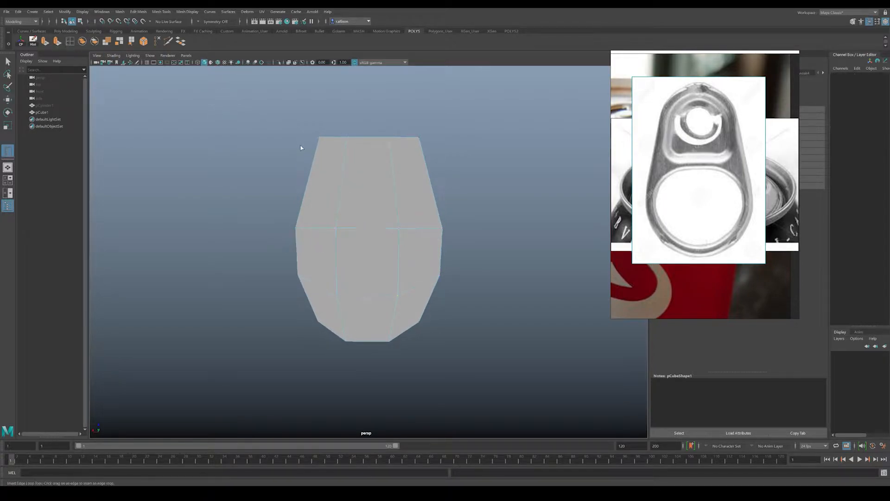
pyautogui.moveTo(316, 152); pyautogui.dragTo(318, 160)
pyautogui.press('r')
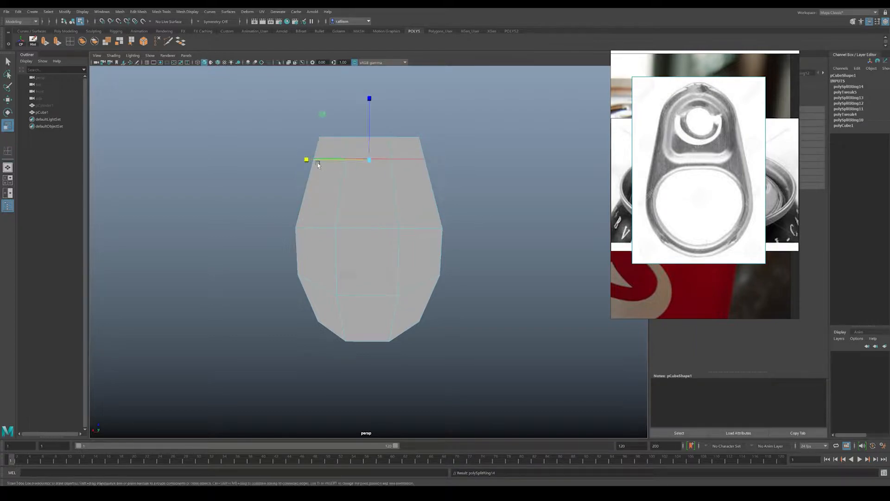
# - Round the plate's far end by narrowing its end vertices and moving the middle ones outward, and return to object mode
pyautogui.rightClick(341, 147)
pyautogui.doubleClick(371, 138)
pyautogui.keyDown('alt'); pyautogui.moveTo(389, 161); pyautogui.dragTo(390, 183); pyautogui.keyUp('alt')
pyautogui.keyDown('alt'); pyautogui.moveTo(354, 240); pyautogui.dragTo(358, 221); pyautogui.keyUp('alt')
pyautogui.moveTo(307, 148); pyautogui.dragTo(325, 153)
pyautogui.press('w')
pyautogui.moveTo(366, 132); pyautogui.dragTo(370, 110)
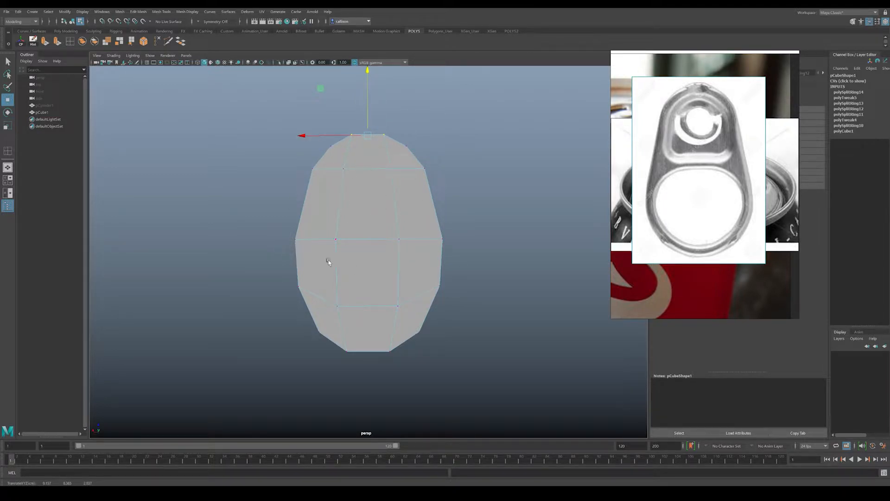
pyautogui.keyDown('alt'); pyautogui.moveTo(354, 234); pyautogui.dragTo(380, 205); pyautogui.keyUp('alt')
pyautogui.press('F8')
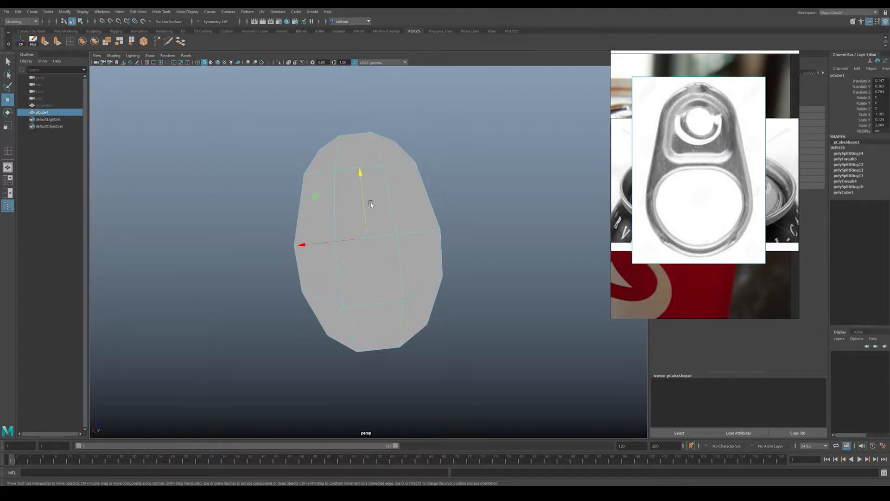
# - Insert a crosswise edge loop just beyond the plate's centre toward the far end and scale it slightly wider
pyautogui.moveTo(358, 213); pyautogui.dragTo(354, 231, button='right')
pyautogui.click(361, 186)
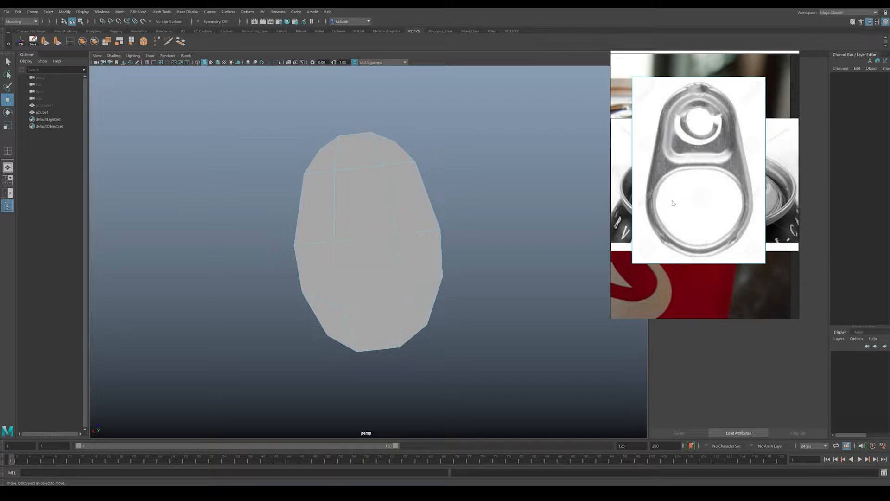
pyautogui.keyDown('alt'); pyautogui.moveTo(248, 286); pyautogui.dragTo(336, 242); pyautogui.keyUp('alt')
pyautogui.click(71, 42)
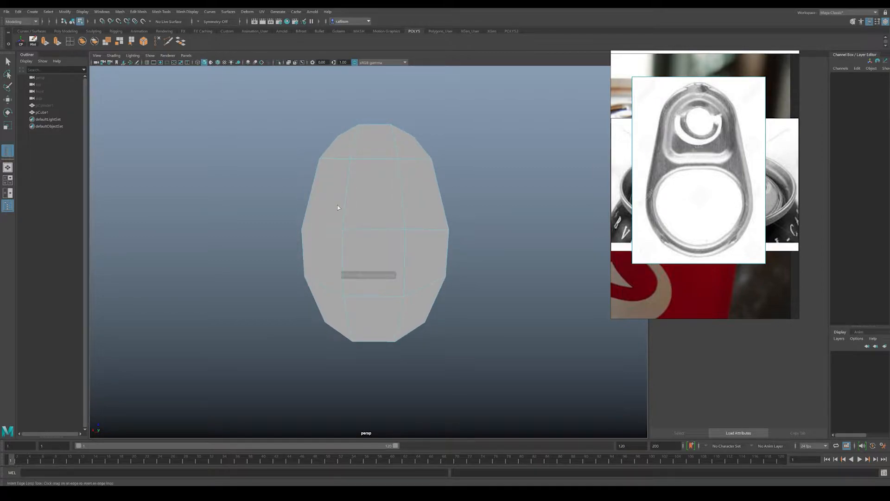
pyautogui.moveTo(346, 211); pyautogui.dragTo(309, 204)
pyautogui.press('r')
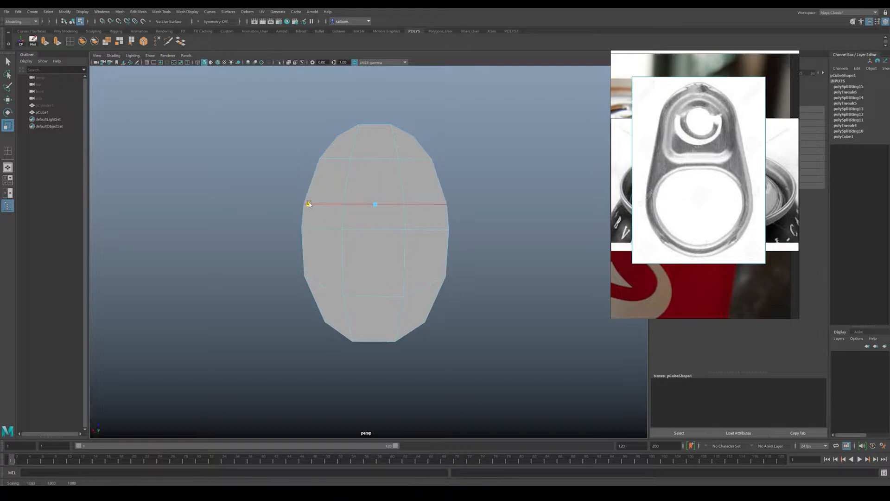
pyautogui.moveTo(362, 196); pyautogui.dragTo(364, 180, button='right')
pyautogui.click(365, 180)
# - Select the plate's side and bottom faces in the side view and delete them, keeping only the top surface
pyautogui.keyDown('alt'); pyautogui.moveTo(343, 184); pyautogui.dragTo(377, 162); pyautogui.keyUp('alt')
pyautogui.keyDown('alt'); pyautogui.moveTo(378, 162); pyautogui.dragTo(346, 232, button='middle'); pyautogui.keyUp('alt')
pyautogui.keyDown('alt'); pyautogui.moveTo(346, 233); pyautogui.dragTo(483, 288, button='right'); pyautogui.keyUp('alt')
pyautogui.keyDown('alt'); pyautogui.moveTo(483, 288); pyautogui.dragTo(384, 287); pyautogui.keyUp('alt')
pyautogui.moveTo(351, 183); pyautogui.dragTo(369, 191, button='right')
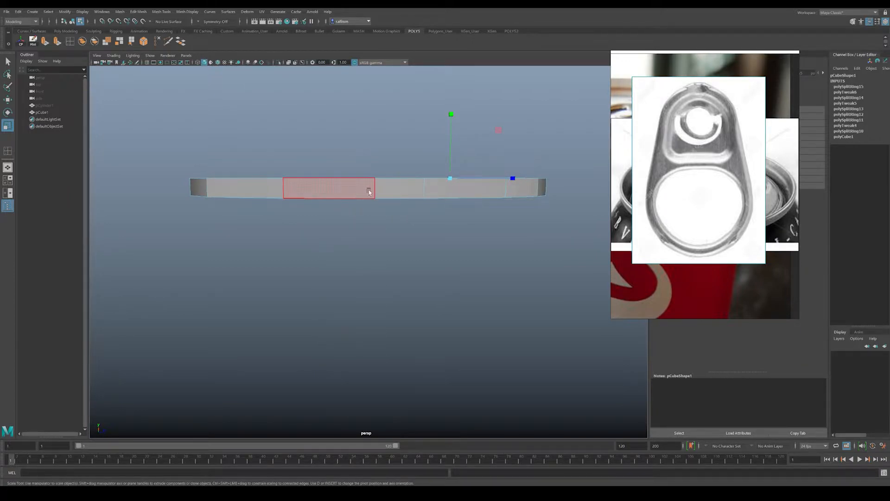
pyautogui.press('space')
pyautogui.keyDown('alt'); pyautogui.moveTo(494, 306); pyautogui.dragTo(523, 383, button='middle'); pyautogui.keyUp('alt')
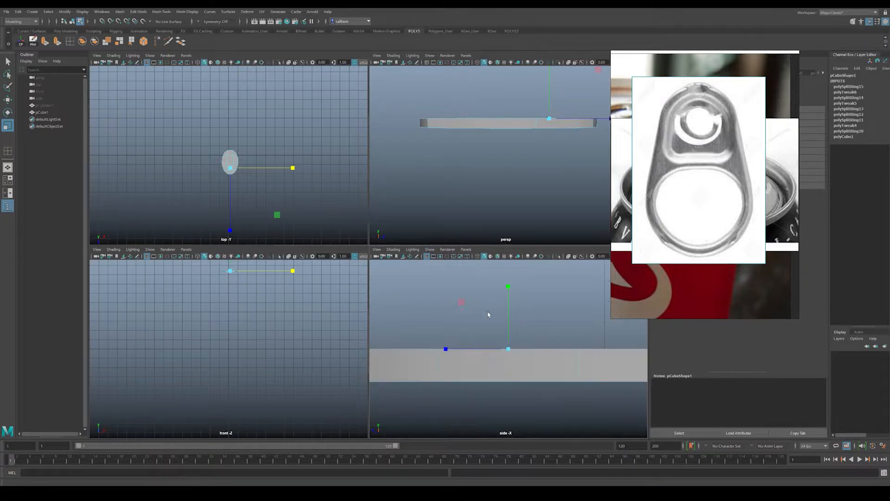
pyautogui.keyDown('alt'); pyautogui.moveTo(524, 359); pyautogui.dragTo(628, 415, button='right'); pyautogui.keyUp('alt')
pyautogui.keyDown('alt'); pyautogui.moveTo(601, 401); pyautogui.dragTo(546, 402, button='middle'); pyautogui.keyUp('alt')
pyautogui.moveTo(620, 373); pyautogui.dragTo(384, 352)
pyautogui.keyDown('alt'); pyautogui.moveTo(471, 201); pyautogui.dragTo(401, 235); pyautogui.keyUp('alt')
pyautogui.press('Delete')
pyautogui.press('space')
pyautogui.click(307, 243)
pyautogui.keyDown('alt'); pyautogui.moveTo(306, 242); pyautogui.dragTo(443, 211); pyautogui.keyUp('alt')
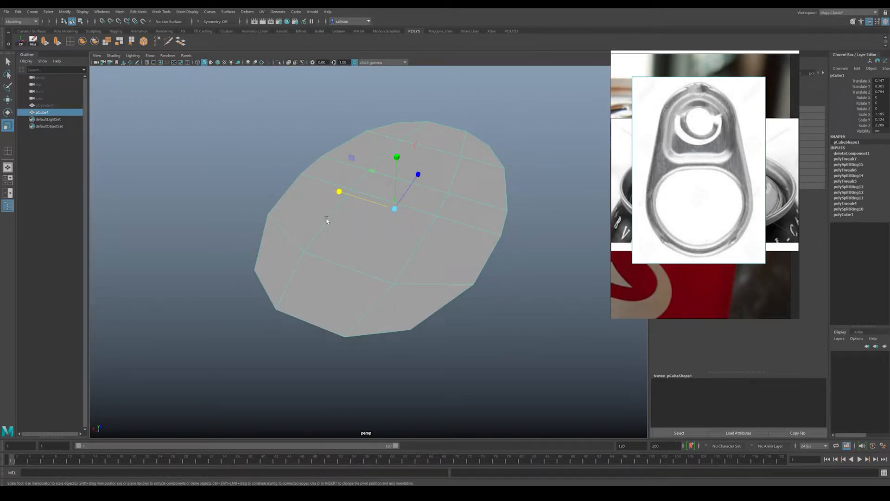
# - Extrude the central face near the surface's far end inward and delete it to cut the small opening, and return to object mode
pyautogui.keyDown('alt'); pyautogui.moveTo(380, 262); pyautogui.dragTo(422, 234); pyautogui.keyUp('alt')
pyautogui.moveTo(407, 225); pyautogui.dragTo(411, 241, button='right')
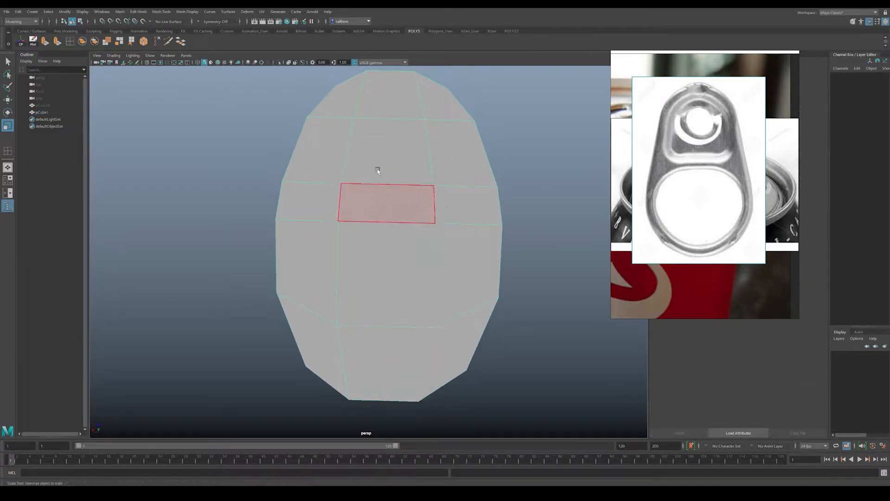
pyautogui.click(385, 177)
pyautogui.keyDown('alt'); pyautogui.moveTo(387, 191); pyautogui.dragTo(382, 172); pyautogui.keyUp('alt')
pyautogui.keyDown('alt'); pyautogui.moveTo(382, 171); pyautogui.dragTo(355, 233, button='middle'); pyautogui.keyUp('alt')
pyautogui.keyDown('alt'); pyautogui.moveTo(354, 233); pyautogui.dragTo(449, 253, button='right'); pyautogui.keyUp('alt')
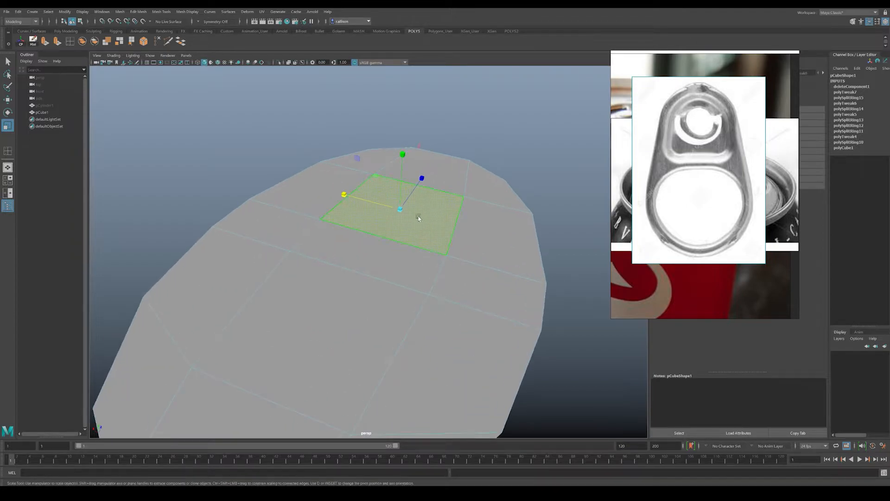
pyautogui.click(45, 41)
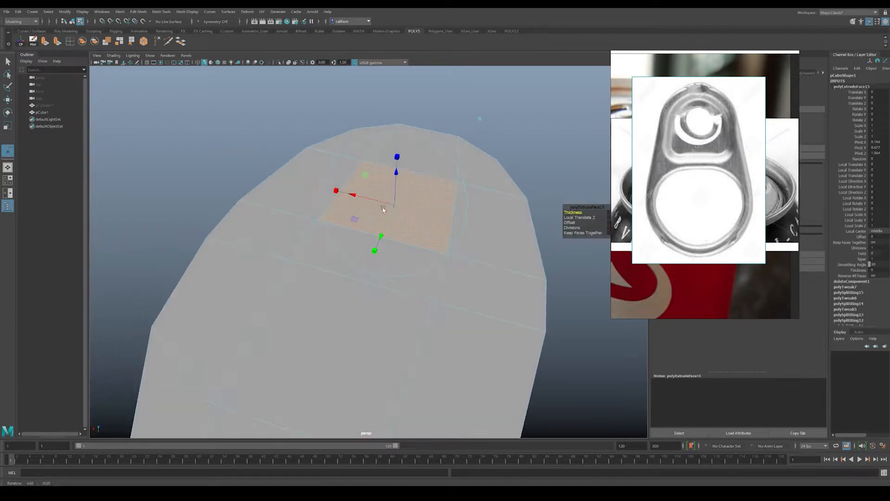
pyautogui.moveTo(387, 206); pyautogui.dragTo(361, 192)
pyautogui.press('Delete')
pyautogui.keyDown('alt'); pyautogui.moveTo(369, 249); pyautogui.dragTo(413, 259); pyautogui.keyUp('alt')
pyautogui.moveTo(433, 254); pyautogui.dragTo(469, 246, button='right')
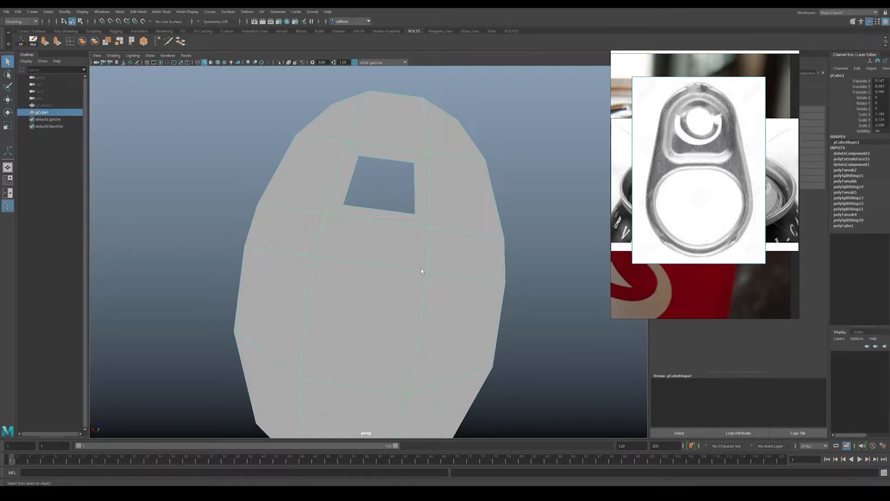
# - Preview the ring pull with smooth mesh display and return to the unsmoothed display
pyautogui.press('3')
pyautogui.click(526, 237)
pyautogui.moveTo(423, 233)
pyautogui.keyDown('alt'); pyautogui.mouseDown()
pyautogui.moveTo(420, 219)
pyautogui.moveTo(423, 228)
pyautogui.mouseUp(); pyautogui.keyUp('alt')
pyautogui.click(408, 246)
pyautogui.press('1')
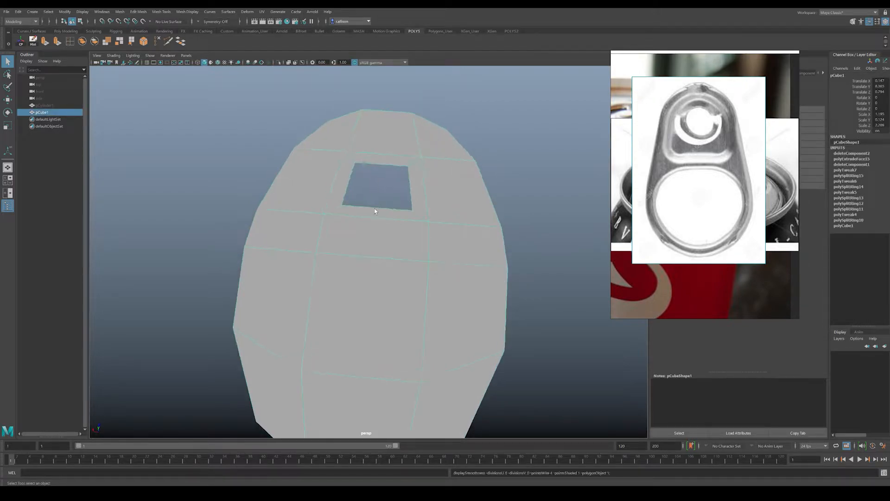
# - Scale the vertices around the small opening and the inner ones of the adjoining row outward to widen that area
pyautogui.keyDown('alt'); pyautogui.moveTo(372, 250); pyautogui.dragTo(368, 227); pyautogui.keyUp('alt')
pyautogui.moveTo(367, 226); pyautogui.dragTo(324, 230, button='right')
pyautogui.moveTo(324, 230)
pyautogui.keyDown('alt'); pyautogui.mouseDown()
pyautogui.moveTo(335, 227)
pyautogui.moveTo(326, 227)
pyautogui.mouseUp(); pyautogui.keyUp('alt')
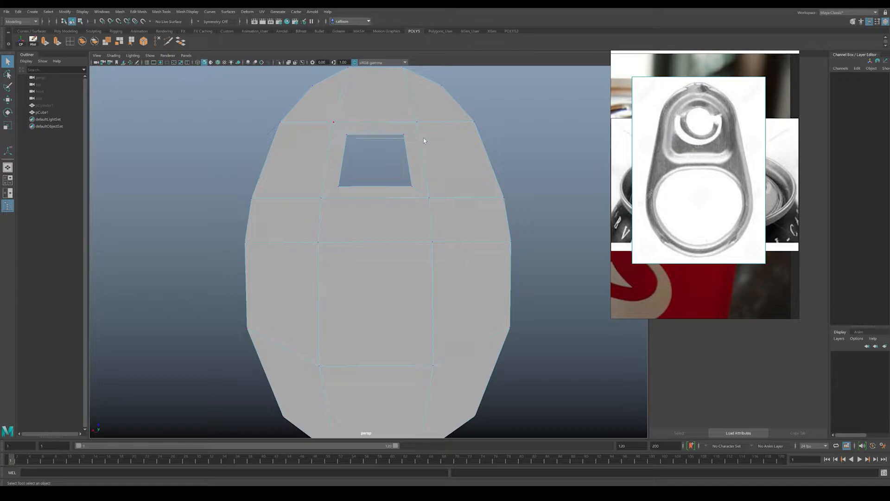
pyautogui.click(370, 126)
pyautogui.press('r')
pyautogui.moveTo(314, 128); pyautogui.dragTo(445, 226)
pyautogui.moveTo(312, 192); pyautogui.dragTo(305, 191)
pyautogui.moveTo(312, 233)
pyautogui.mouseDown()
pyautogui.moveTo(493, 266)
pyautogui.moveTo(301, 242)
pyautogui.mouseUp()
# - Scale the inner vertices of the ring pull's middle row outward, close to its side edges
pyautogui.press('w')
pyautogui.moveTo(350, 262)
pyautogui.keyDown('alt'); pyautogui.mouseDown()
pyautogui.moveTo(338, 219)
pyautogui.moveTo(336, 261)
pyautogui.mouseUp(); pyautogui.keyUp('alt')
pyautogui.moveTo(273, 191); pyautogui.dragTo(493, 233)
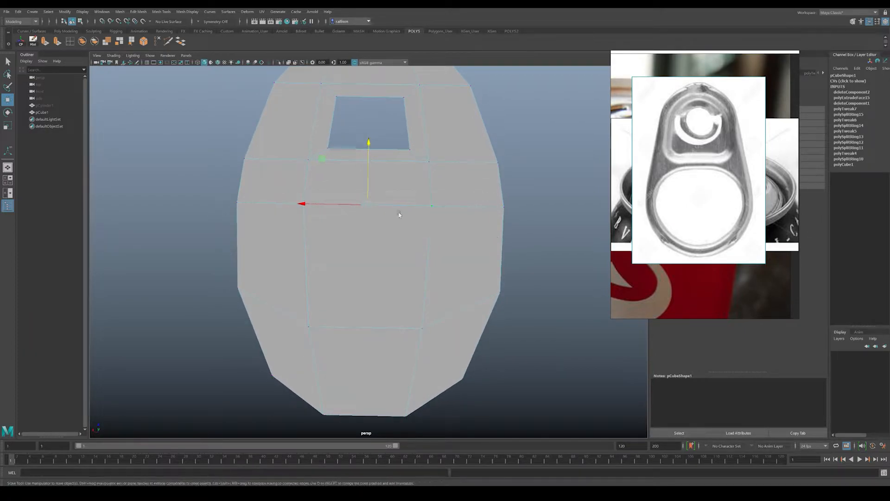
pyautogui.press('r')
pyautogui.moveTo(306, 206); pyautogui.dragTo(269, 202)
# - Scale the inner vertices of the ring pull's lower row outward and move them up level with the adjacent side corners
pyautogui.moveTo(298, 309); pyautogui.dragTo(417, 343)
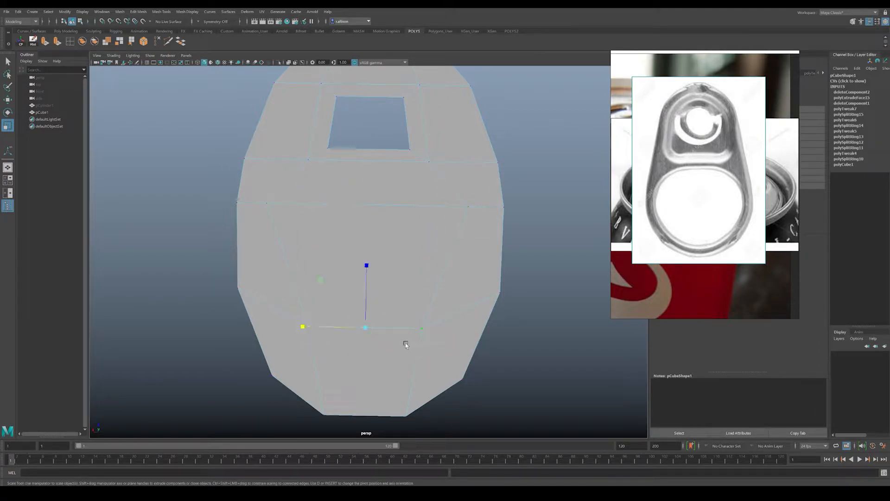
pyautogui.moveTo(304, 328); pyautogui.dragTo(268, 324)
pyautogui.press('w')
pyautogui.moveTo(366, 295); pyautogui.dragTo(365, 258)
pyautogui.press('r')
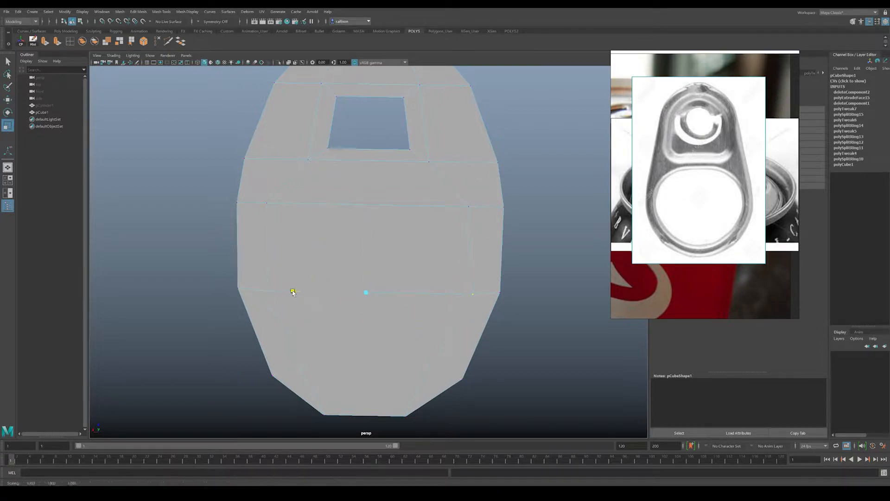
pyautogui.keyDown('alt'); pyautogui.moveTo(399, 313); pyautogui.dragTo(267, 295); pyautogui.keyUp('alt')
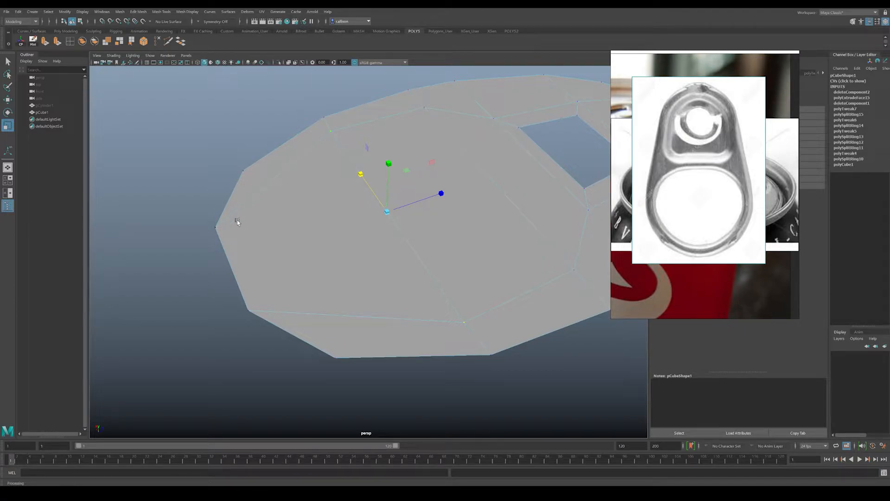
# - Cut new edges across the lower end with Multi-Cut to outline a narrow rim around the large opening area
pyautogui.keyDown('alt'); pyautogui.moveTo(359, 323); pyautogui.dragTo(326, 316); pyautogui.keyUp('alt')
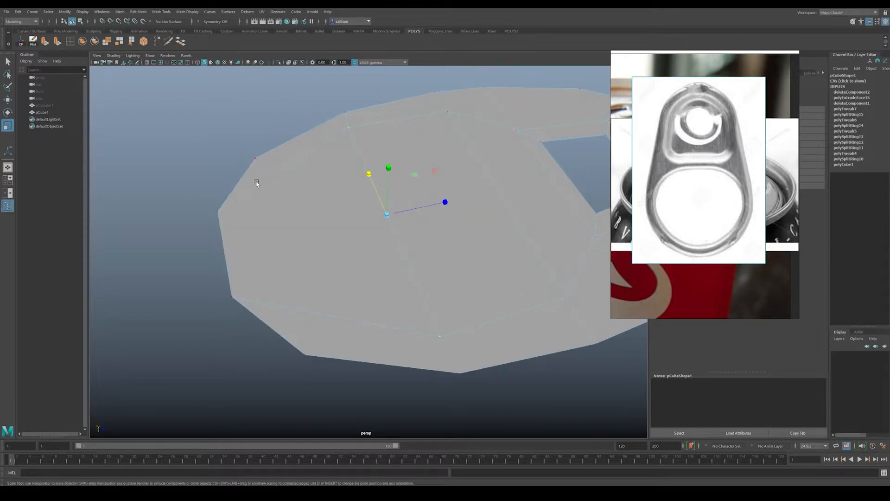
pyautogui.moveTo(262, 245)
pyautogui.keyDown('alt'); pyautogui.mouseDown()
pyautogui.moveTo(291, 282)
pyautogui.moveTo(261, 260)
pyautogui.mouseUp(); pyautogui.keyUp('alt')
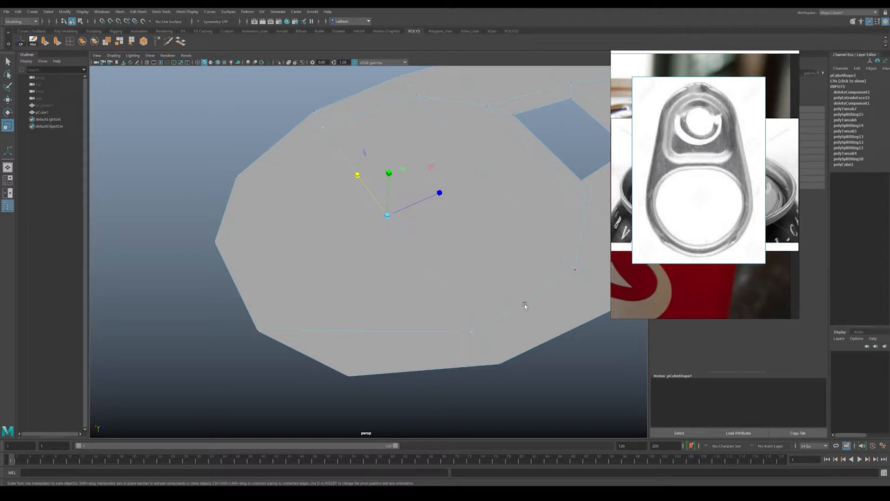
pyautogui.keyDown('alt'); pyautogui.moveTo(339, 328); pyautogui.dragTo(341, 329); pyautogui.keyUp('alt')
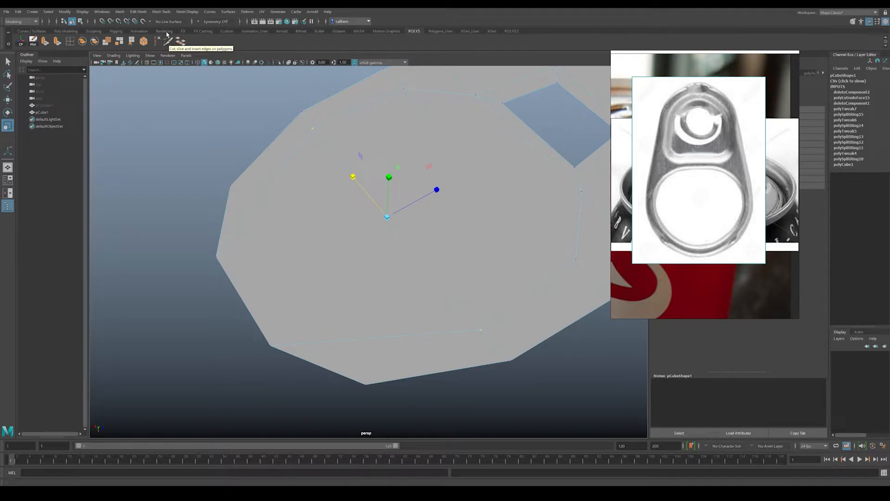
pyautogui.click(162, 12)
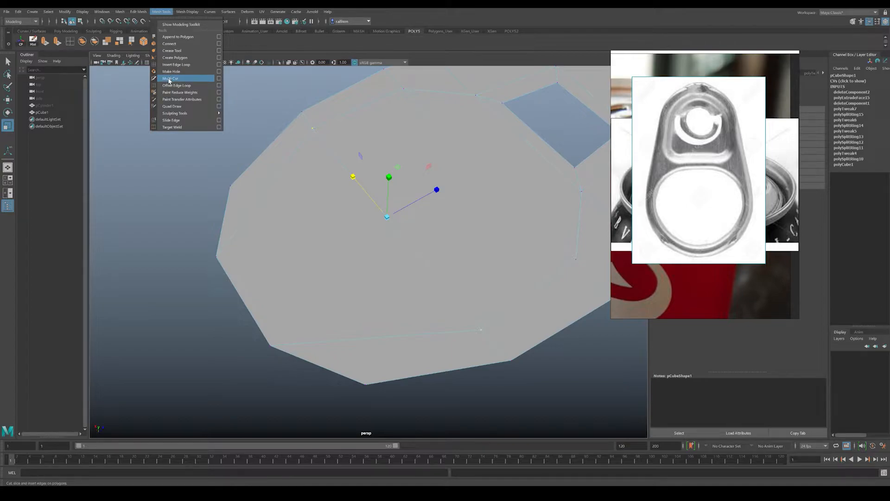
pyautogui.click(169, 80)
pyautogui.keyDown('alt'); pyautogui.moveTo(411, 276); pyautogui.dragTo(357, 334); pyautogui.keyUp('alt')
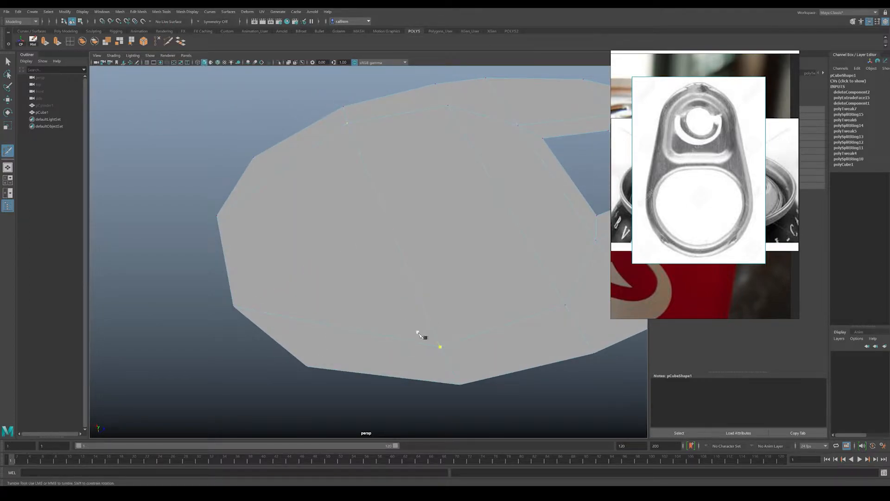
pyautogui.click(442, 347)
pyautogui.click(277, 314)
pyautogui.click(251, 191)
pyautogui.keyDown('alt'); pyautogui.moveTo(316, 265); pyautogui.dragTo(346, 258); pyautogui.keyUp('alt')
pyautogui.press('w')
pyautogui.click(228, 287)
pyautogui.keyDown('shift'); pyautogui.click(215, 220); pyautogui.keyUp('shift')
pyautogui.keyDown('shift'); pyautogui.click(281, 352); pyautogui.keyUp('shift')
pyautogui.keyDown('shift'); pyautogui.click(344, 355); pyautogui.keyUp('shift')
pyautogui.keyDown('shift'); pyautogui.click(411, 345); pyautogui.keyUp('shift')
pyautogui.keyDown('shift'); pyautogui.click(442, 301); pyautogui.keyUp('shift')
pyautogui.keyDown('shift'); pyautogui.click(459, 196); pyautogui.keyUp('shift')
pyautogui.keyDown('shift'); pyautogui.click(218, 129); pyautogui.keyUp('shift')
pyautogui.keyDown('shift'); pyautogui.click(436, 113); pyautogui.keyUp('shift')
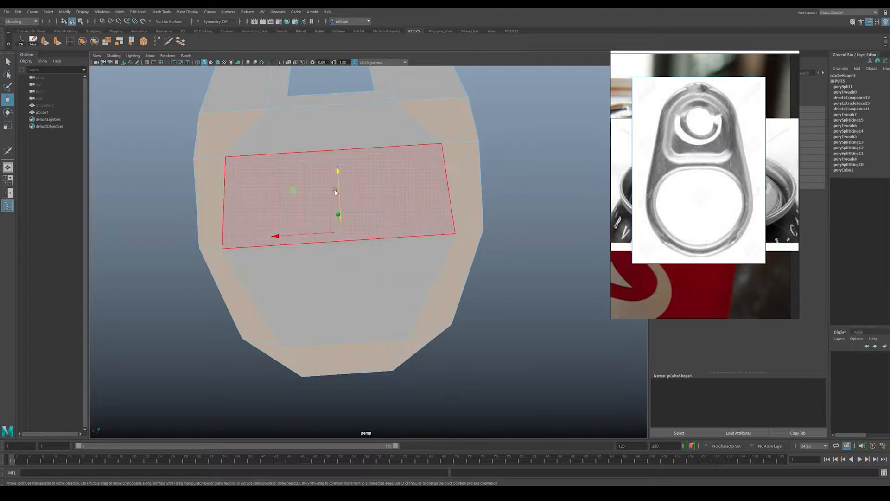
# - Delete the inner faces enclosed by the rim to cut the large opening, and return to object mode
pyautogui.keyDown('alt'); pyautogui.moveTo(394, 241); pyautogui.dragTo(312, 265); pyautogui.keyUp('alt')
pyautogui.keyDown('alt'); pyautogui.moveTo(383, 205); pyautogui.dragTo(313, 239); pyautogui.keyUp('alt')
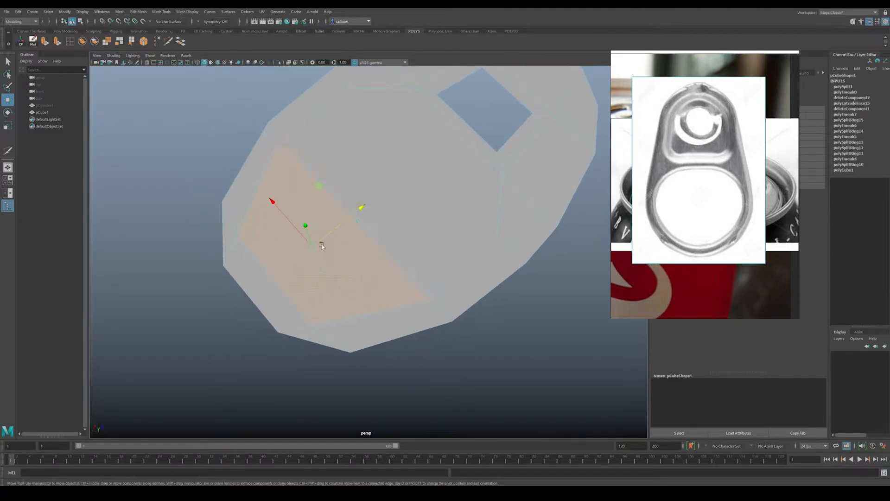
pyautogui.keyDown('shift'); pyautogui.click(369, 146); pyautogui.keyUp('shift')
pyautogui.keyDown('shift'); pyautogui.click(403, 135); pyautogui.keyUp('shift')
pyautogui.keyDown('alt'); pyautogui.moveTo(399, 143); pyautogui.dragTo(348, 253); pyautogui.keyUp('alt')
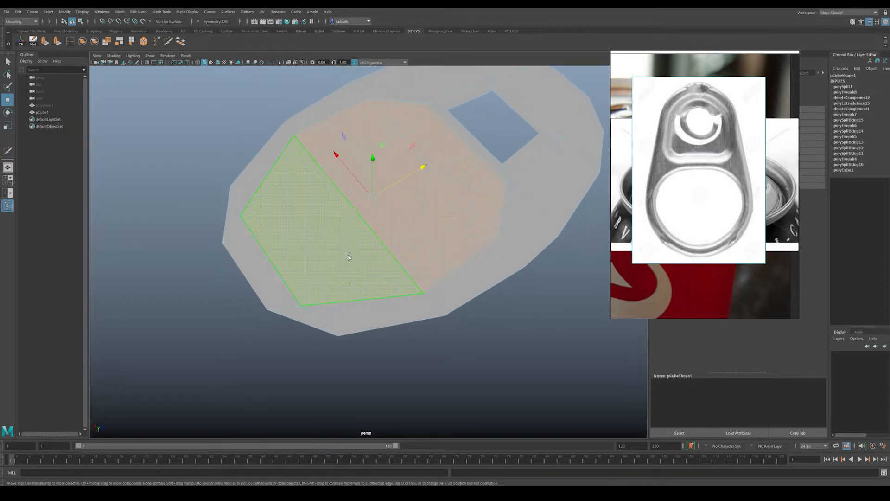
pyautogui.keyDown('shift'); pyautogui.click(346, 255); pyautogui.keyUp('shift')
pyautogui.keyDown('alt'); pyautogui.moveTo(511, 183); pyautogui.dragTo(408, 182); pyautogui.keyUp('alt')
pyautogui.keyDown('shift'); pyautogui.click(260, 200); pyautogui.keyUp('shift')
pyautogui.keyDown('alt'); pyautogui.moveTo(297, 214); pyautogui.dragTo(309, 222); pyautogui.keyUp('alt')
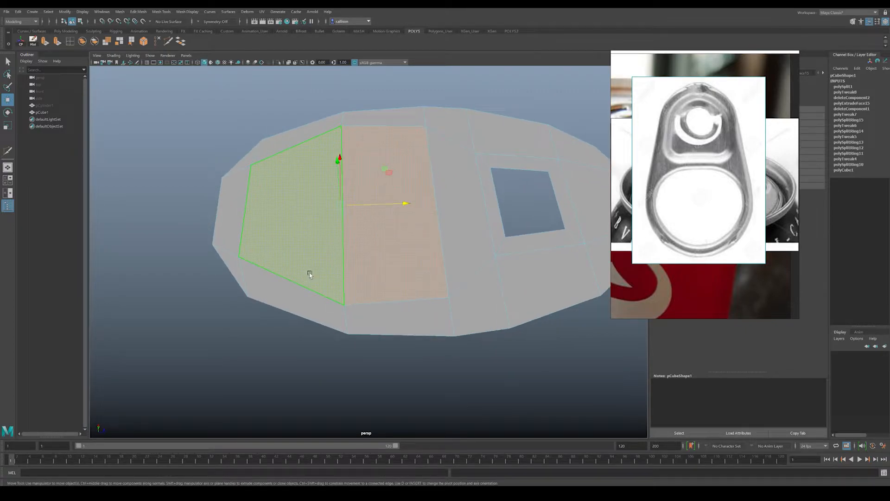
pyautogui.press('Delete')
pyautogui.keyDown('alt'); pyautogui.moveTo(304, 261); pyautogui.dragTo(382, 276); pyautogui.keyUp('alt')
pyautogui.moveTo(417, 175); pyautogui.dragTo(432, 163, button='right')
# - Inspect both openings of the ring pull in smooth mesh display, and switch back to the unsmoothed display
pyautogui.press('3')
pyautogui.click(552, 204)
pyautogui.keyDown('alt'); pyautogui.moveTo(552, 205); pyautogui.dragTo(394, 199, button='right'); pyautogui.keyUp('alt')
pyautogui.keyDown('alt'); pyautogui.moveTo(371, 199); pyautogui.dragTo(386, 230); pyautogui.keyUp('alt')
pyautogui.click(432, 245)
pyautogui.keyDown('alt'); pyautogui.moveTo(432, 245); pyautogui.dragTo(475, 301, button='right'); pyautogui.keyUp('alt')
pyautogui.press('1')
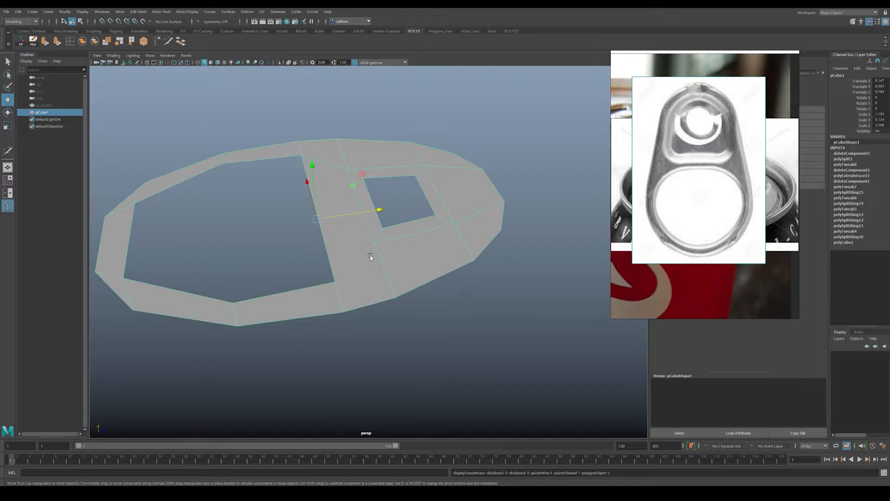
pyautogui.keyDown('alt'); pyautogui.moveTo(369, 259); pyautogui.dragTo(378, 255); pyautogui.keyUp('alt')
pyautogui.moveTo(378, 256); pyautogui.dragTo(413, 244, button='right')
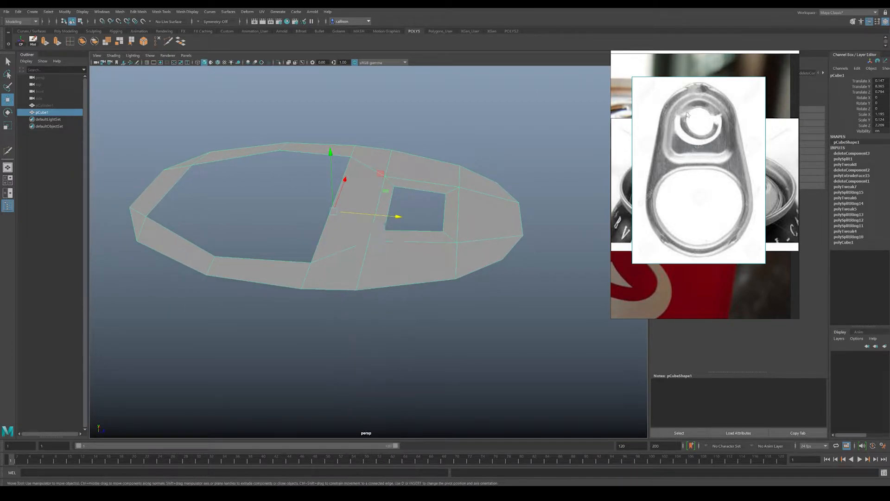
pyautogui.keyDown('alt'); pyautogui.moveTo(376, 261); pyautogui.dragTo(437, 264); pyautogui.keyUp('alt')
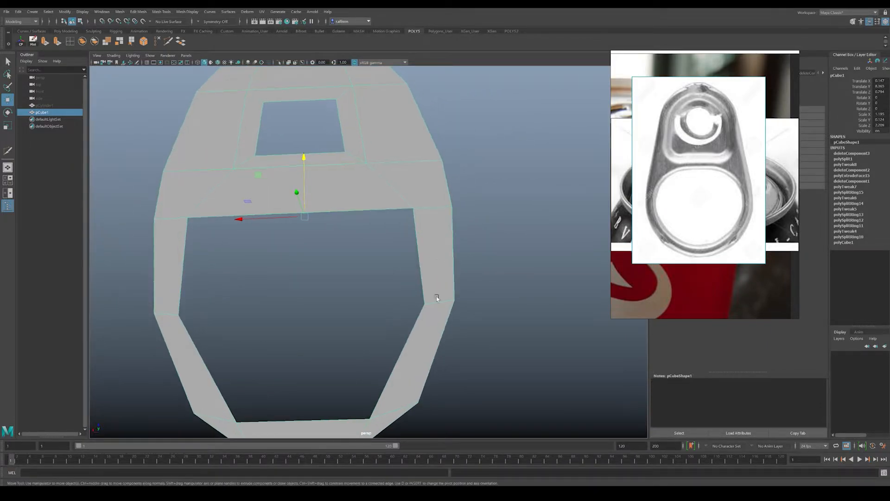
pyautogui.keyDown('alt'); pyautogui.moveTo(413, 333); pyautogui.dragTo(425, 302, button='middle'); pyautogui.keyUp('alt')
pyautogui.press('3')
pyautogui.click(486, 319)
pyautogui.click(449, 259)
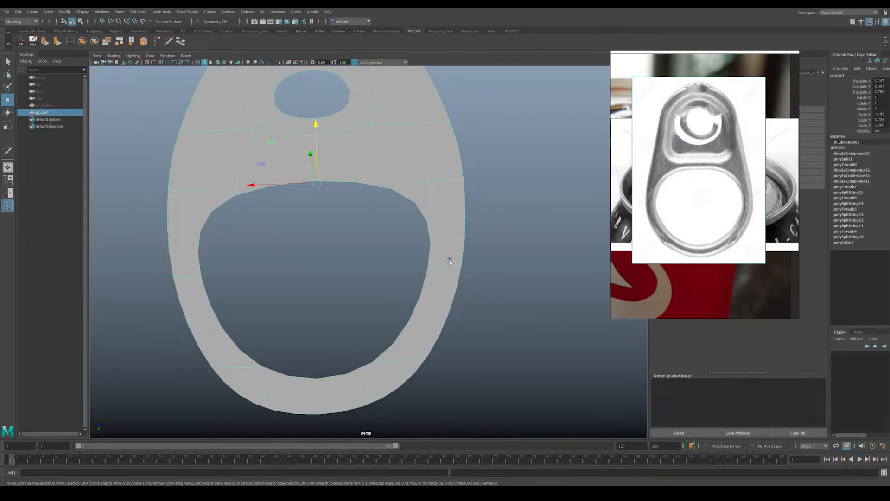
pyautogui.press('1')
# - Insert an edge loop across each slanted side of the rim around the large opening
pyautogui.click(70, 43)
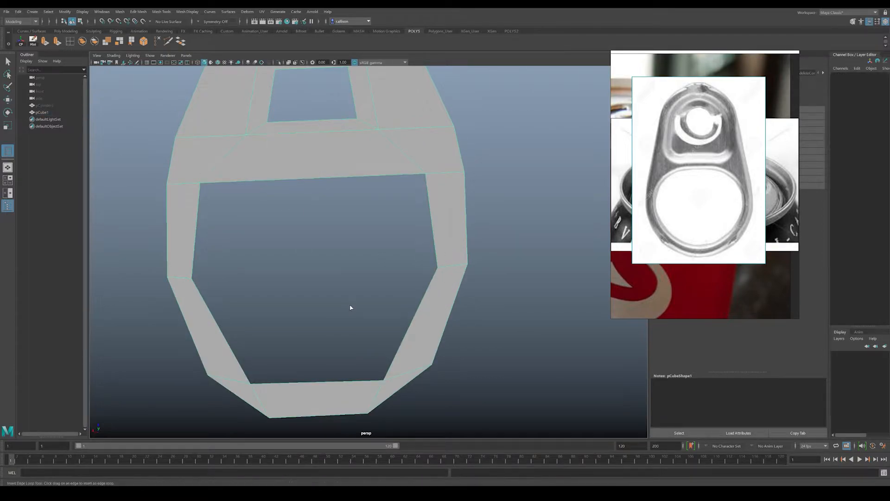
pyautogui.click(416, 316)
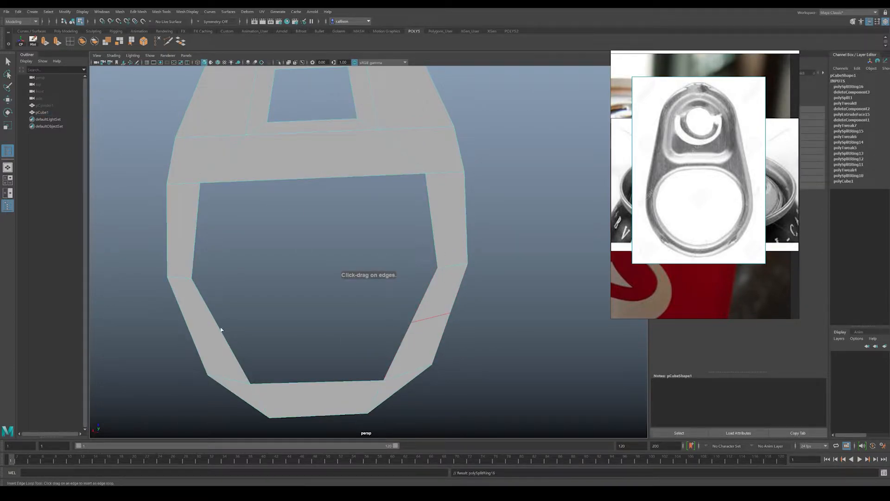
pyautogui.click(205, 326)
pyautogui.press('w')
# - Scale the vertices of the two new rim edge loops outward to round the large opening, and return to object mode
pyautogui.moveTo(190, 292); pyautogui.dragTo(153, 291, button='right')
pyautogui.moveTo(149, 304); pyautogui.dragTo(475, 343)
pyautogui.press('r')
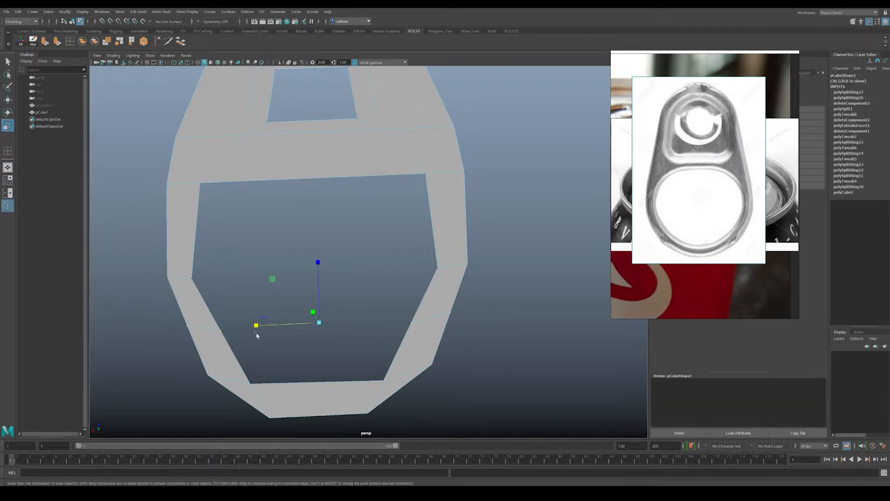
pyautogui.moveTo(255, 326)
pyautogui.keyDown('alt'); pyautogui.mouseDown()
pyautogui.moveTo(250, 280)
pyautogui.moveTo(259, 324)
pyautogui.moveTo(253, 310)
pyautogui.mouseUp(); pyautogui.keyUp('alt')
pyautogui.moveTo(445, 189); pyautogui.dragTo(450, 183, button='right')
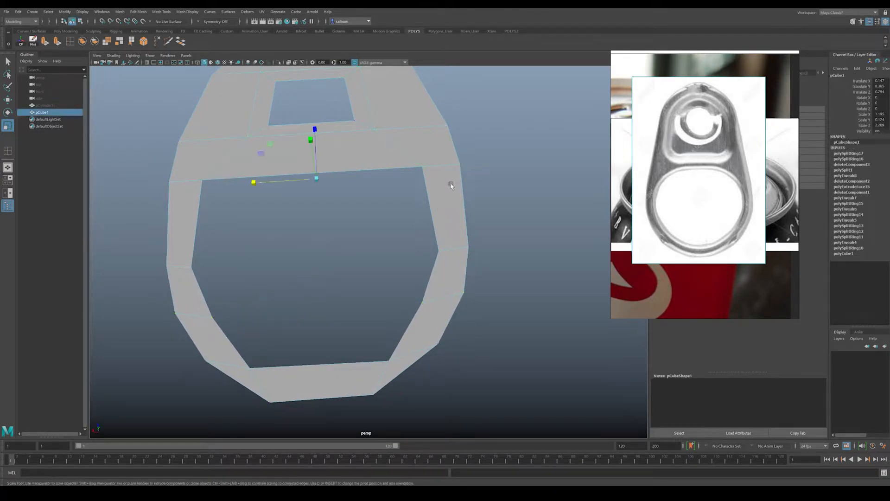
# - Check the rounded rim in smooth mesh display and return to the unsmoothed display
pyautogui.press('3')
pyautogui.click(571, 243)
pyautogui.keyDown('alt'); pyautogui.moveTo(572, 244); pyautogui.dragTo(370, 209, button='right'); pyautogui.keyUp('alt')
pyautogui.keyDown('alt'); pyautogui.moveTo(370, 209); pyautogui.dragTo(429, 211); pyautogui.keyUp('alt')
pyautogui.click(430, 213)
pyautogui.press('1')
pyautogui.moveTo(411, 245)
pyautogui.keyDown('alt'); pyautogui.mouseDown()
pyautogui.moveTo(394, 230)
pyautogui.moveTo(412, 199)
pyautogui.moveTo(398, 213)
pyautogui.moveTo(398, 233)
pyautogui.mouseUp(); pyautogui.keyUp('alt')
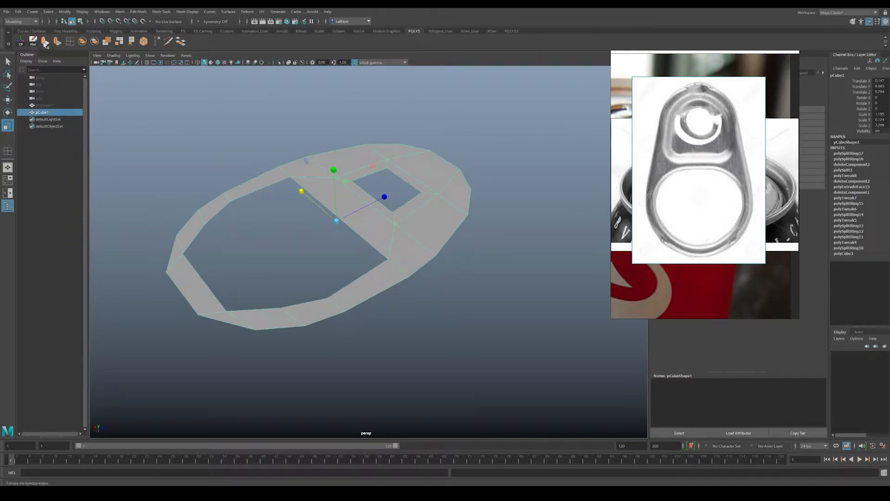
pyautogui.click(45, 42)
pyautogui.keyDown('alt'); pyautogui.moveTo(343, 215); pyautogui.dragTo(348, 179); pyautogui.keyUp('alt')
pyautogui.keyDown('alt'); pyautogui.moveTo(347, 179); pyautogui.dragTo(312, 207, button='middle'); pyautogui.keyUp('alt')
pyautogui.moveTo(313, 207)
pyautogui.keyDown('alt'); pyautogui.mouseDown()
pyautogui.moveTo(345, 230)
pyautogui.moveTo(311, 217)
pyautogui.mouseUp(); pyautogui.keyUp('alt')
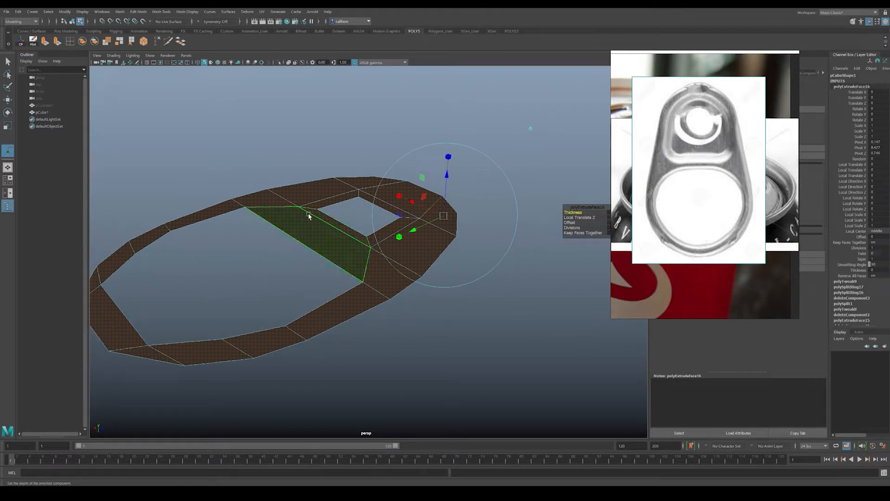
pyautogui.hotkey('ctrl', 'z')
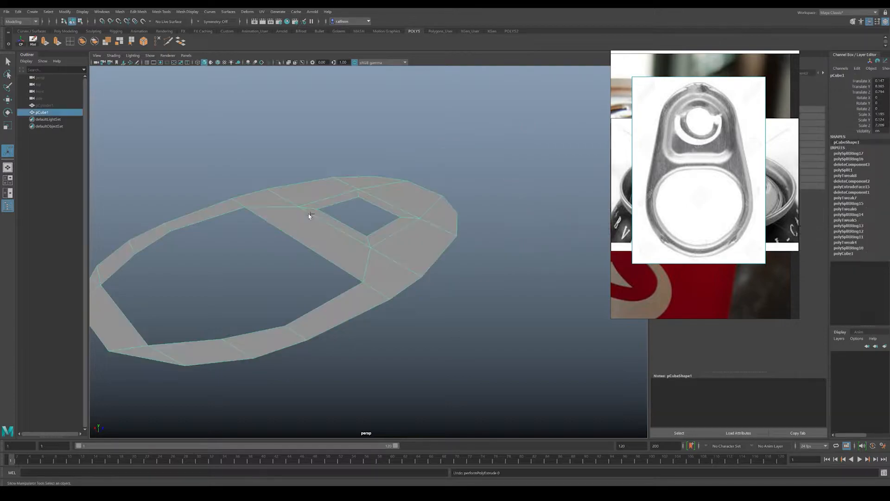
pyautogui.click(277, 272)
pyautogui.click(294, 231)
pyautogui.moveTo(327, 222); pyautogui.dragTo(324, 241, button='right')
pyautogui.click(309, 239)
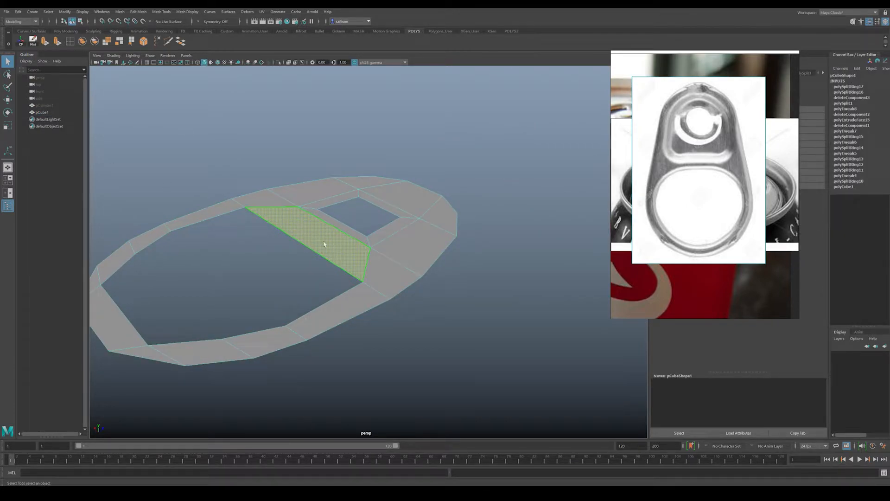
pyautogui.moveTo(273, 221); pyautogui.dragTo(284, 242, button='right')
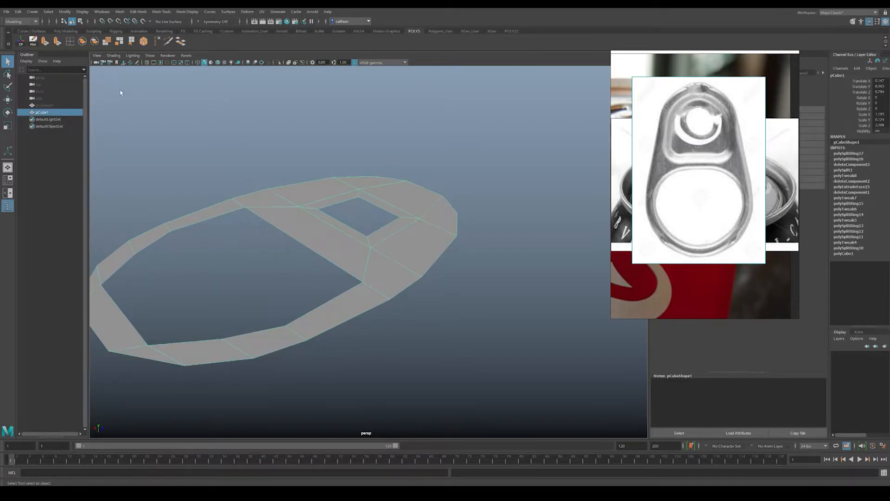
# - Extrude all faces of the ring pull to give it a slight thickness, and return to object mode
pyautogui.click(45, 42)
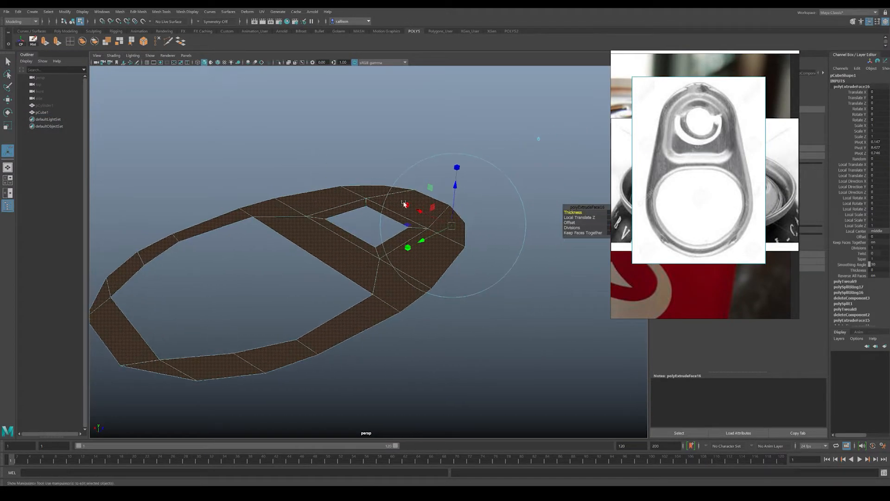
pyautogui.moveTo(438, 206); pyautogui.dragTo(437, 184)
pyautogui.keyDown('alt'); pyautogui.moveTo(356, 194); pyautogui.dragTo(342, 208); pyautogui.keyUp('alt')
pyautogui.moveTo(341, 208); pyautogui.dragTo(357, 197, button='right')
pyautogui.press('q')
# - Preview the thickened ring pull with smooth mesh display and return to the unsmoothed display
pyautogui.keyDown('alt'); pyautogui.moveTo(215, 223); pyautogui.dragTo(346, 224); pyautogui.keyUp('alt')
pyautogui.press('3')
pyautogui.click(348, 256)
pyautogui.keyDown('alt'); pyautogui.moveTo(349, 260); pyautogui.dragTo(362, 229); pyautogui.keyUp('alt')
pyautogui.click(380, 241)
pyautogui.press('1')
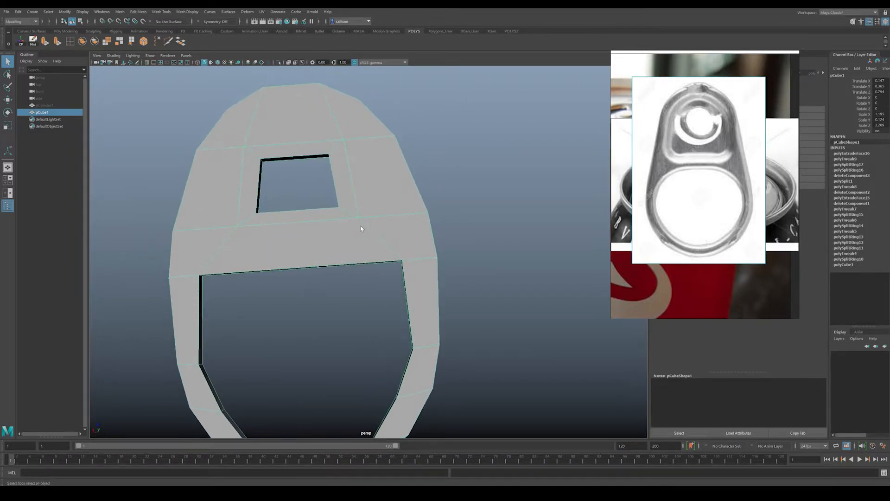
# - Insert centre edge loops through the bands above and below the small opening
pyautogui.click(69, 41)
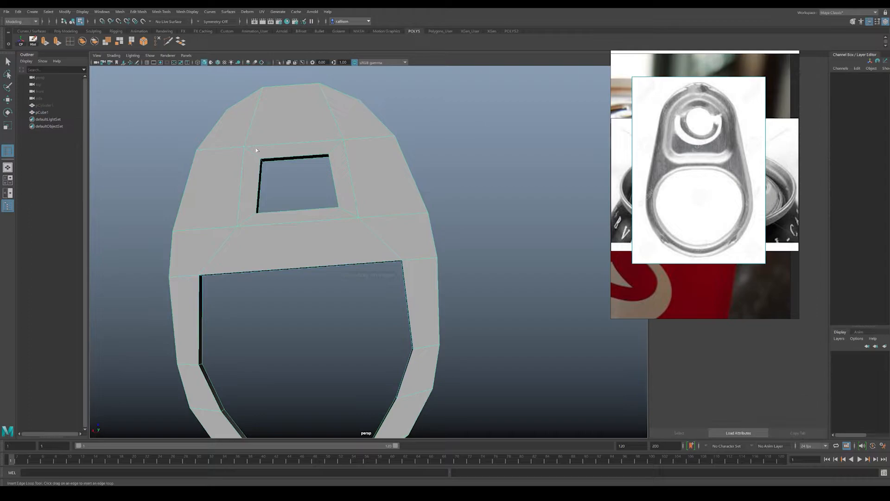
pyautogui.click(291, 144)
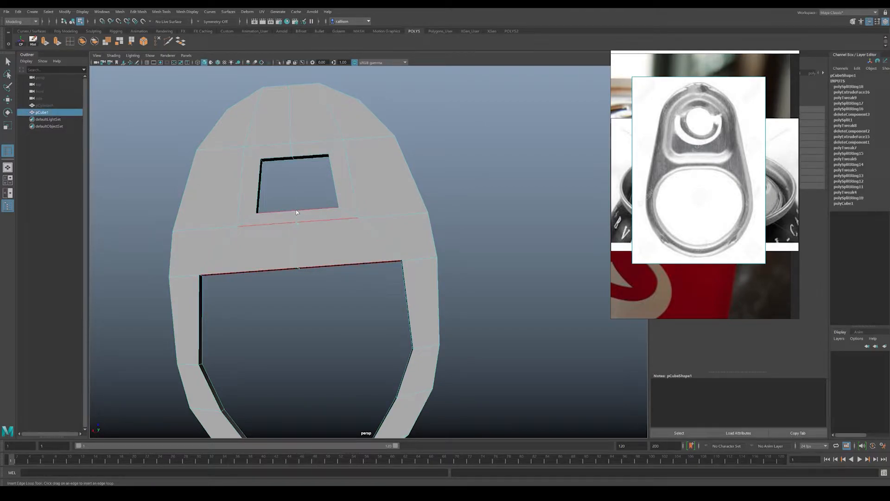
pyautogui.click(296, 210)
pyautogui.press('w')
# - Move the centre vertices on the small opening's upper and lower edges outward to make the opening rounder
pyautogui.moveTo(324, 231); pyautogui.dragTo(297, 232, button='right')
pyautogui.moveTo(283, 200)
pyautogui.mouseDown()
pyautogui.moveTo(307, 233)
pyautogui.moveTo(298, 205)
pyautogui.mouseUp()
pyautogui.click(292, 157)
pyautogui.moveTo(291, 134); pyautogui.dragTo(287, 120)
pyautogui.keyDown('alt'); pyautogui.moveTo(306, 149); pyautogui.dragTo(321, 189); pyautogui.keyUp('alt')
pyautogui.keyDown('alt'); pyautogui.moveTo(321, 189); pyautogui.dragTo(319, 153, button='middle'); pyautogui.keyUp('alt')
pyautogui.keyDown('alt'); pyautogui.moveTo(319, 153); pyautogui.dragTo(368, 207); pyautogui.keyUp('alt')
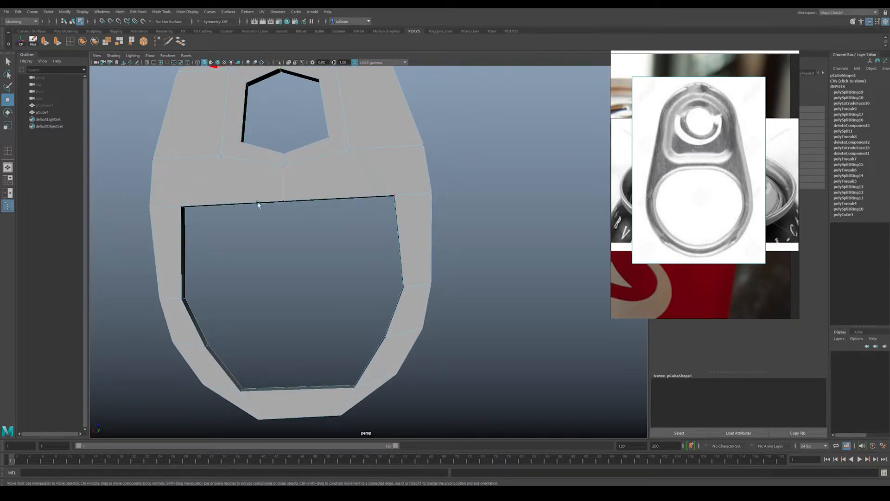
# - Insert an edge loop across each side of the rim just below the large opening's straight edge
pyautogui.click(70, 42)
pyautogui.moveTo(184, 239); pyautogui.dragTo(183, 238)
pyautogui.click(399, 227)
pyautogui.press('w')
# - Scale the corner vertices of the large opening's straight edge closer together so the opening tapers into a rounder shape
pyautogui.moveTo(411, 195); pyautogui.dragTo(378, 180, button='right')
pyautogui.moveTo(379, 180); pyautogui.dragTo(406, 208)
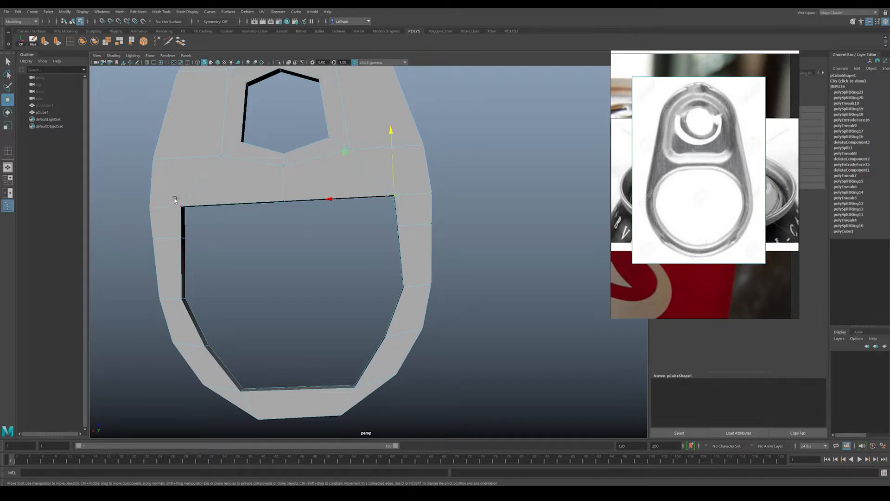
pyautogui.press('r')
pyautogui.click(224, 241)
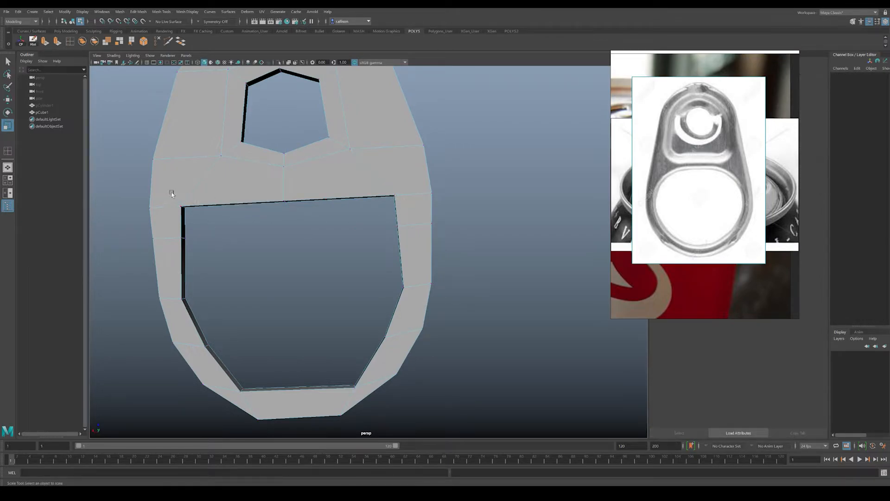
pyautogui.moveTo(170, 193); pyautogui.dragTo(251, 199)
pyautogui.keyDown('alt'); pyautogui.moveTo(389, 204); pyautogui.dragTo(384, 187); pyautogui.keyUp('alt')
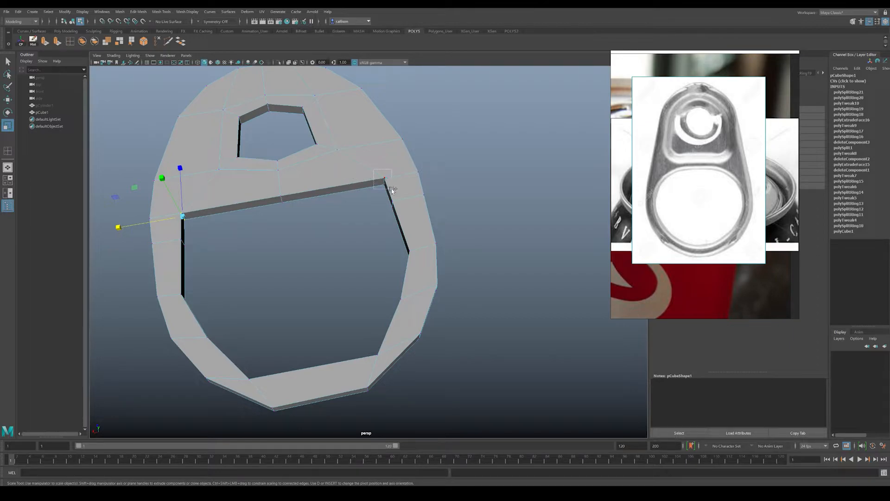
pyautogui.keyDown('shift'); pyautogui.moveTo(392, 189); pyautogui.dragTo(392, 190); pyautogui.keyUp('shift')
pyautogui.keyDown('alt'); pyautogui.moveTo(329, 213); pyautogui.dragTo(281, 219); pyautogui.keyUp('alt')
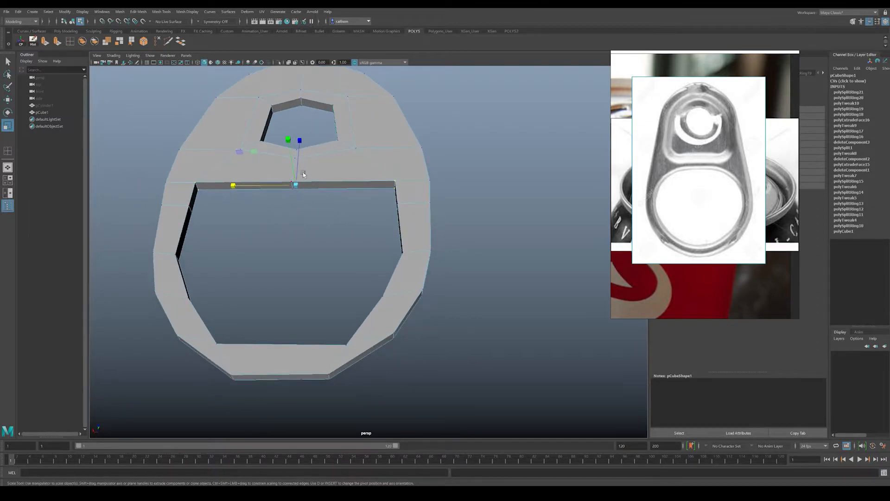
pyautogui.keyDown('alt'); pyautogui.moveTo(310, 184); pyautogui.dragTo(290, 177); pyautogui.keyUp('alt')
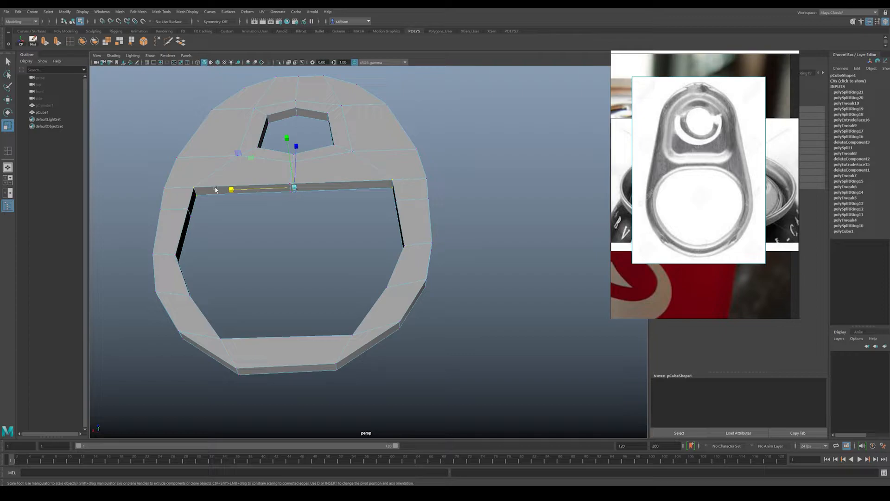
pyautogui.keyDown('alt'); pyautogui.moveTo(300, 195); pyautogui.dragTo(291, 220); pyautogui.keyUp('alt')
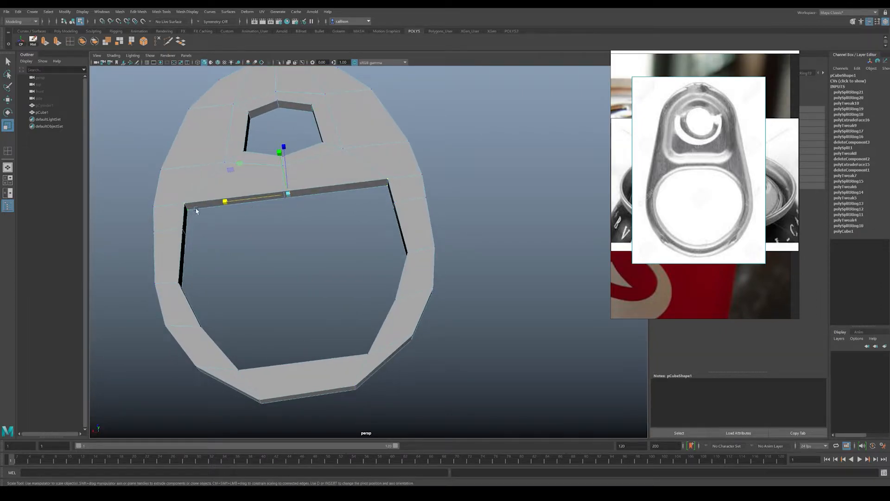
pyautogui.keyDown('alt'); pyautogui.moveTo(233, 225); pyautogui.dragTo(291, 211); pyautogui.keyUp('alt')
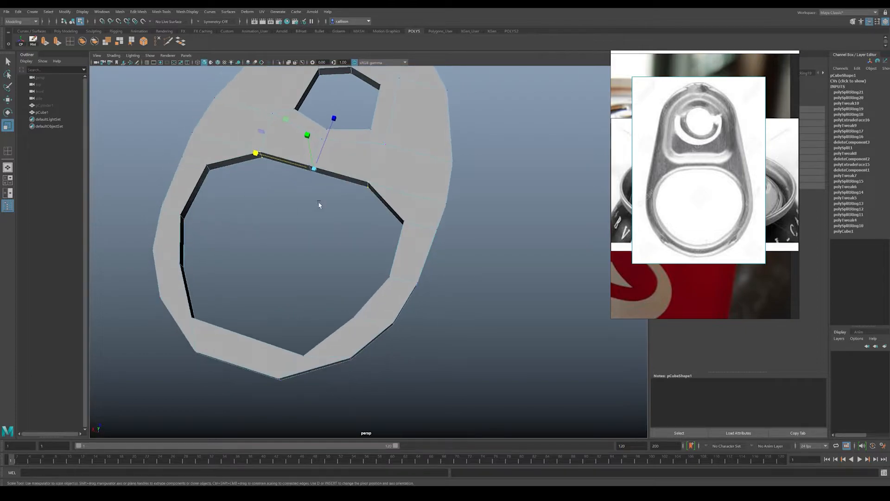
# - Preview the ring pull's rounder large opening with smooth mesh display and return to the unsmoothed display
pyautogui.press('F8')
pyautogui.click(393, 166)
pyautogui.click(394, 166)
pyautogui.keyDown('alt'); pyautogui.moveTo(309, 242); pyautogui.dragTo(294, 193); pyautogui.keyUp('alt')
pyautogui.keyDown('alt'); pyautogui.moveTo(295, 192); pyautogui.dragTo(246, 323, button='right'); pyautogui.keyUp('alt')
pyautogui.keyDown('alt'); pyautogui.moveTo(246, 323); pyautogui.dragTo(254, 320); pyautogui.keyUp('alt')
pyautogui.press('3')
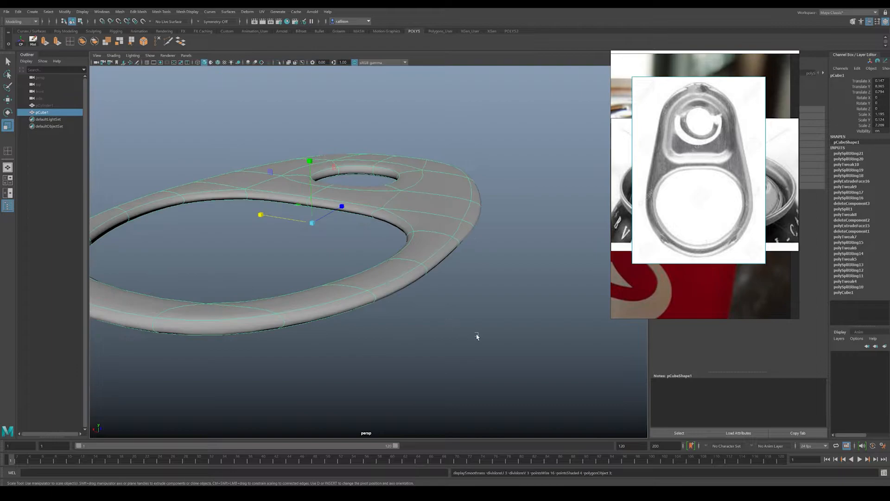
pyautogui.click(476, 334)
pyautogui.keyDown('alt'); pyautogui.moveTo(445, 277); pyautogui.dragTo(441, 234); pyautogui.keyUp('alt')
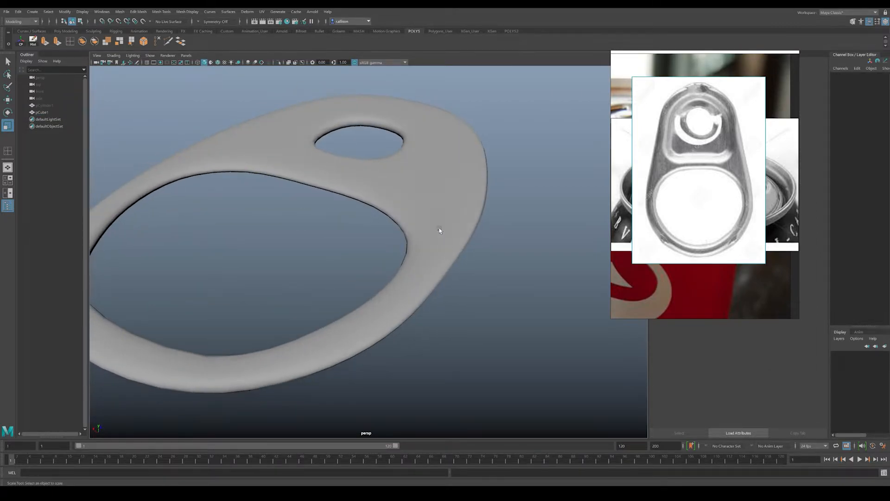
pyautogui.click(470, 211)
pyautogui.press('1')
# - Insert supporting edge loops near the upper and lower edges of the large opening's inner wall
pyautogui.keyDown('alt'); pyautogui.moveTo(204, 153); pyautogui.dragTo(149, 99); pyautogui.keyUp('alt')
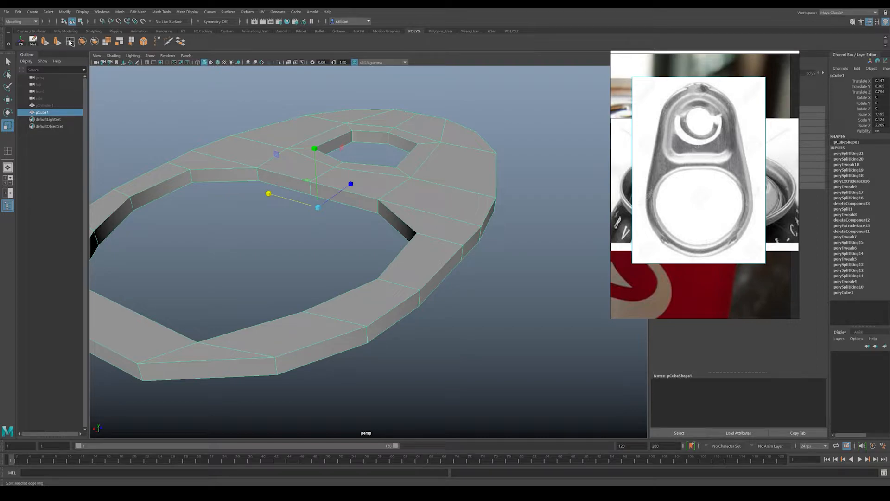
pyautogui.click(70, 42)
pyautogui.keyDown('alt'); pyautogui.moveTo(294, 183); pyautogui.dragTo(299, 198); pyautogui.keyUp('alt')
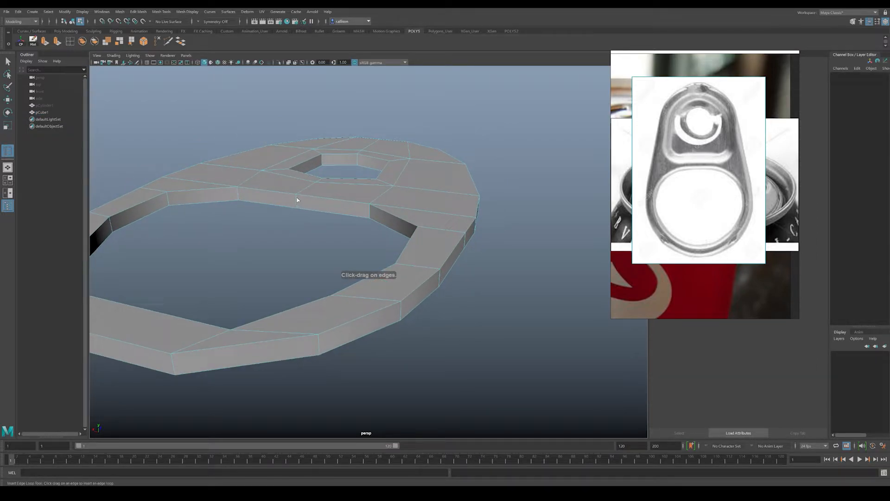
pyautogui.click(297, 200)
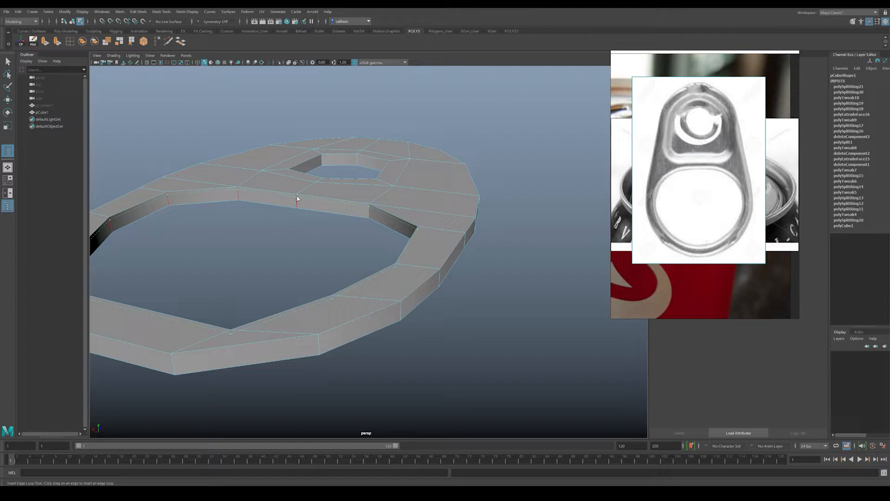
pyautogui.click(297, 200)
pyautogui.click(298, 206)
# - Insert supporting edge loops near the upper and lower edges of the small opening's inner wall
pyautogui.keyDown('alt'); pyautogui.moveTo(320, 200); pyautogui.dragTo(242, 210); pyautogui.keyUp('alt')
pyautogui.keyDown('alt'); pyautogui.moveTo(242, 211); pyautogui.dragTo(197, 221, button='middle'); pyautogui.keyUp('alt')
pyautogui.keyDown('alt'); pyautogui.moveTo(197, 221); pyautogui.dragTo(300, 195, button='right'); pyautogui.keyUp('alt')
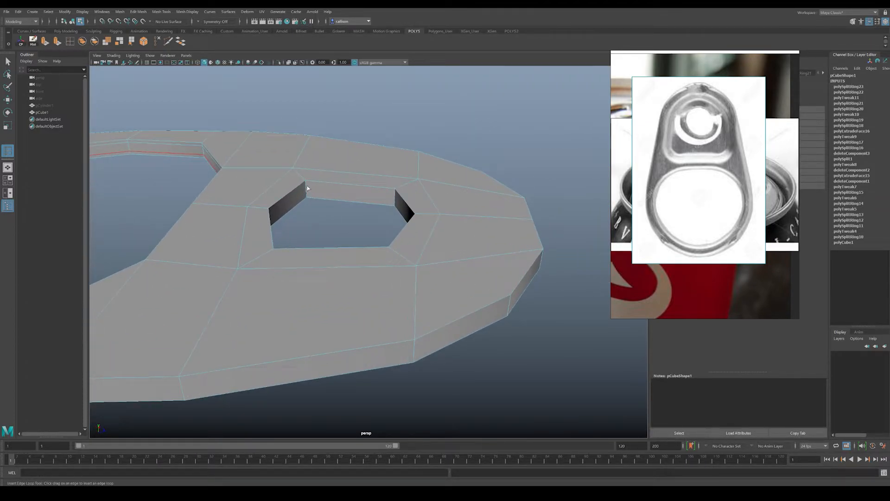
pyautogui.click(306, 184)
pyautogui.click(307, 194)
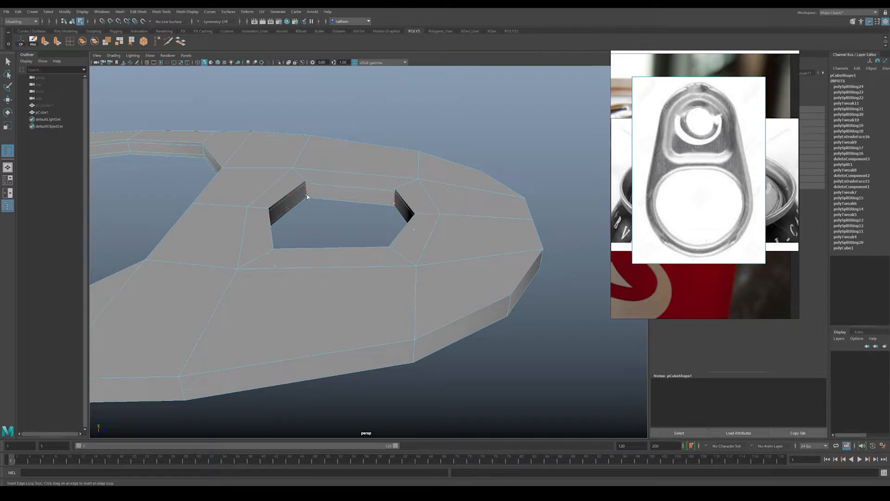
# - Insert supporting edge loops near the upper and lower edges of the ring pull's outer side wall
pyautogui.keyDown('alt'); pyautogui.moveTo(407, 344); pyautogui.dragTo(402, 324); pyautogui.keyUp('alt')
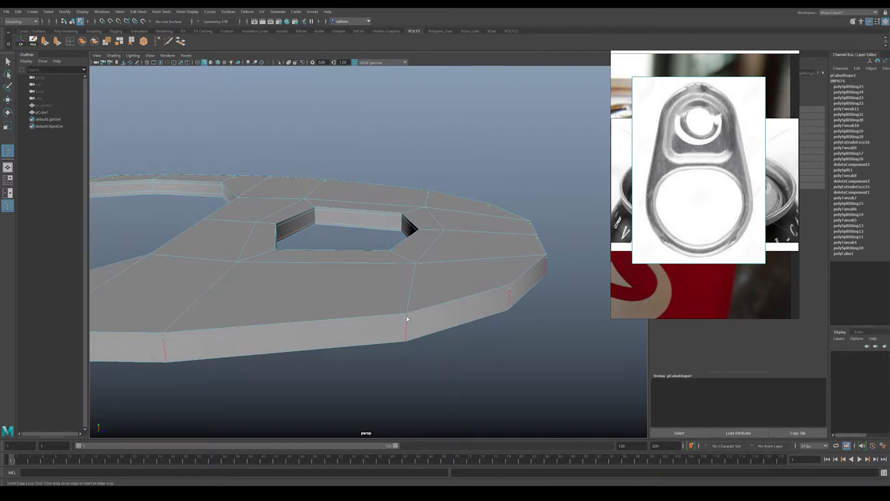
pyautogui.click(407, 322)
pyautogui.click(410, 338)
pyautogui.keyDown('alt'); pyautogui.moveTo(413, 339); pyautogui.dragTo(282, 302, button='right'); pyautogui.keyUp('alt')
pyautogui.keyDown('alt'); pyautogui.moveTo(282, 301); pyautogui.dragTo(341, 320); pyautogui.keyUp('alt')
# - Return to object mode and display the ring pull as a smooth mesh
pyautogui.press('w')
pyautogui.moveTo(358, 291); pyautogui.dragTo(373, 279, button='right')
pyautogui.click(516, 315)
pyautogui.click(338, 290)
pyautogui.press('3')
pyautogui.click(467, 292)
# - Examine the smoothed ring pull's rim and both openings from several angles
pyautogui.keyDown('alt'); pyautogui.moveTo(464, 294); pyautogui.dragTo(325, 266, button='right'); pyautogui.keyUp('alt')
pyautogui.keyDown('alt'); pyautogui.moveTo(325, 266); pyautogui.dragTo(297, 269); pyautogui.keyUp('alt')
pyautogui.keyDown('alt'); pyautogui.moveTo(297, 269); pyautogui.dragTo(340, 248, button='middle'); pyautogui.keyUp('alt')
pyautogui.keyDown('alt'); pyautogui.moveTo(340, 248); pyautogui.dragTo(374, 292, button='right'); pyautogui.keyUp('alt')
pyautogui.keyDown('alt'); pyautogui.moveTo(373, 291); pyautogui.dragTo(296, 292); pyautogui.keyUp('alt')
pyautogui.keyDown('alt'); pyautogui.moveTo(297, 292); pyautogui.dragTo(346, 275, button='middle'); pyautogui.keyUp('alt')
pyautogui.keyDown('alt'); pyautogui.moveTo(346, 276); pyautogui.dragTo(349, 295, button='right'); pyautogui.keyUp('alt')
pyautogui.keyDown('alt'); pyautogui.moveTo(349, 295); pyautogui.dragTo(335, 283); pyautogui.keyUp('alt')
pyautogui.keyDown('alt'); pyautogui.moveTo(335, 283); pyautogui.dragTo(212, 245, button='right'); pyautogui.keyUp('alt')
pyautogui.keyDown('alt'); pyautogui.moveTo(212, 245); pyautogui.dragTo(298, 261); pyautogui.keyUp('alt')
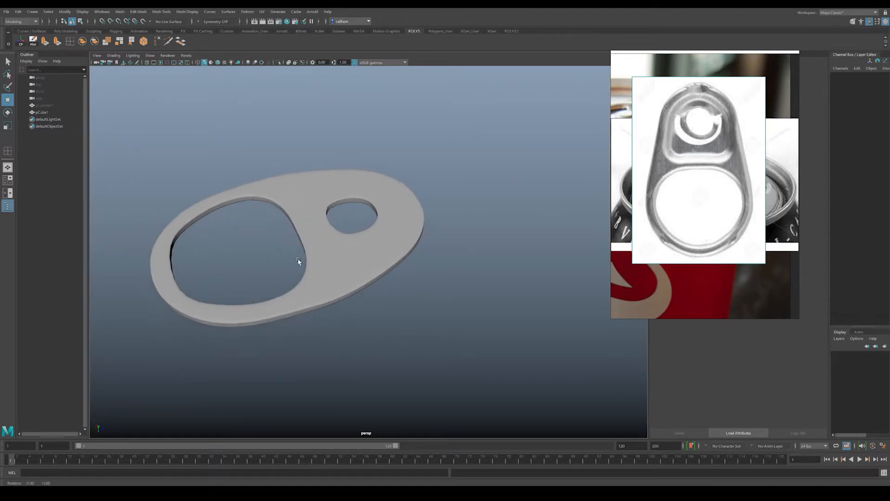
pyautogui.keyDown('alt'); pyautogui.moveTo(320, 254); pyautogui.dragTo(330, 276, button='middle'); pyautogui.keyUp('alt')
pyautogui.keyDown('alt'); pyautogui.moveTo(330, 277); pyautogui.dragTo(322, 278, button='right'); pyautogui.keyUp('alt')
pyautogui.keyDown('alt'); pyautogui.moveTo(322, 278); pyautogui.dragTo(346, 267); pyautogui.keyUp('alt')
pyautogui.keyDown('alt'); pyautogui.moveTo(346, 267); pyautogui.dragTo(172, 149, button='right'); pyautogui.keyUp('alt')
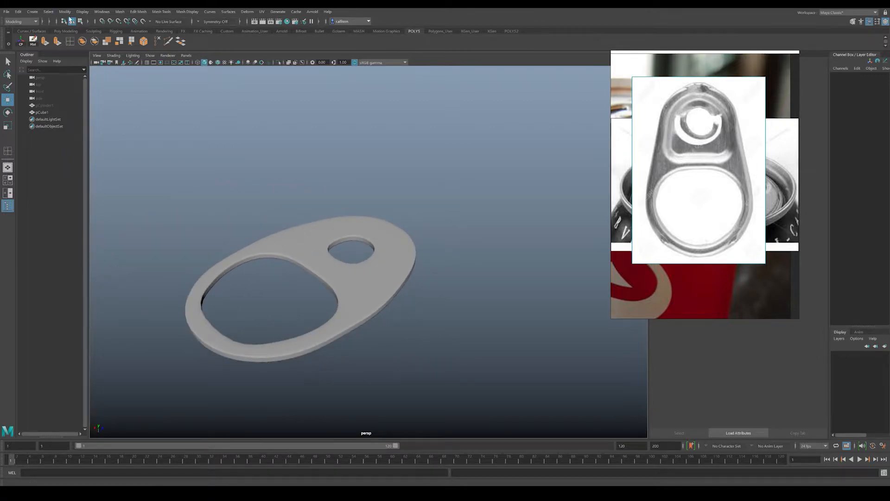
# - Show all hidden objects and display the can body as a smooth mesh
pyautogui.click(83, 12)
pyautogui.moveTo(106, 57)
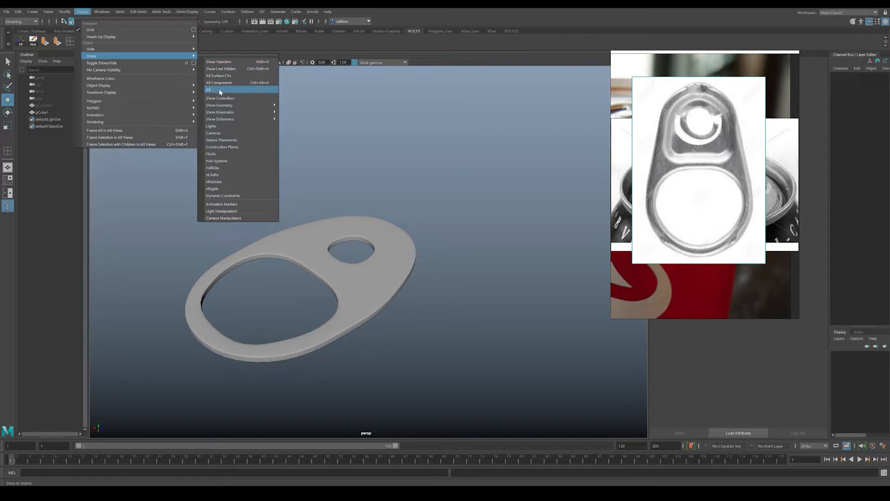
pyautogui.click(223, 90)
pyautogui.keyDown('alt'); pyautogui.moveTo(258, 198); pyautogui.dragTo(390, 278); pyautogui.keyUp('alt')
pyautogui.click(372, 251)
pyautogui.press('3')
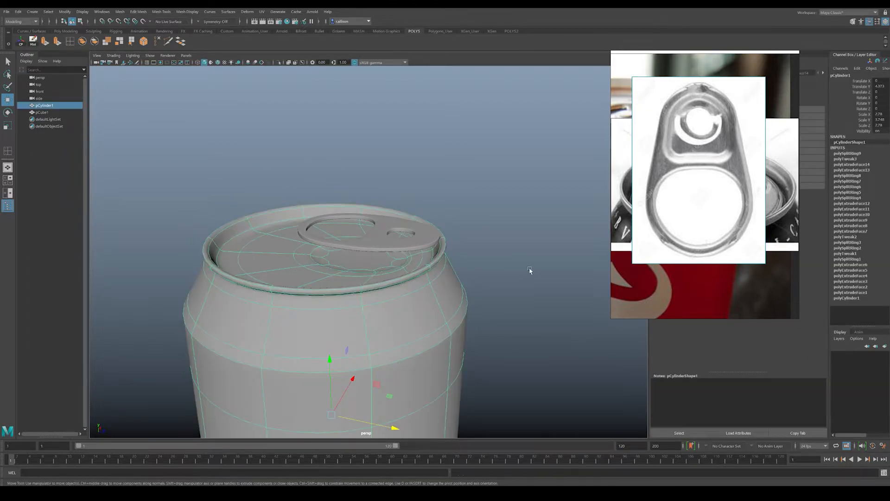
# - Adjust the ring pull's height above the lid and bring up the red can's lid reference photo for comparison
pyautogui.click(388, 245)
pyautogui.moveTo(364, 203)
pyautogui.mouseDown()
pyautogui.moveTo(366, 235)
pyautogui.moveTo(365, 217)
pyautogui.mouseUp()
pyautogui.moveTo(717, 191); pyautogui.dragTo(751, 150)
pyautogui.moveTo(673, 273); pyautogui.dragTo(757, 312)
pyautogui.moveTo(749, 246); pyautogui.dragTo(754, 251)
pyautogui.keyDown('alt'); pyautogui.moveTo(279, 248); pyautogui.dragTo(224, 246, button='right'); pyautogui.keyUp('alt')
pyautogui.keyDown('alt'); pyautogui.moveTo(225, 244); pyautogui.dragTo(235, 259); pyautogui.keyUp('alt')
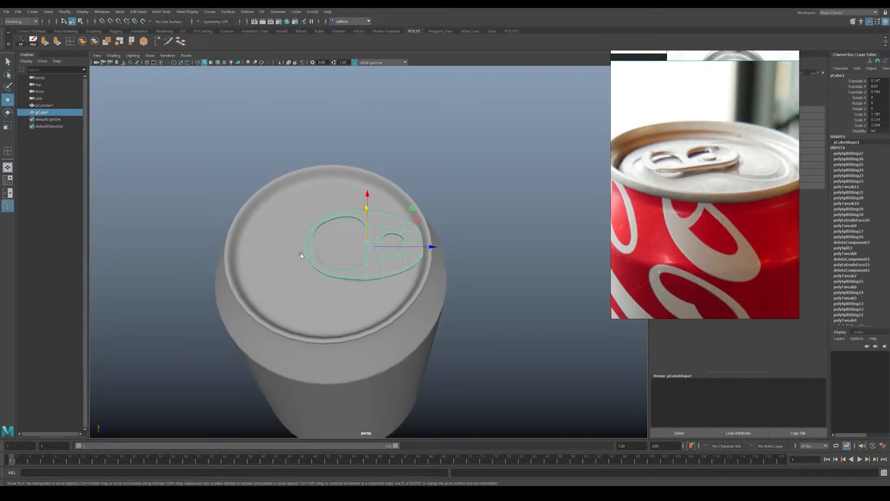
# - Slide the ring pull along Z away from the lid's mouth recess, scale it down overall and thicken it vertically
pyautogui.moveTo(401, 247); pyautogui.dragTo(287, 83)
pyautogui.press('r')
pyautogui.press('w')
pyautogui.press('r')
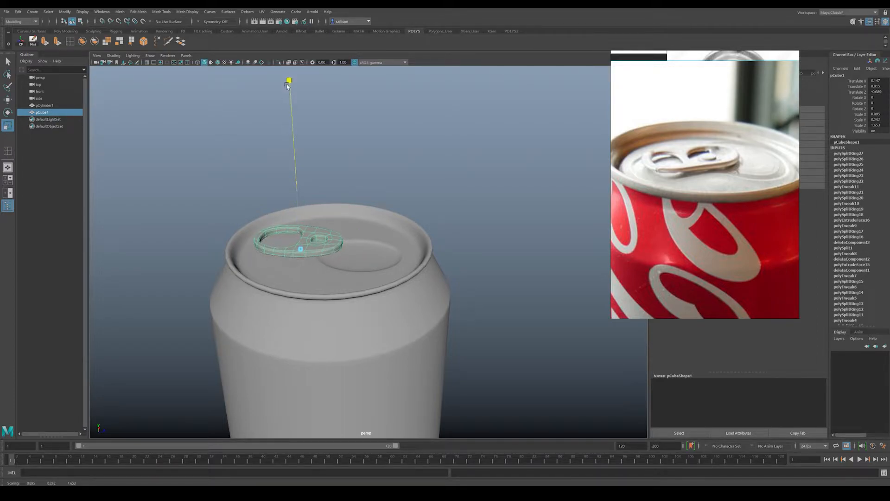
# - Lower the ring pull closer to the lid surface and check its fit on the whole can
pyautogui.press('w')
pyautogui.press('f')
pyautogui.keyDown('alt'); pyautogui.moveTo(475, 253); pyautogui.dragTo(426, 246, button='right'); pyautogui.keyUp('alt')
pyautogui.keyDown('alt'); pyautogui.moveTo(427, 246); pyautogui.dragTo(385, 225); pyautogui.keyUp('alt')
pyautogui.click(223, 107)
pyautogui.keyDown('alt'); pyautogui.moveTo(410, 191); pyautogui.dragTo(268, 213, button='right'); pyautogui.keyUp('alt')
pyautogui.keyDown('alt'); pyautogui.moveTo(268, 214); pyautogui.dragTo(308, 223); pyautogui.keyUp('alt')
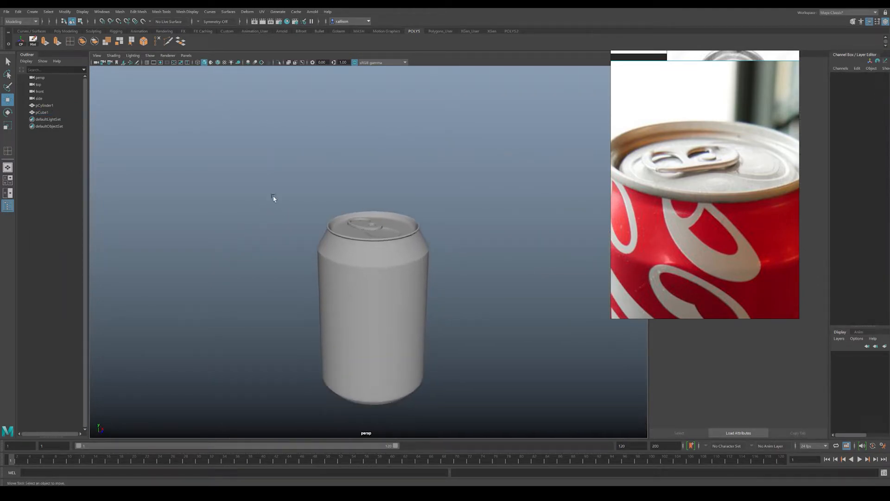
pyautogui.keyDown('alt'); pyautogui.moveTo(308, 223); pyautogui.dragTo(302, 262, button='middle'); pyautogui.keyUp('alt')
pyautogui.keyDown('alt'); pyautogui.moveTo(302, 263); pyautogui.dragTo(393, 310, button='right'); pyautogui.keyUp('alt')
pyautogui.keyDown('alt'); pyautogui.moveTo(393, 311); pyautogui.dragTo(381, 274); pyautogui.keyUp('alt')
pyautogui.click(362, 304)
pyautogui.click(492, 211)
# - Tilt the ring pull slightly about the X axis so it slopes across the lid
pyautogui.keyDown('alt'); pyautogui.moveTo(319, 270); pyautogui.dragTo(318, 231); pyautogui.keyUp('alt')
pyautogui.click(318, 230)
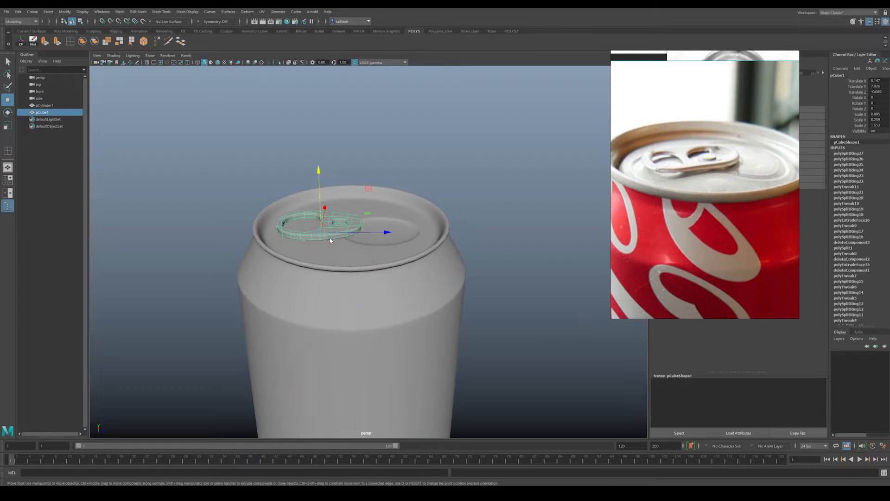
pyautogui.press('e')
pyautogui.moveTo(344, 176); pyautogui.dragTo(351, 192)
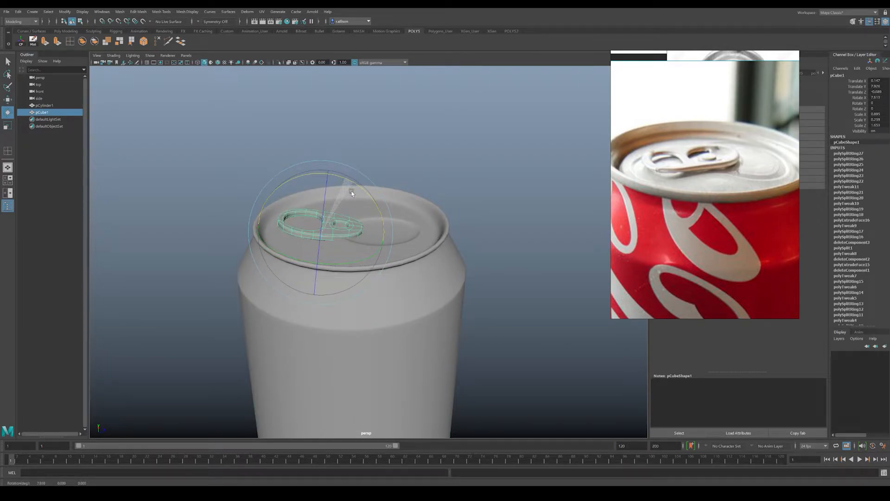
pyautogui.click(397, 153)
pyautogui.keyDown('alt'); pyautogui.moveTo(397, 153); pyautogui.dragTo(280, 232, button='right'); pyautogui.keyUp('alt')
pyautogui.moveTo(280, 231)
pyautogui.keyDown('alt'); pyautogui.mouseDown()
pyautogui.moveTo(205, 234)
pyautogui.moveTo(228, 257)
pyautogui.moveTo(273, 229)
pyautogui.moveTo(284, 241)
pyautogui.moveTo(279, 255)
pyautogui.moveTo(282, 238)
pyautogui.moveTo(272, 239)
pyautogui.moveTo(294, 240)
pyautogui.moveTo(280, 233)
pyautogui.mouseUp(); pyautogui.keyUp('alt')
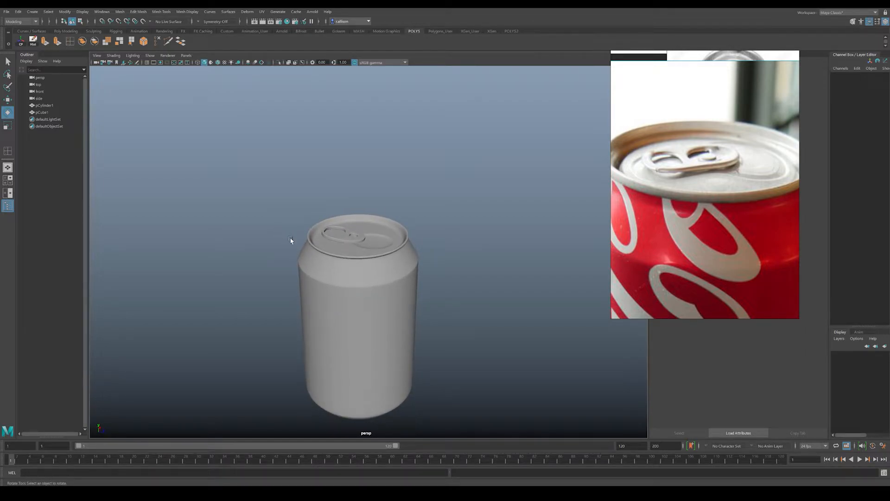
# - Centre the ring pull on the can by moving it along the X axis in the top view
pyautogui.keyDown('alt'); pyautogui.moveTo(292, 252); pyautogui.dragTo(264, 274); pyautogui.keyUp('alt')
pyautogui.keyDown('alt'); pyautogui.moveTo(264, 274); pyautogui.dragTo(392, 215, button='right'); pyautogui.keyUp('alt')
pyautogui.click(383, 220)
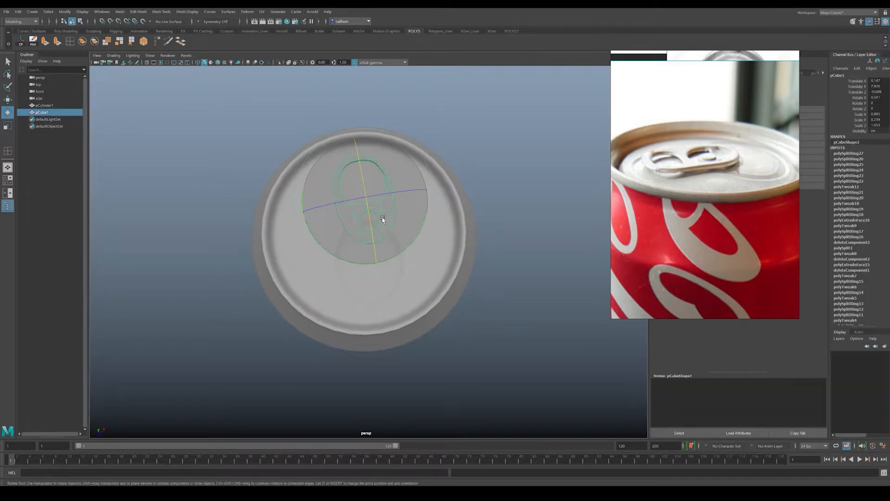
pyautogui.click(544, 253)
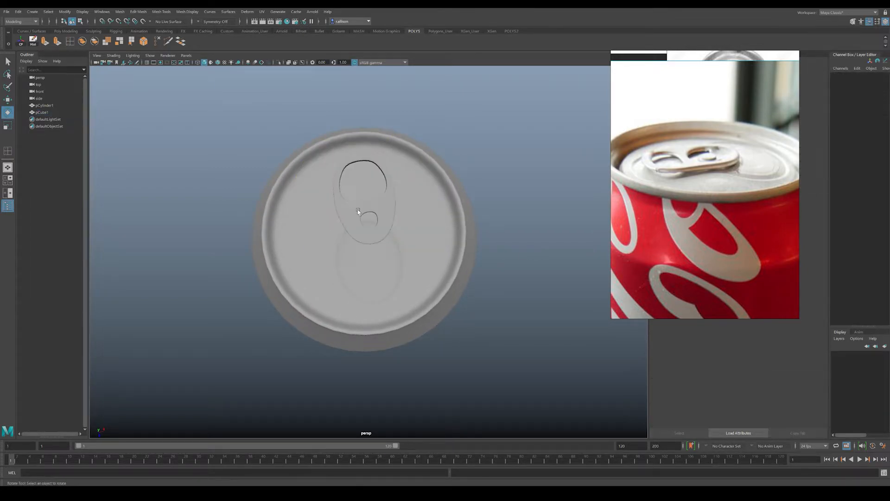
pyautogui.keyDown('alt'); pyautogui.moveTo(374, 250); pyautogui.dragTo(371, 247); pyautogui.keyUp('alt')
pyautogui.press('space')
pyautogui.press('space')
pyautogui.keyDown('alt'); pyautogui.moveTo(280, 187); pyautogui.dragTo(275, 189, button='middle'); pyautogui.keyUp('alt')
pyautogui.keyDown('alt'); pyautogui.moveTo(275, 188); pyautogui.dragTo(497, 334, button='right'); pyautogui.keyUp('alt')
pyautogui.click(425, 251)
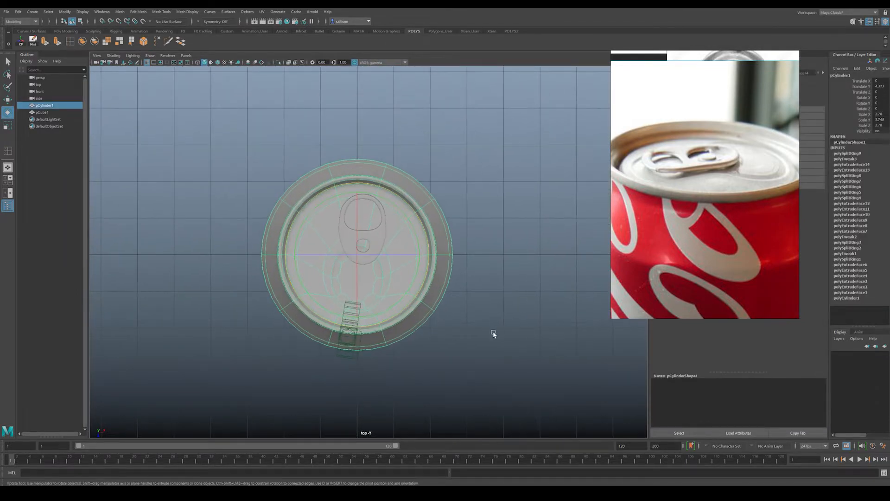
pyautogui.press('w')
pyautogui.click(375, 221)
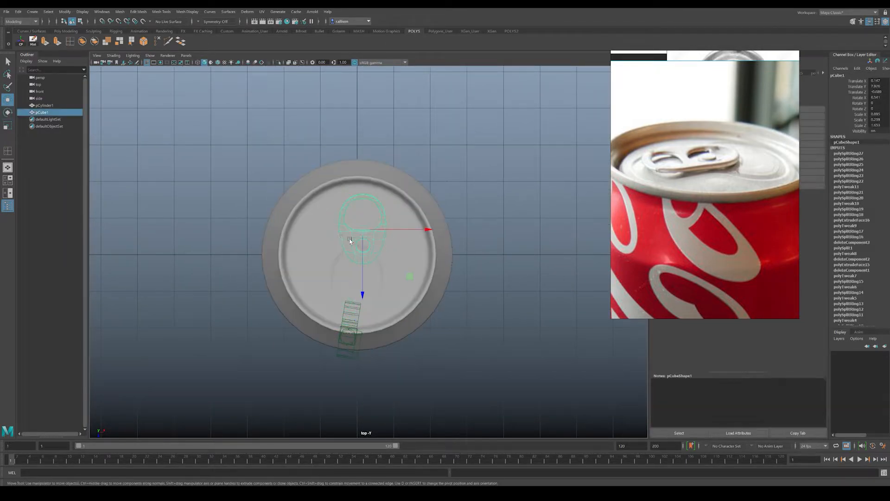
pyautogui.moveTo(388, 229); pyautogui.dragTo(382, 228)
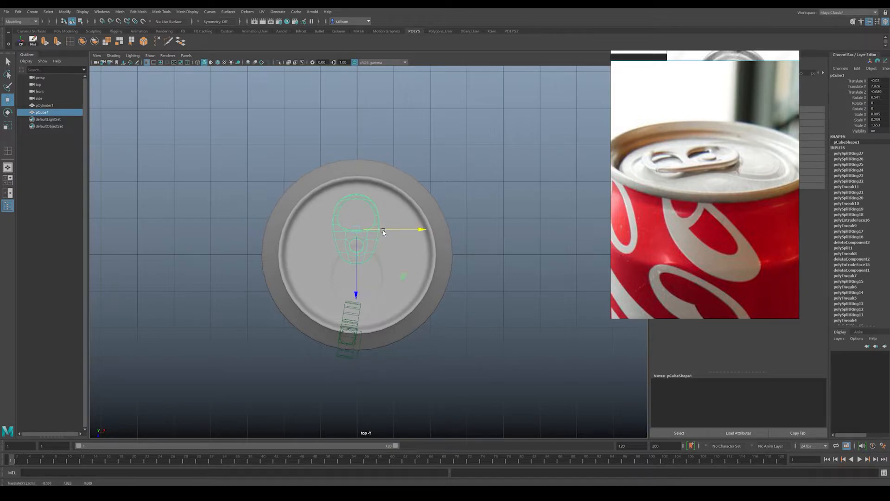
# - Display the can body unsmoothed and move the perspective camera away from the can in the top view
pyautogui.click(393, 271)
pyautogui.press('1')
pyautogui.scroll(1, 345, 337)
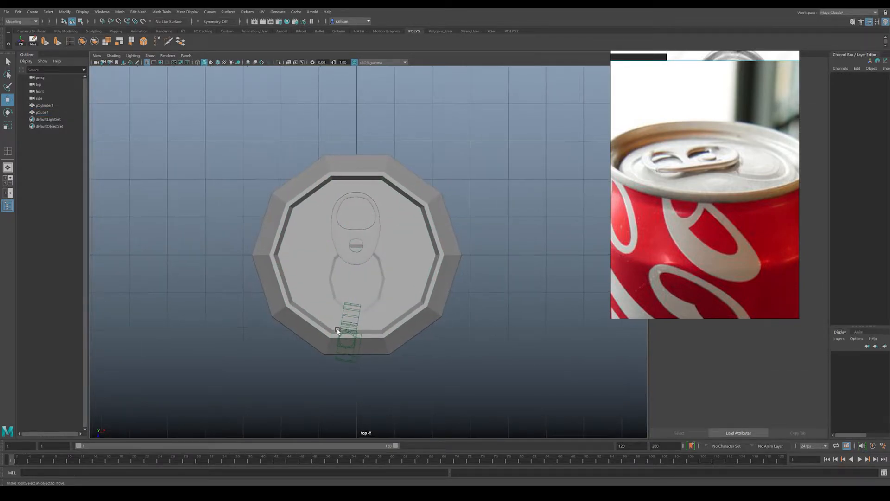
pyautogui.click(346, 338)
pyautogui.moveTo(348, 339); pyautogui.dragTo(570, 360)
# - Compare the can body's smoothed and unsmoothed displays from above, leaving smooth mesh display on
pyautogui.click(392, 333)
pyautogui.scroll(2, 392, 332)
pyautogui.press('3')
pyautogui.press('1')
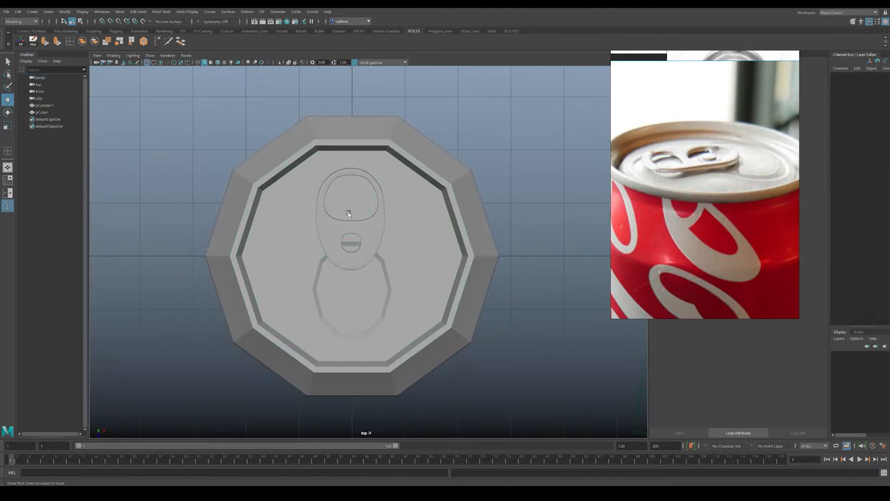
pyautogui.press('3')
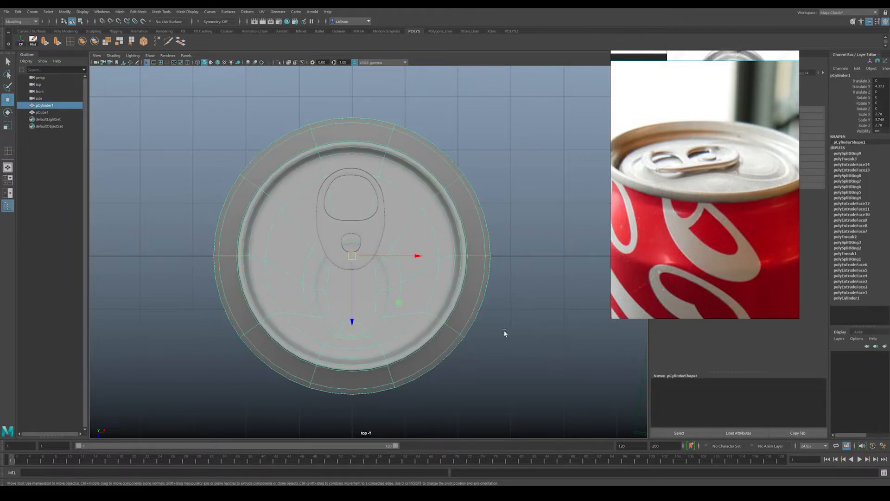
pyautogui.click(500, 333)
# - Return to the perspective view and select both the can body and the ring pull
pyautogui.press('space')
pyautogui.press('space')
pyautogui.keyDown('alt'); pyautogui.moveTo(445, 233); pyautogui.dragTo(254, 214, button='right'); pyautogui.keyUp('alt')
pyautogui.keyDown('alt'); pyautogui.moveTo(254, 215); pyautogui.dragTo(294, 211); pyautogui.keyUp('alt')
pyautogui.keyDown('alt'); pyautogui.moveTo(294, 211); pyautogui.dragTo(349, 199, button='right'); pyautogui.keyUp('alt')
pyautogui.keyDown('alt'); pyautogui.moveTo(349, 199); pyautogui.dragTo(340, 202); pyautogui.keyUp('alt')
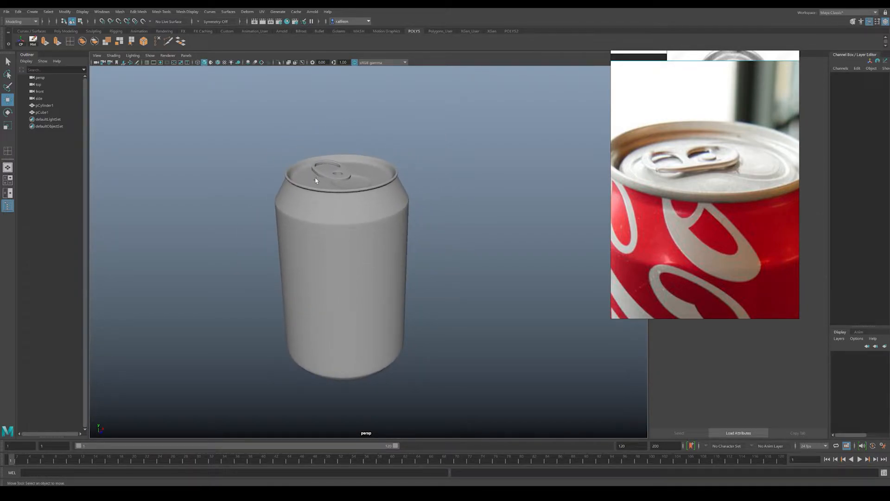
pyautogui.moveTo(361, 174); pyautogui.dragTo(347, 180)
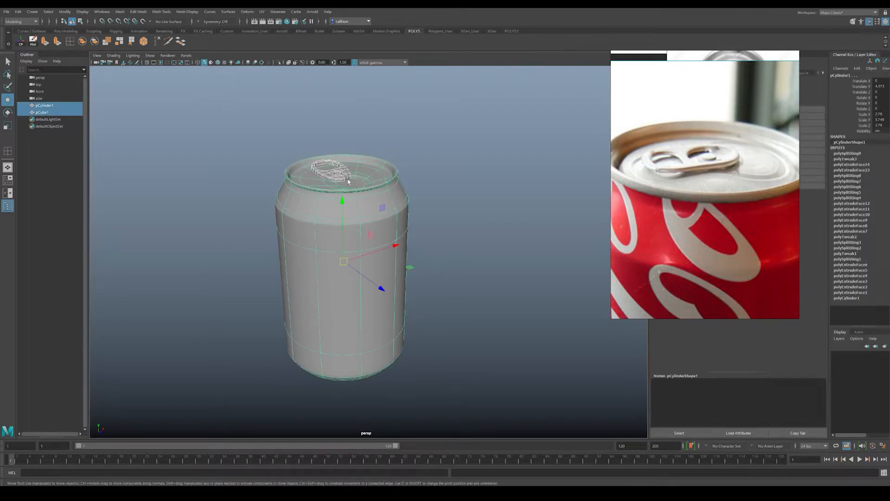
pyautogui.click(511, 206)
pyautogui.click(333, 163)
pyautogui.click(560, 193)
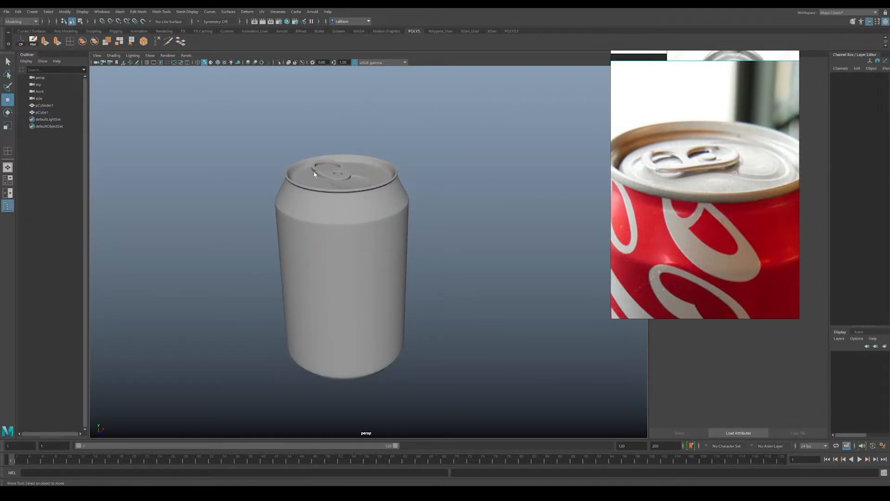
pyautogui.moveTo(466, 208)
pyautogui.keyDown('alt'); pyautogui.mouseDown()
pyautogui.moveTo(465, 217)
pyautogui.moveTo(449, 205)
pyautogui.mouseUp(); pyautogui.keyUp('alt')
pyautogui.keyDown('alt'); pyautogui.moveTo(449, 204); pyautogui.dragTo(460, 239, button='middle'); pyautogui.keyUp('alt')
pyautogui.keyDown('alt'); pyautogui.moveTo(460, 240); pyautogui.dragTo(314, 181, button='right'); pyautogui.keyUp('alt')
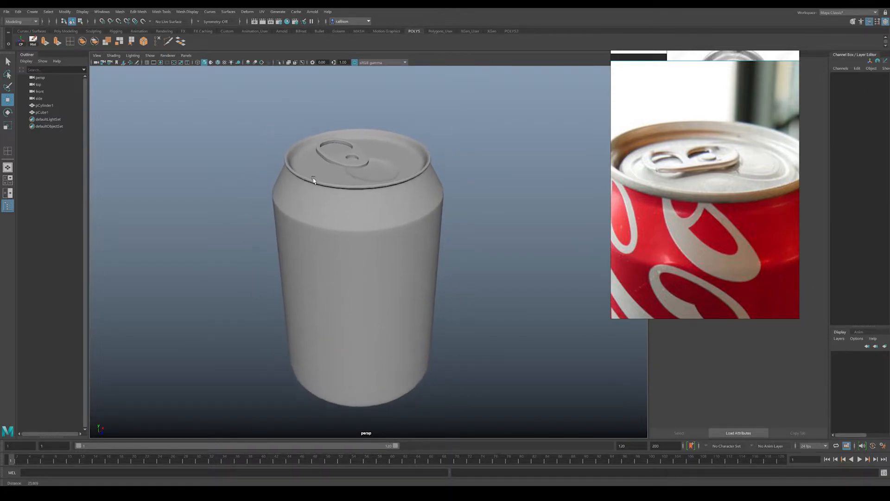
# - Delete the construction history of the can body and the ring pull
pyautogui.click(362, 212)
pyautogui.press('f')
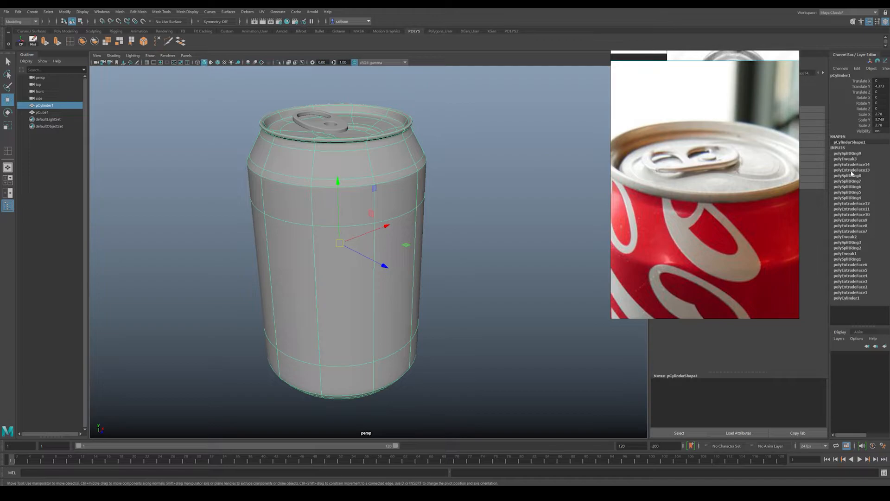
pyautogui.click(17, 13)
pyautogui.moveTo(73, 102)
pyautogui.click(224, 86)
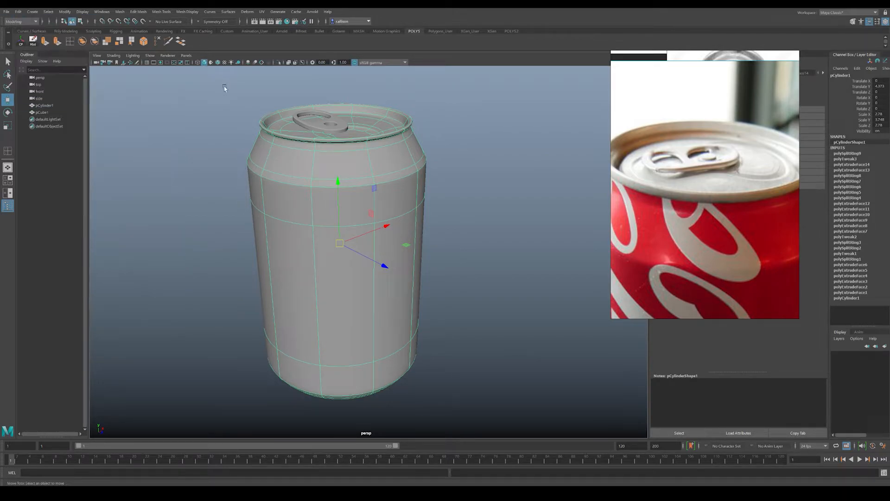
pyautogui.click(224, 88)
pyautogui.click(317, 203)
pyautogui.moveTo(216, 106); pyautogui.dragTo(469, 293)
pyautogui.click(33, 41)
pyautogui.click(199, 160)
# - Assign a new Arnold aiStandardSurface material to the can body
pyautogui.keyDown('alt'); pyautogui.moveTo(401, 205); pyautogui.dragTo(360, 227); pyautogui.keyUp('alt')
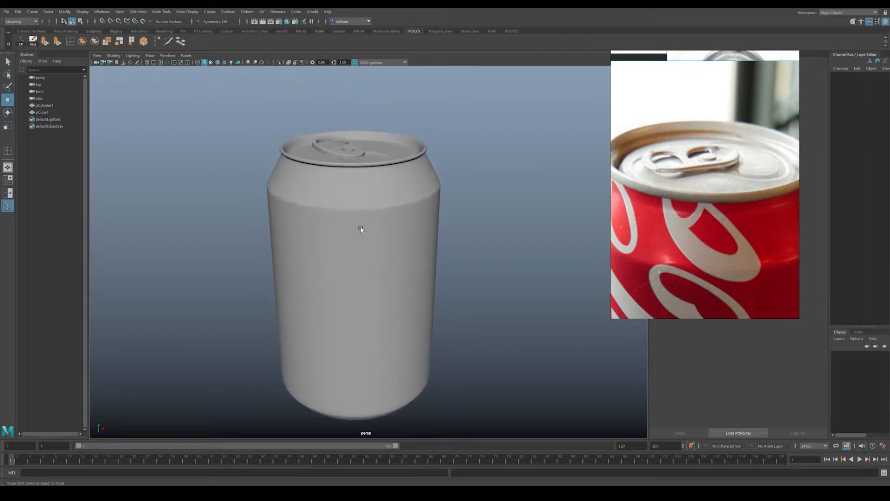
pyautogui.click(375, 205)
pyautogui.moveTo(379, 217); pyautogui.dragTo(381, 393, button='right')
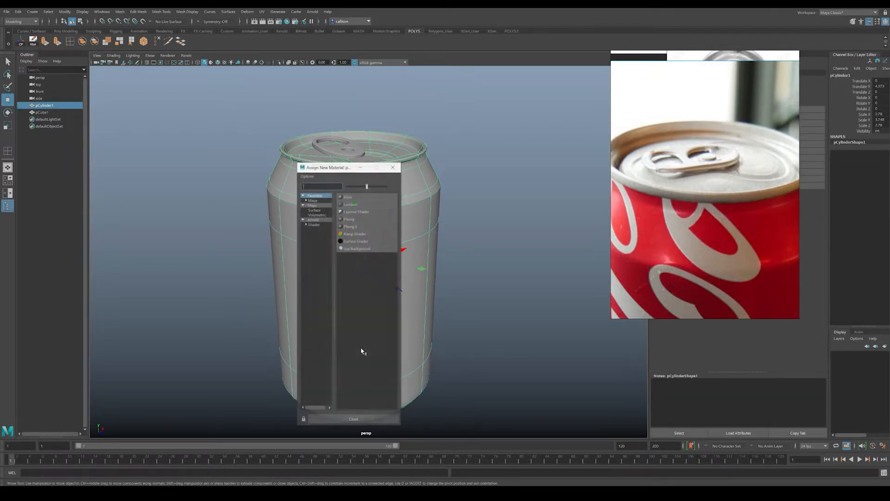
pyautogui.click(313, 225)
pyautogui.click(357, 286)
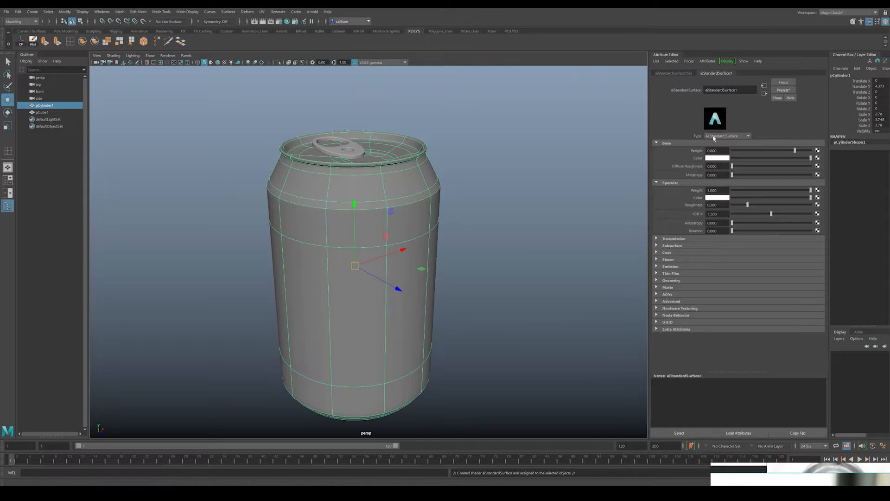
# - Connect a file texture to the can material's base color, loading the Coca-Cola label image from the Coke Can folder
pyautogui.click(818, 158)
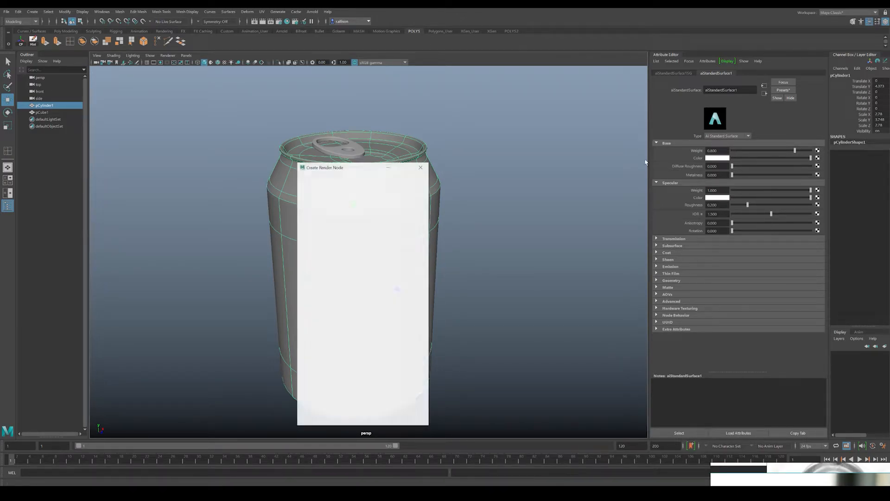
pyautogui.click(353, 218)
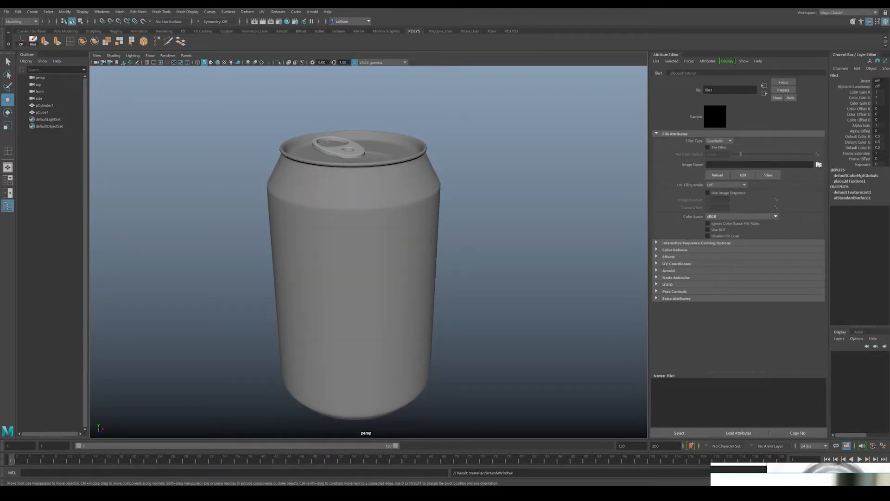
pyautogui.click(819, 164)
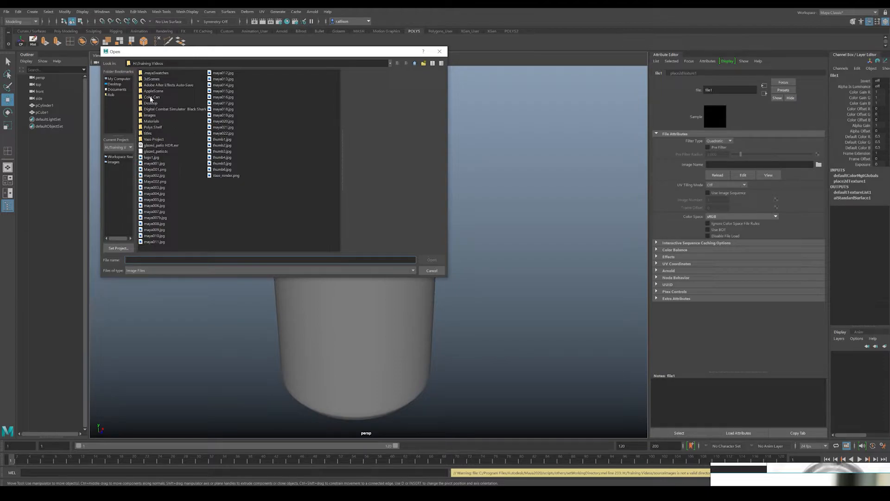
pyautogui.doubleClick(150, 97)
pyautogui.click(176, 80)
pyautogui.click(176, 73)
pyautogui.click(176, 79)
pyautogui.click(176, 74)
pyautogui.click(177, 78)
pyautogui.click(178, 73)
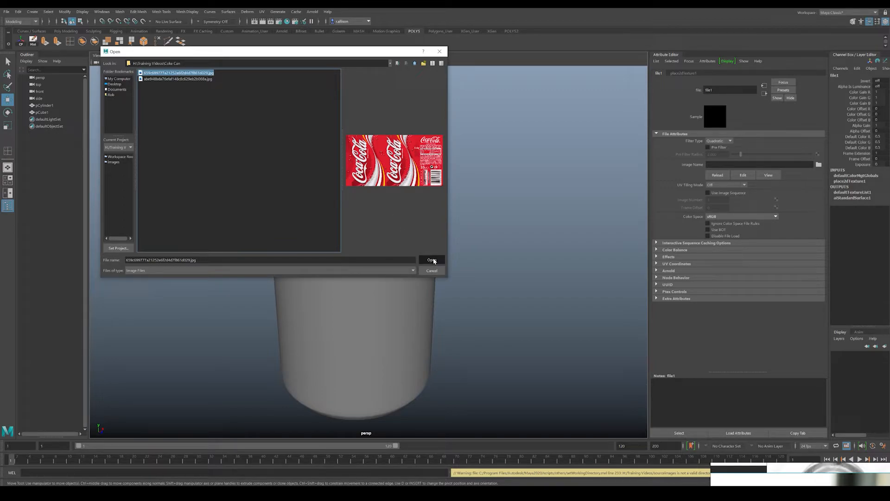
pyautogui.click(432, 261)
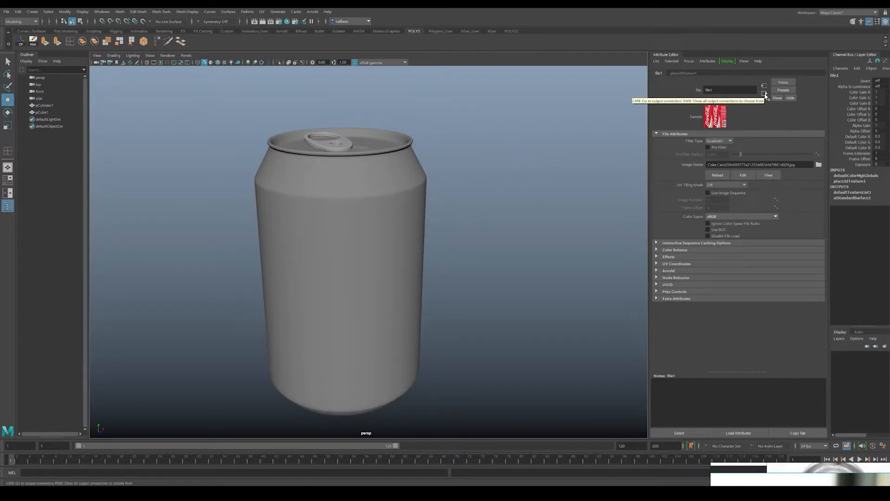
# - Turn on textured display in the perspective view and inspect how the label falls on the can's side and lid
pyautogui.keyDown('alt'); pyautogui.moveTo(468, 158); pyautogui.dragTo(492, 159); pyautogui.keyUp('alt')
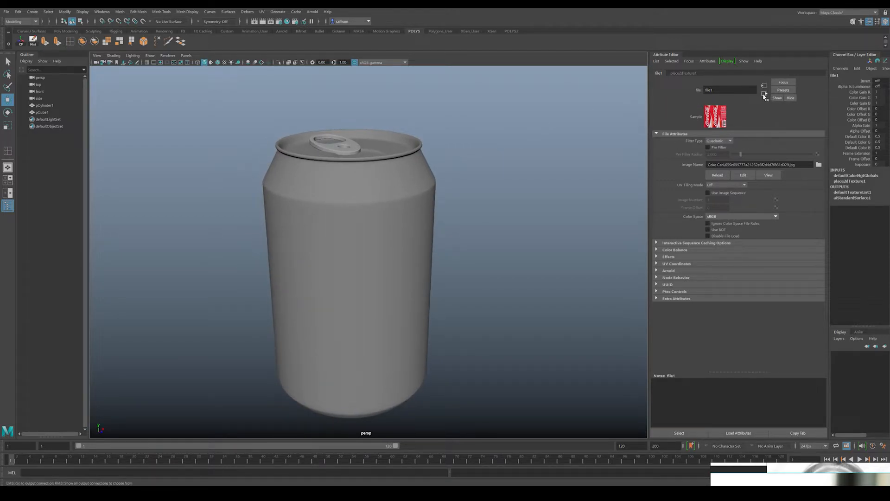
pyautogui.keyDown('alt'); pyautogui.moveTo(440, 203); pyautogui.dragTo(450, 197, button='middle'); pyautogui.keyUp('alt')
pyautogui.click(490, 255)
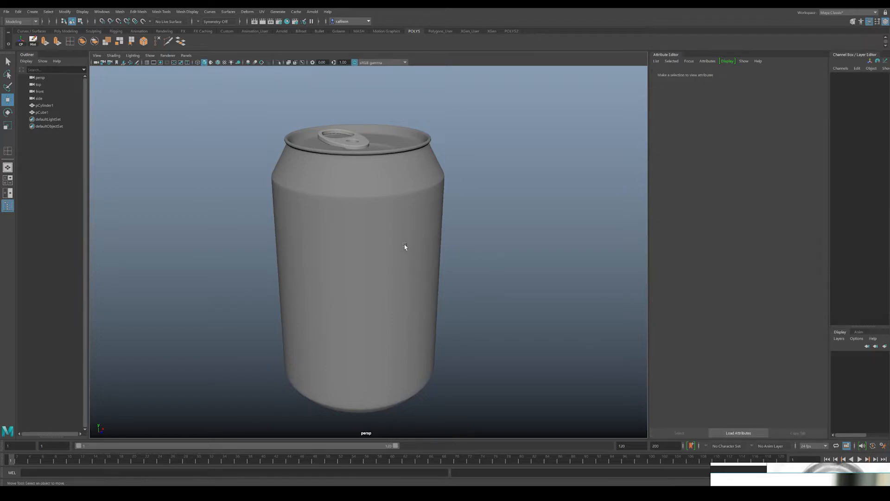
pyautogui.press('6')
pyautogui.keyDown('alt'); pyautogui.moveTo(463, 263); pyautogui.dragTo(403, 259); pyautogui.keyUp('alt')
pyautogui.scroll(-2, 433, 264)
pyautogui.click(428, 227)
pyautogui.keyDown('alt'); pyautogui.moveTo(428, 227); pyautogui.dragTo(417, 248); pyautogui.keyUp('alt')
pyautogui.scroll(3, 414, 255)
# - Assign a new Arnold aiStandardSurface material to the ring pull
pyautogui.click(497, 238)
pyautogui.click(343, 244)
pyautogui.click(343, 258)
pyautogui.rightClick(341, 256)
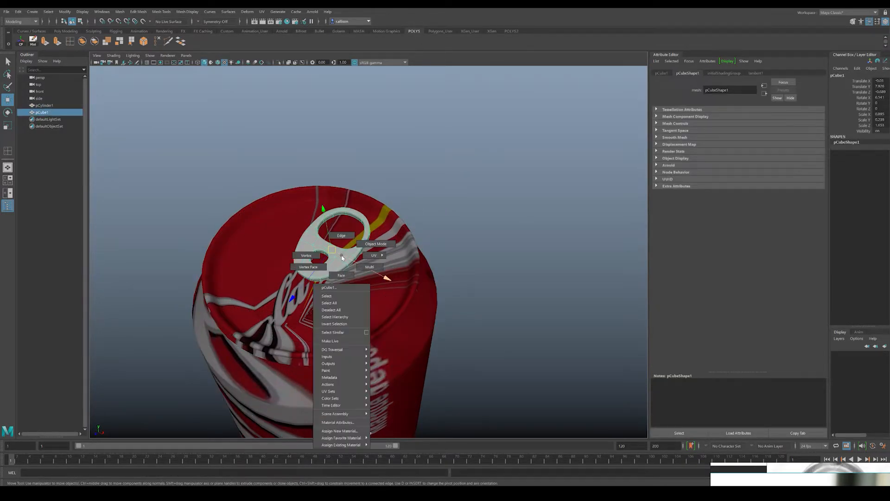
pyautogui.click(352, 431)
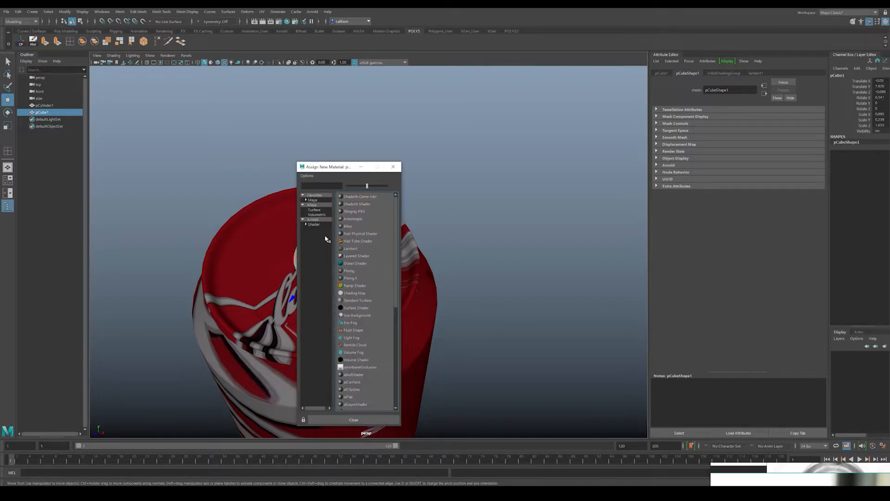
pyautogui.click(314, 224)
pyautogui.click(359, 286)
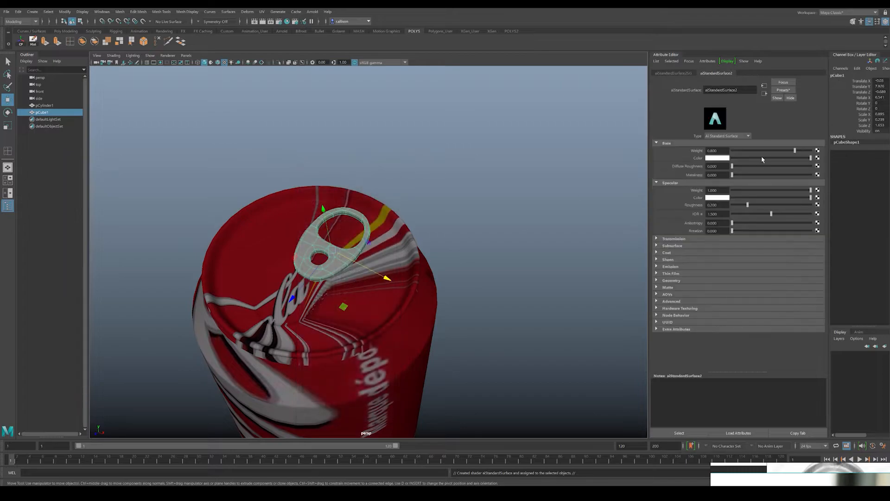
# - Blend the Brushed_Metal preset into the ring pull's material at 90% and slightly lighten its base color
pyautogui.click(787, 91)
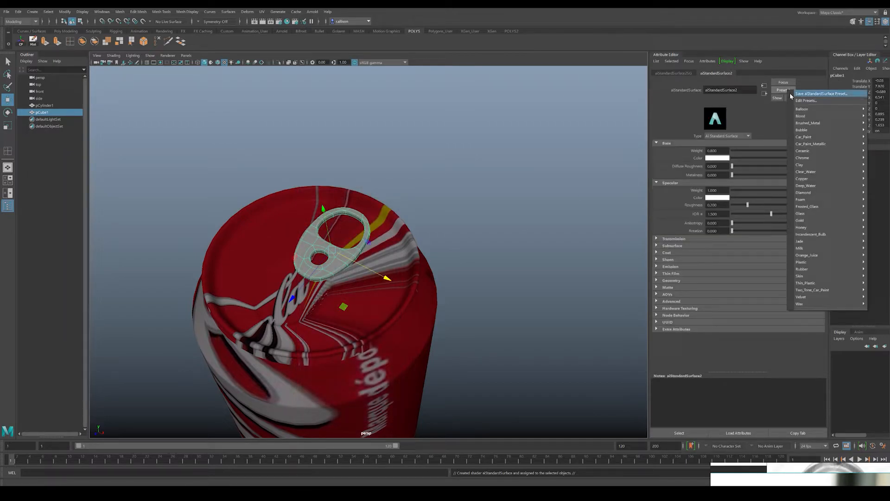
pyautogui.moveTo(803, 140)
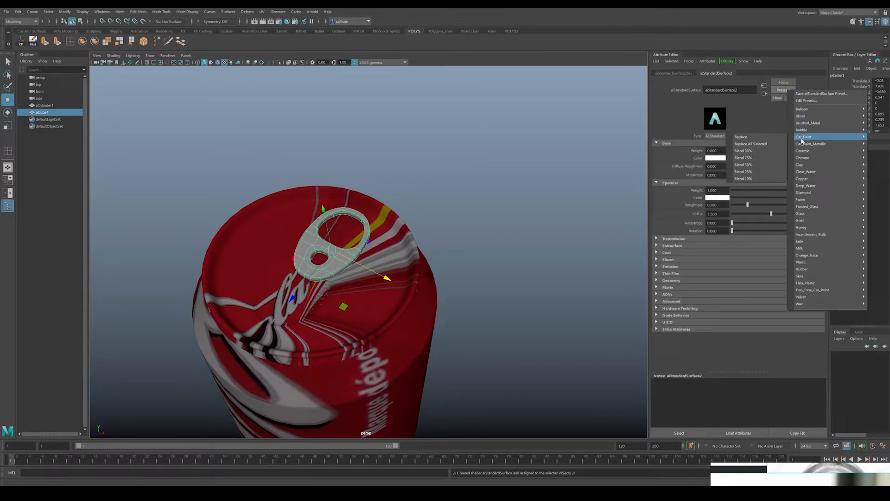
pyautogui.moveTo(819, 235)
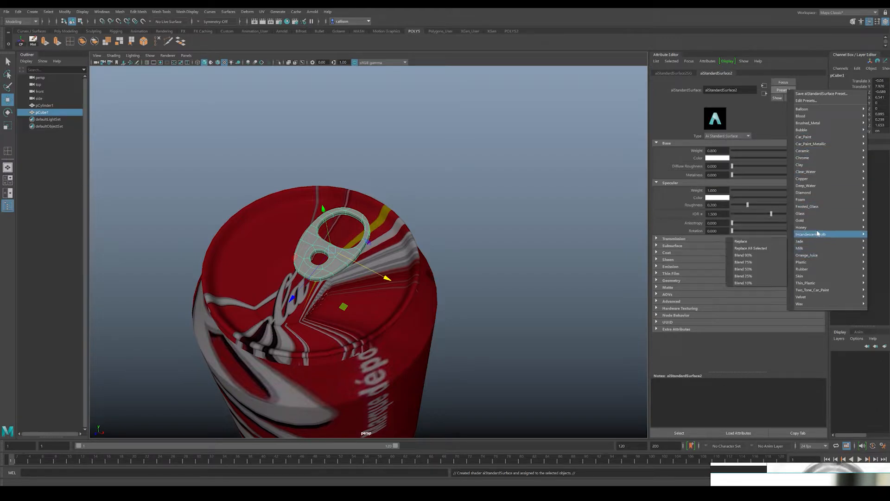
pyautogui.moveTo(813, 181)
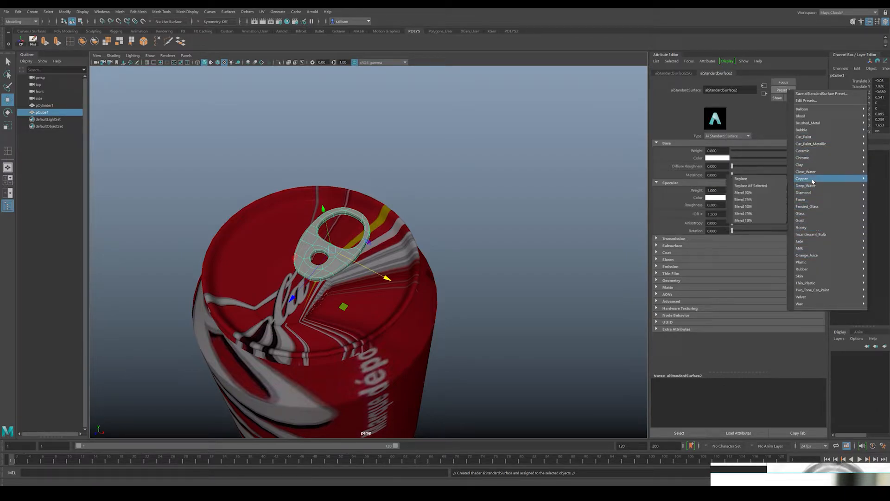
pyautogui.moveTo(822, 126)
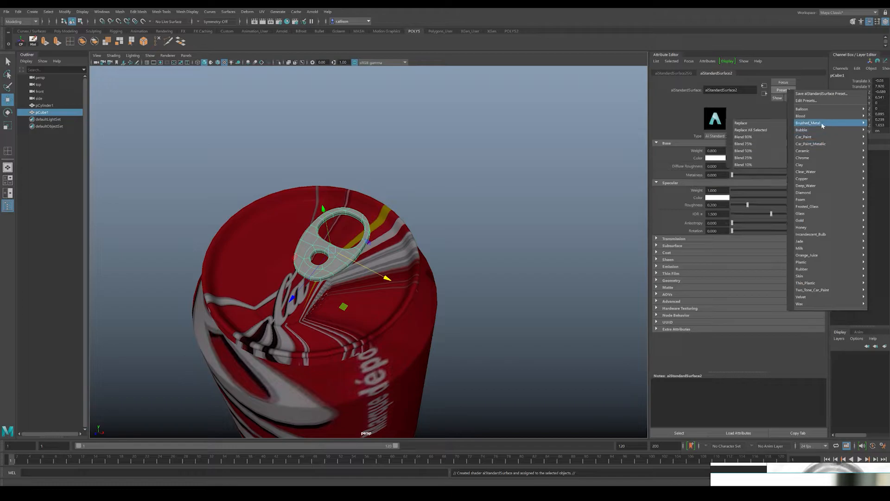
pyautogui.click(758, 138)
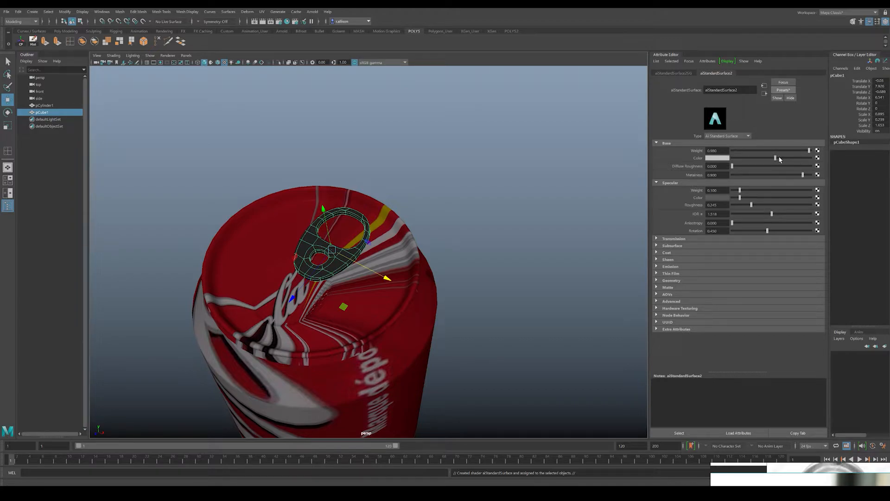
pyautogui.moveTo(783, 163); pyautogui.dragTo(787, 163)
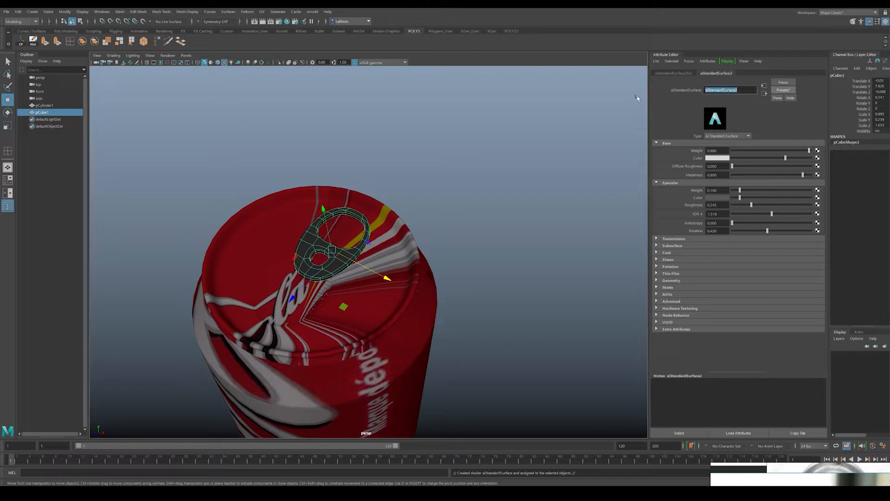
# - Rename the ring pull's material metalShader and the can body's material CanShader
pyautogui.write('metalShader')
pyautogui.press('Return')
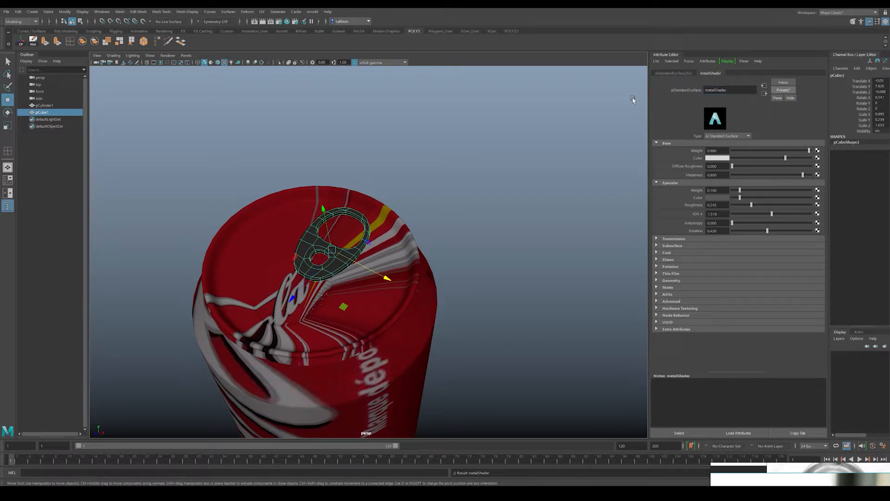
pyautogui.click(340, 320)
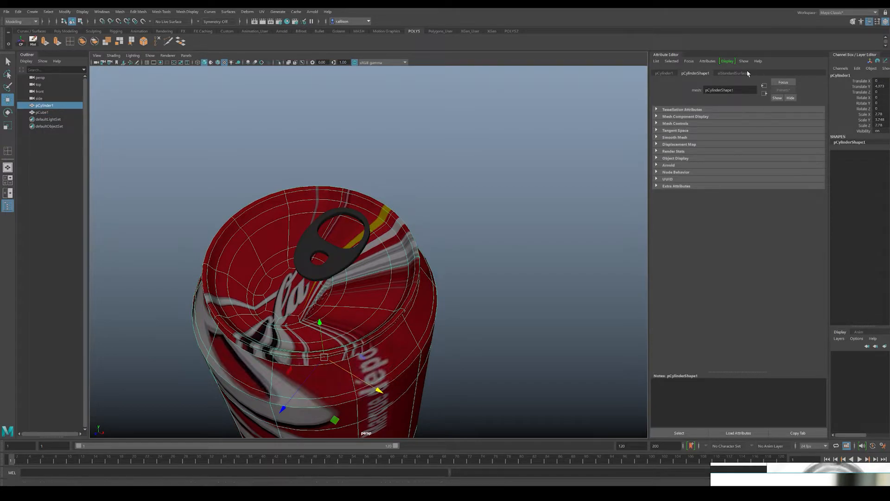
pyautogui.click(731, 74)
pyautogui.moveTo(745, 90); pyautogui.dragTo(644, 87)
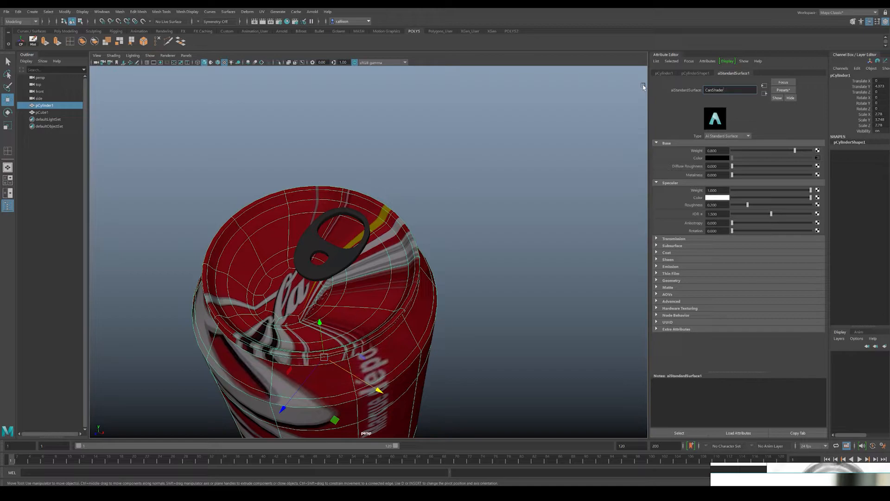
pyautogui.click(536, 176)
# - Apply a cylindrical UV projection to the can body
pyautogui.click(380, 282)
pyautogui.moveTo(388, 302)
pyautogui.keyDown('alt'); pyautogui.mouseDown()
pyautogui.moveTo(368, 284)
pyautogui.moveTo(374, 263)
pyautogui.moveTo(376, 305)
pyautogui.moveTo(376, 289)
pyautogui.mouseUp(); pyautogui.keyUp('alt')
pyautogui.keyDown('alt'); pyautogui.moveTo(376, 288); pyautogui.dragTo(253, 259, button='right'); pyautogui.keyUp('alt')
pyautogui.keyDown('alt'); pyautogui.moveTo(311, 270); pyautogui.dragTo(346, 254, button='middle'); pyautogui.keyUp('alt')
pyautogui.keyDown('alt'); pyautogui.moveTo(331, 223); pyautogui.dragTo(337, 251); pyautogui.keyUp('alt')
pyautogui.keyDown('alt'); pyautogui.moveTo(338, 250); pyautogui.dragTo(368, 266, button='right'); pyautogui.keyUp('alt')
pyautogui.keyDown('alt'); pyautogui.moveTo(368, 267); pyautogui.dragTo(360, 260, button='middle'); pyautogui.keyUp('alt')
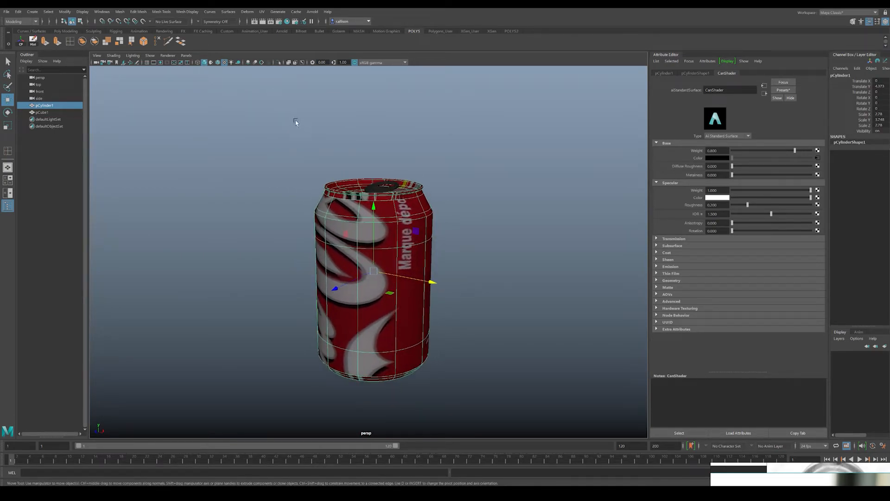
pyautogui.click(262, 12)
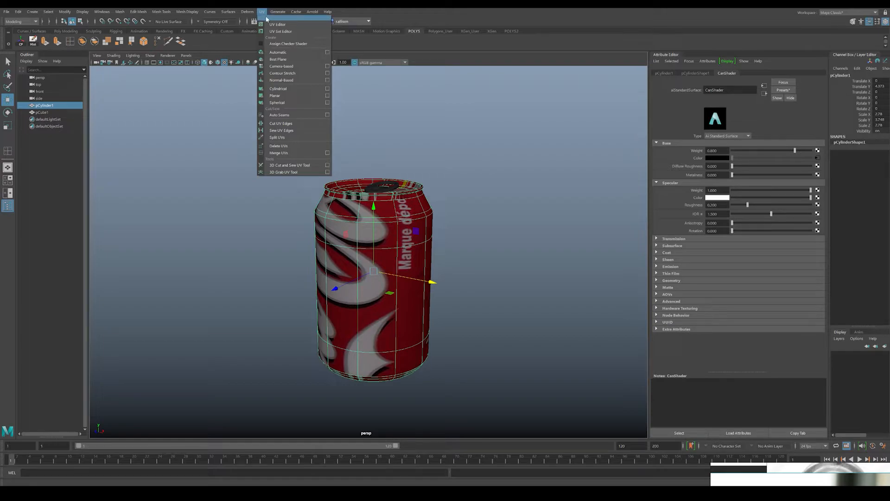
pyautogui.click(286, 91)
# - Widen the cylindrical projection's horizontal sweep to 360 degrees so the label wraps once around the can
pyautogui.keyDown('alt'); pyautogui.moveTo(440, 235); pyautogui.dragTo(438, 208); pyautogui.keyUp('alt')
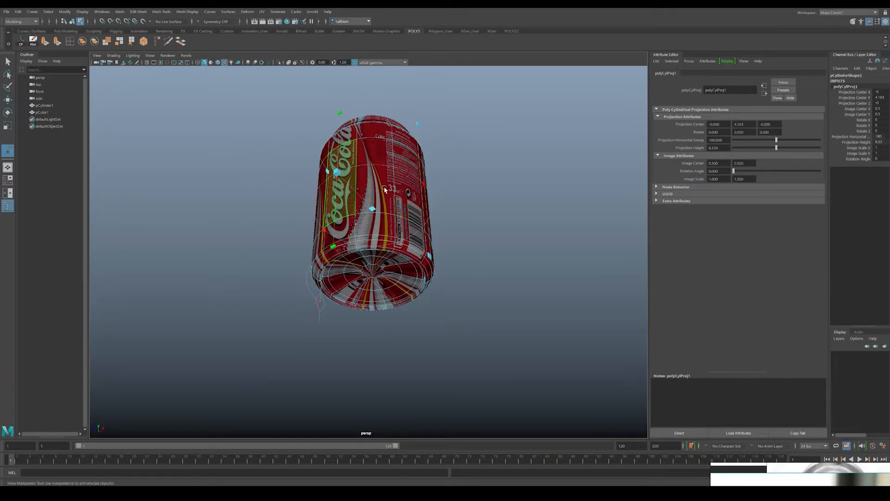
pyautogui.keyDown('alt'); pyautogui.moveTo(411, 178); pyautogui.dragTo(435, 214); pyautogui.keyUp('alt')
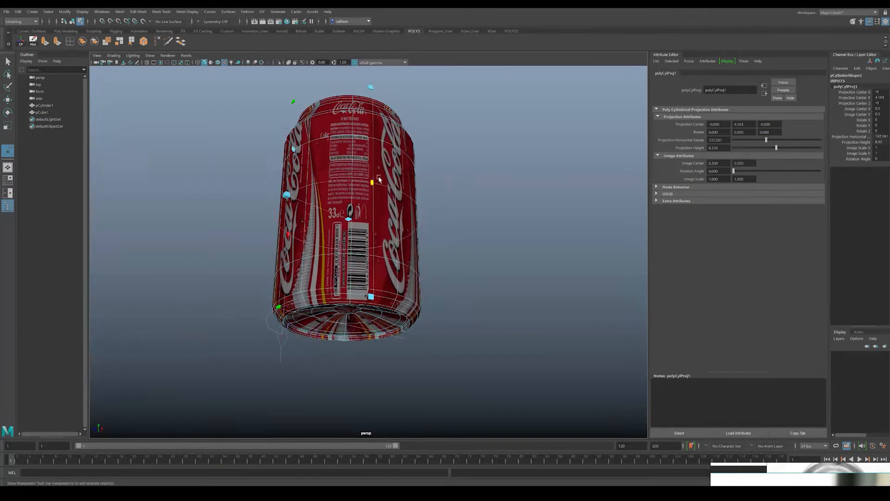
pyautogui.keyDown('alt'); pyautogui.moveTo(444, 271); pyautogui.dragTo(418, 292); pyautogui.keyUp('alt')
pyautogui.keyDown('alt'); pyautogui.moveTo(417, 292); pyautogui.dragTo(491, 278, button='right'); pyautogui.keyUp('alt')
pyautogui.keyDown('alt'); pyautogui.moveTo(491, 278); pyautogui.dragTo(444, 270); pyautogui.keyUp('alt')
pyautogui.keyDown('alt'); pyautogui.moveTo(491, 260); pyautogui.dragTo(405, 246, button='middle'); pyautogui.keyUp('alt')
pyautogui.moveTo(406, 246)
pyautogui.keyDown('alt'); pyautogui.mouseDown()
pyautogui.moveTo(481, 248)
pyautogui.moveTo(464, 223)
pyautogui.moveTo(393, 257)
pyautogui.moveTo(397, 212)
pyautogui.moveTo(398, 233)
pyautogui.mouseUp(); pyautogui.keyUp('alt')
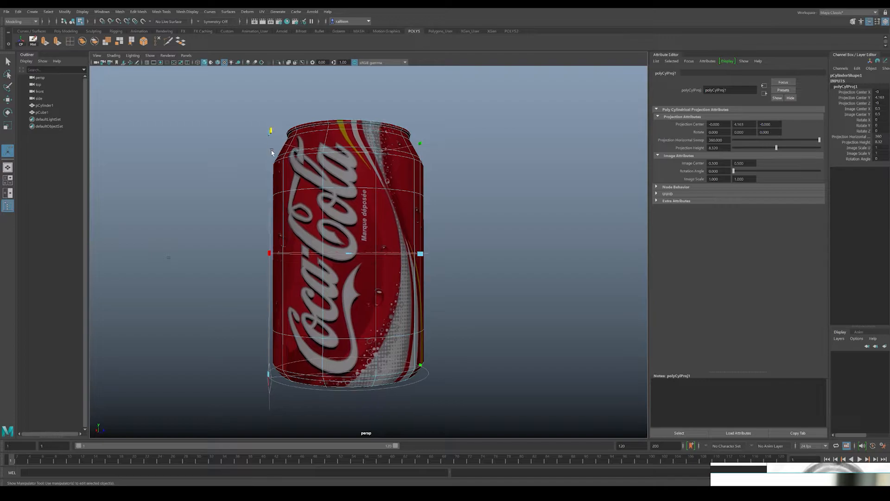
# - Adjust the cylindrical projection's height to about 8.03 so the label ends just below the can's rim
pyautogui.moveTo(412, 142); pyautogui.dragTo(415, 181)
pyautogui.keyDown('alt'); pyautogui.moveTo(416, 180); pyautogui.dragTo(680, 194, button='right'); pyautogui.keyUp('alt')
pyautogui.keyDown('alt'); pyautogui.moveTo(679, 195); pyautogui.dragTo(650, 301, button='middle'); pyautogui.keyUp('alt')
pyautogui.keyDown('alt'); pyautogui.moveTo(308, 203); pyautogui.dragTo(313, 228, button='right'); pyautogui.keyUp('alt')
pyautogui.keyDown('alt'); pyautogui.moveTo(507, 183); pyautogui.dragTo(528, 157); pyautogui.keyUp('alt')
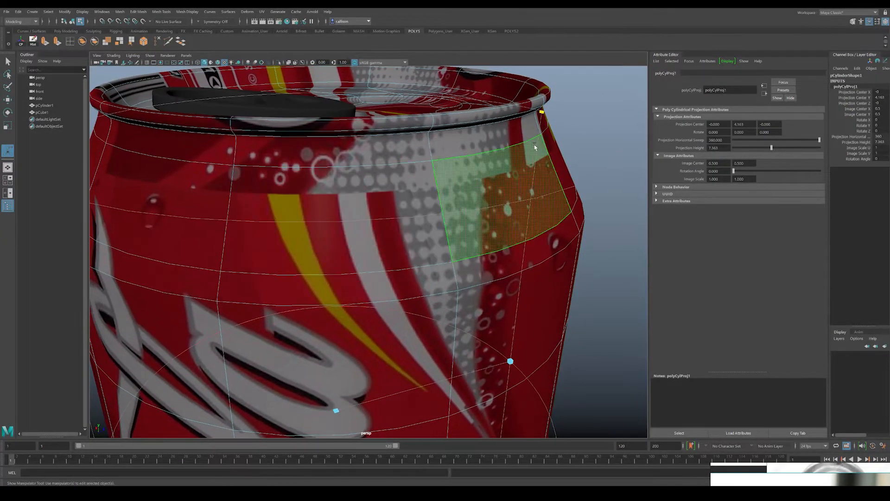
pyautogui.moveTo(543, 112); pyautogui.dragTo(545, 84)
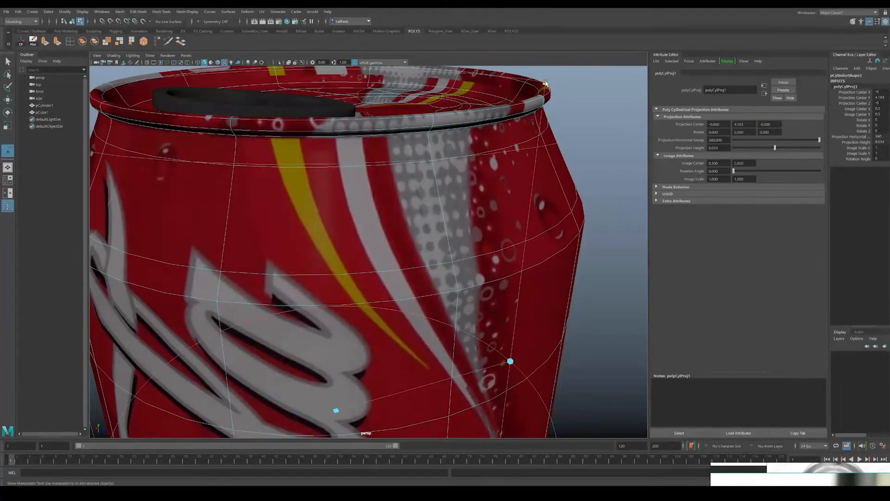
# - Return to object mode, reselect the can body and examine the label texture around its rim and lid
pyautogui.scroll(-5, 622, 149)
pyautogui.keyDown('alt'); pyautogui.moveTo(468, 162); pyautogui.dragTo(438, 207); pyautogui.keyUp('alt')
pyautogui.moveTo(404, 206); pyautogui.dragTo(406, 225, button='right')
pyautogui.keyDown('alt'); pyautogui.moveTo(412, 238); pyautogui.dragTo(394, 198); pyautogui.keyUp('alt')
pyautogui.moveTo(394, 196); pyautogui.dragTo(416, 186, button='right')
pyautogui.click(548, 188)
pyautogui.click(399, 226)
pyautogui.scroll(-3, 392, 226)
pyautogui.keyDown('alt'); pyautogui.moveTo(283, 216); pyautogui.dragTo(419, 173); pyautogui.keyUp('alt')
pyautogui.keyDown('alt'); pyautogui.moveTo(366, 213); pyautogui.dragTo(345, 225); pyautogui.keyUp('alt')
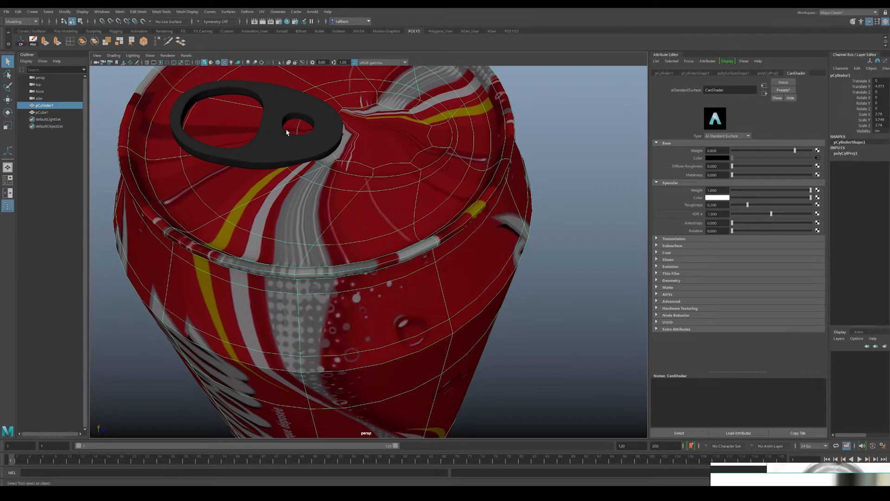
# - Reselect the can body in face mode and select the centre faces of its top lid
pyautogui.keyDown('alt'); pyautogui.moveTo(371, 159); pyautogui.dragTo(387, 223, button='middle'); pyautogui.keyUp('alt')
pyautogui.scroll(-5, 394, 235)
pyautogui.click(491, 264)
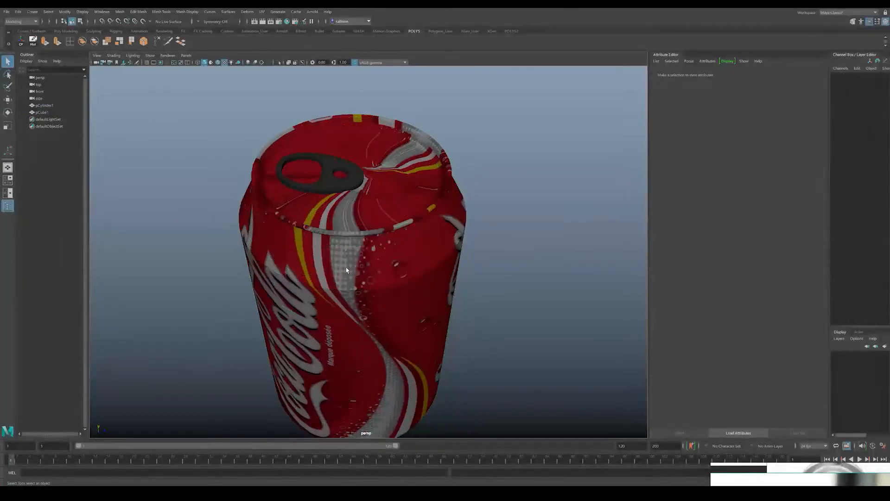
pyautogui.keyDown('alt'); pyautogui.moveTo(399, 276); pyautogui.dragTo(363, 266); pyautogui.keyUp('alt')
pyautogui.click(378, 212)
pyautogui.scroll(4, 396, 234)
pyautogui.moveTo(397, 234); pyautogui.dragTo(396, 256, button='right')
pyautogui.click(397, 187)
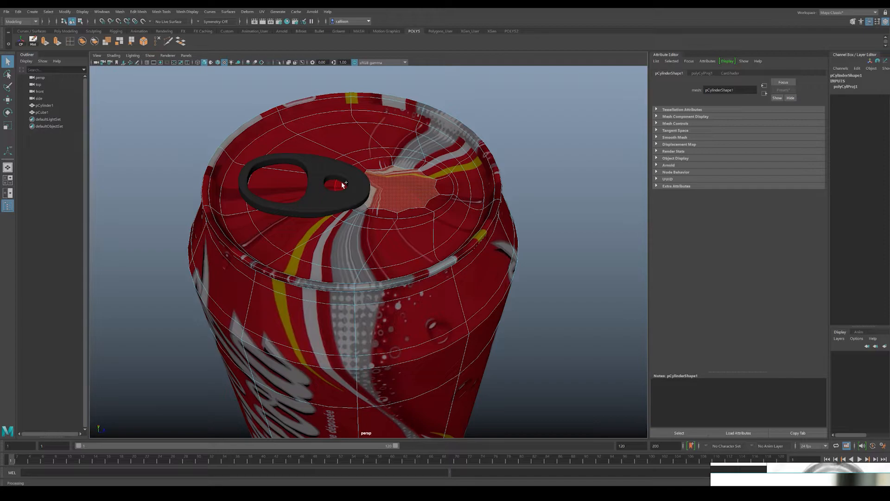
# - Grow the face selection outward from the lid's centre until it covers the whole lid and the raised rim
pyautogui.hotkey('shift', '.')
pyautogui.hotkey('shift', '.')
pyautogui.hotkey('shift', '.')
pyautogui.hotkey('shift', ',')
pyautogui.hotkey('shift', ',')
pyautogui.hotkey('shift', '.')
pyautogui.hotkey('shift', '.')
pyautogui.hotkey('shift', '.')
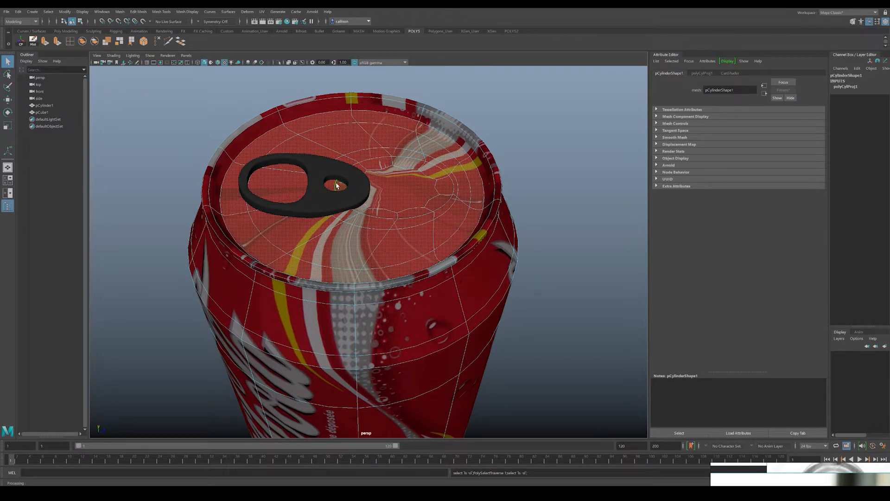
pyautogui.hotkey('shift', '.')
pyautogui.hotkey('shift', '.')
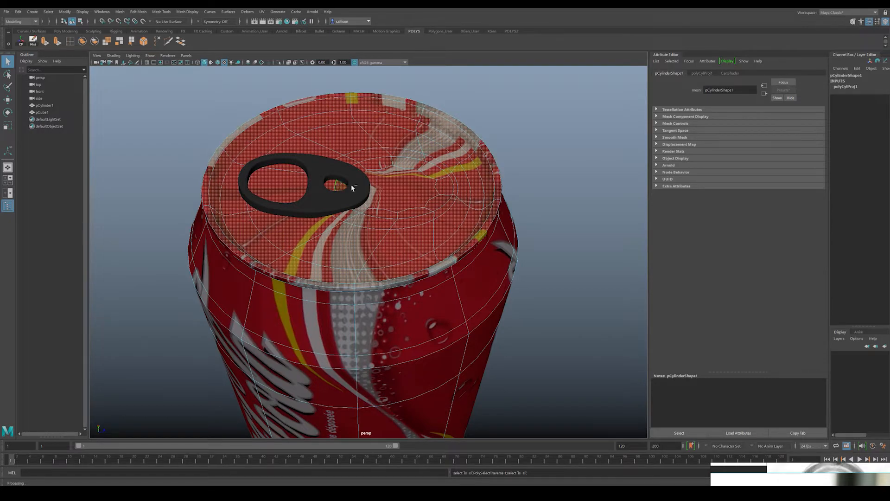
# - Extend the selection over the rim's outer edge, assign the existing metalShader to these faces, and return to object mode
pyautogui.keyDown('alt'); pyautogui.moveTo(402, 225); pyautogui.dragTo(404, 171); pyautogui.keyUp('alt')
pyautogui.keyDown('alt'); pyautogui.moveTo(403, 163); pyautogui.dragTo(376, 372, button='middle'); pyautogui.keyUp('alt')
pyautogui.keyDown('alt'); pyautogui.moveTo(376, 373); pyautogui.dragTo(385, 335); pyautogui.keyUp('alt')
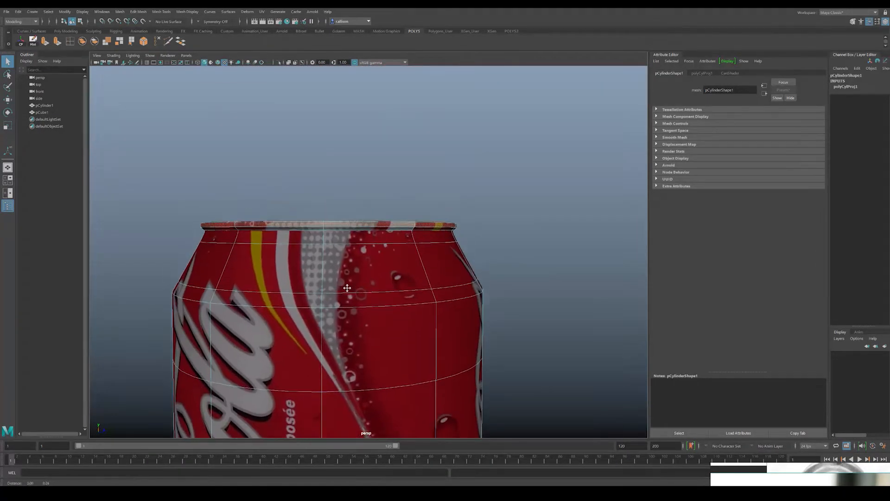
pyautogui.keyDown('alt'); pyautogui.moveTo(385, 335); pyautogui.dragTo(424, 316, button='right'); pyautogui.keyUp('alt')
pyautogui.keyDown('alt'); pyautogui.moveTo(424, 316); pyautogui.dragTo(439, 303); pyautogui.keyUp('alt')
pyautogui.hotkey('shift', '.')
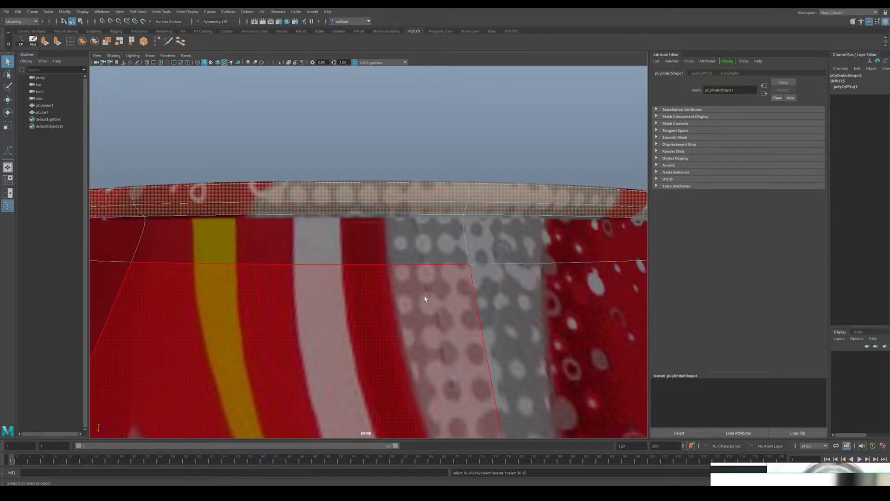
pyautogui.keyDown('alt'); pyautogui.moveTo(445, 267); pyautogui.dragTo(335, 241, button='right'); pyautogui.keyUp('alt')
pyautogui.keyDown('alt'); pyautogui.moveTo(335, 241); pyautogui.dragTo(325, 278); pyautogui.keyUp('alt')
pyautogui.keyDown('alt'); pyautogui.moveTo(325, 299); pyautogui.dragTo(343, 160, button='middle'); pyautogui.keyUp('alt')
pyautogui.keyDown('alt'); pyautogui.moveTo(343, 160); pyautogui.dragTo(422, 151, button='right'); pyautogui.keyUp('alt')
pyautogui.moveTo(475, 130); pyautogui.dragTo(524, 328, button='right')
pyautogui.moveTo(483, 166); pyautogui.dragTo(501, 159, button='right')
pyautogui.click(610, 172)
# - Select the centre faces of the can's underside and grow the selection across the base
pyautogui.scroll(-5, 517, 248)
pyautogui.keyDown('alt'); pyautogui.moveTo(517, 248); pyautogui.dragTo(396, 215); pyautogui.keyUp('alt')
pyautogui.click(416, 209)
pyautogui.moveTo(392, 227); pyautogui.dragTo(392, 250, button='right')
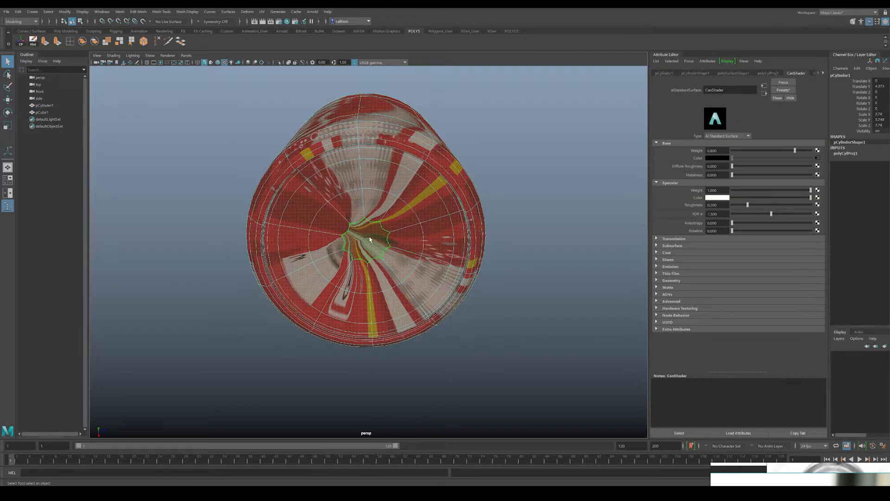
pyautogui.click(371, 239)
pyautogui.hotkey('shift', '.')
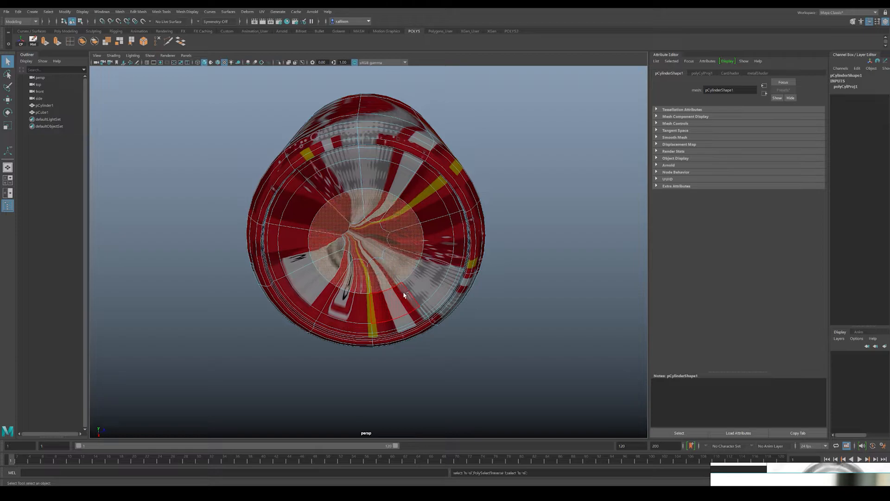
pyautogui.hotkey('shift', '.')
pyautogui.hotkey('shift', '.')
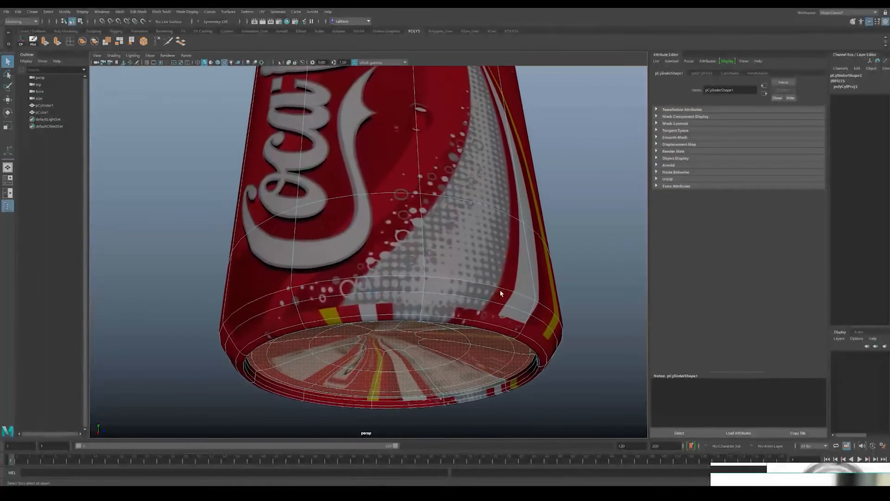
# - Show the full reference can photo beside the model and grow the underside selection to include the bottom rim
pyautogui.keyDown('alt'); pyautogui.moveTo(501, 293); pyautogui.dragTo(449, 235); pyautogui.keyUp('alt')
pyautogui.moveTo(781, 481); pyautogui.dragTo(717, 116, button='right')
pyautogui.moveTo(726, 307); pyautogui.dragTo(716, 242, button='middle')
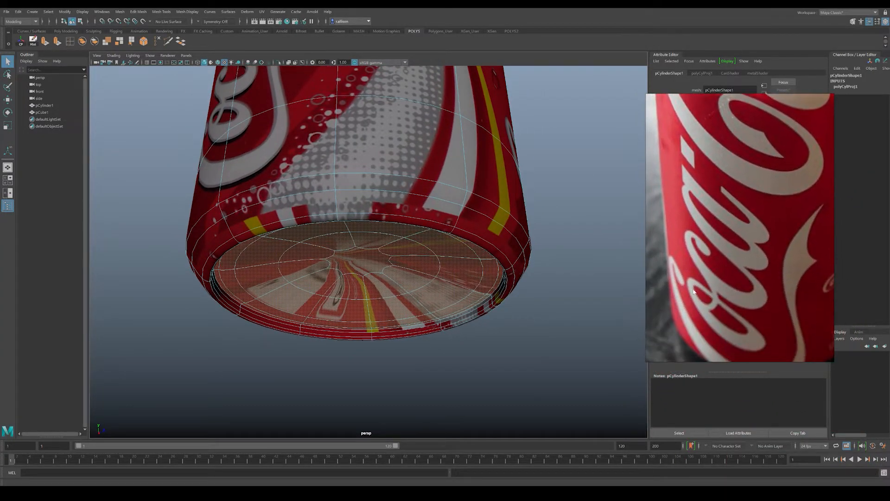
pyautogui.scroll(-5, 716, 242)
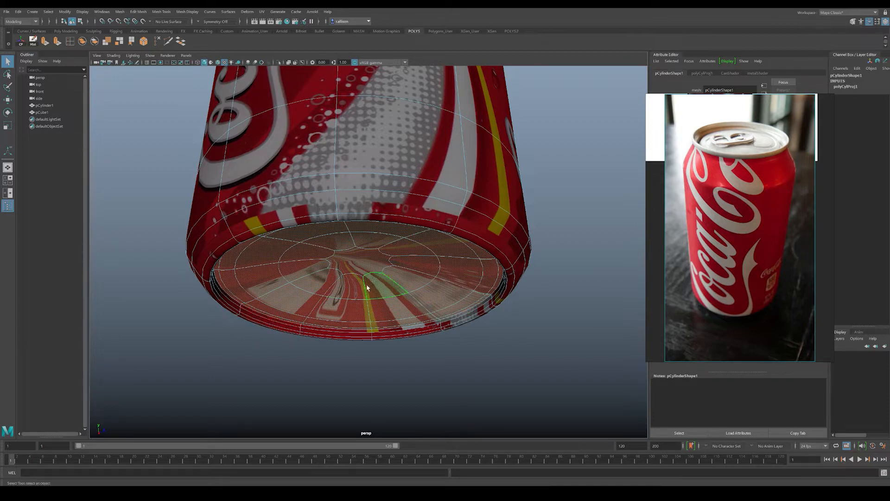
pyautogui.hotkey('shift', '.')
pyautogui.hotkey('shift', '.')
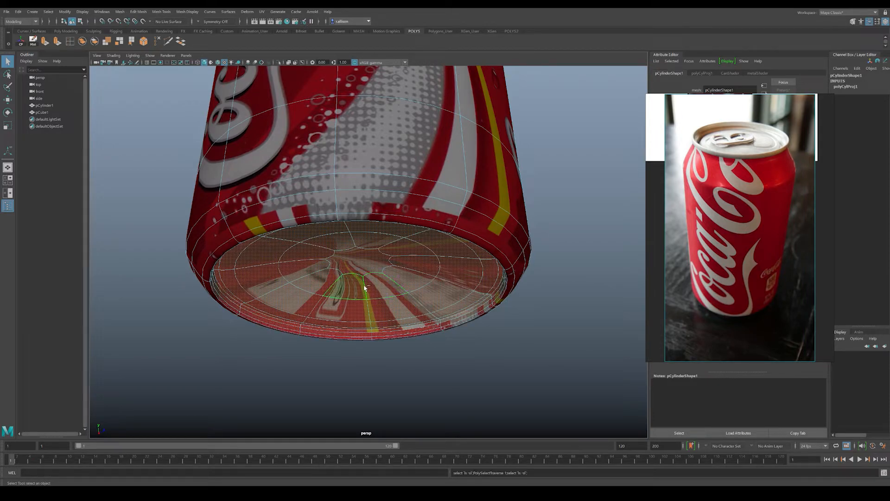
pyautogui.hotkey('shift', '.')
# - Assign the existing metalShader to the selected base faces, clear the selection and check the whole can
pyautogui.keyDown('alt'); pyautogui.moveTo(376, 268); pyautogui.dragTo(414, 234); pyautogui.keyUp('alt')
pyautogui.moveTo(414, 234); pyautogui.dragTo(465, 428, button='right')
pyautogui.click(567, 341)
pyautogui.scroll(-5, 398, 219)
pyautogui.keyDown('alt'); pyautogui.moveTo(398, 219); pyautogui.dragTo(411, 254); pyautogui.keyUp('alt')
pyautogui.scroll(5, 411, 254)
pyautogui.moveTo(385, 225); pyautogui.dragTo(407, 217, button='right')
pyautogui.scroll(-3, 478, 212)
pyautogui.keyDown('alt'); pyautogui.moveTo(478, 213); pyautogui.dragTo(380, 215); pyautogui.keyUp('alt')
# - Create a polygon plane and scale it up uniformly into a large ground surface around the can
pyautogui.keyDown('shift'); pyautogui.rightClick(239, 196); pyautogui.keyUp('shift')
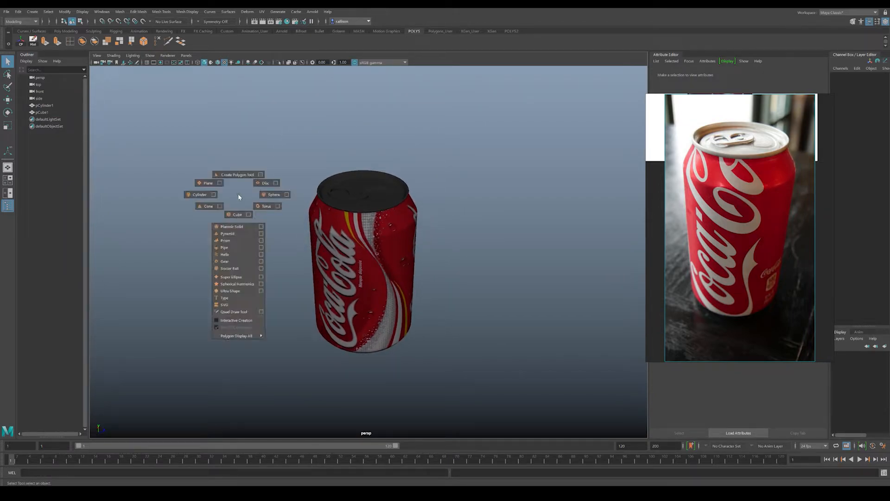
pyautogui.click(205, 184)
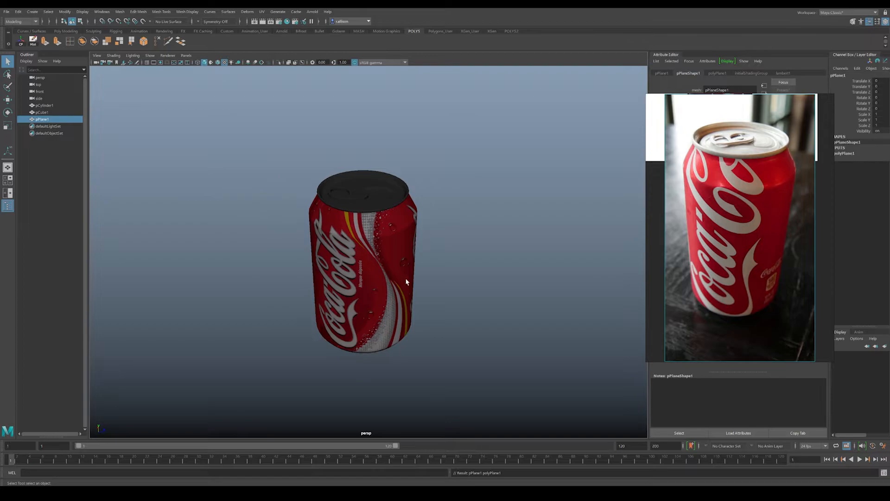
pyautogui.press('r')
pyautogui.moveTo(364, 312); pyautogui.dragTo(760, 202)
# - Move the ground plane vertically so the can's base rests on it, and clear the selection
pyautogui.press('w')
pyautogui.keyDown('alt'); pyautogui.moveTo(342, 309); pyautogui.dragTo(394, 279); pyautogui.keyUp('alt')
pyautogui.moveTo(375, 206); pyautogui.dragTo(375, 210)
pyautogui.keyDown('alt'); pyautogui.moveTo(375, 211); pyautogui.dragTo(347, 236); pyautogui.keyUp('alt')
pyautogui.click(350, 240)
pyautogui.keyDown('alt'); pyautogui.moveTo(348, 235); pyautogui.dragTo(382, 250, button='right'); pyautogui.keyUp('alt')
pyautogui.moveTo(381, 251)
pyautogui.keyDown('alt'); pyautogui.mouseDown()
pyautogui.moveTo(386, 244)
pyautogui.moveTo(384, 254)
pyautogui.mouseUp(); pyautogui.keyUp('alt')
pyautogui.moveTo(376, 124); pyautogui.dragTo(377, 121)
pyautogui.click(499, 188)
pyautogui.keyDown('alt'); pyautogui.moveTo(499, 188); pyautogui.dragTo(386, 203, button='right'); pyautogui.keyUp('alt')
pyautogui.moveTo(386, 202)
pyautogui.keyDown('alt'); pyautogui.mouseDown()
pyautogui.moveTo(402, 207)
pyautogui.moveTo(387, 258)
pyautogui.moveTo(380, 187)
pyautogui.mouseUp(); pyautogui.keyUp('alt')
pyautogui.keyDown('alt'); pyautogui.moveTo(374, 217); pyautogui.dragTo(371, 300); pyautogui.keyUp('alt')
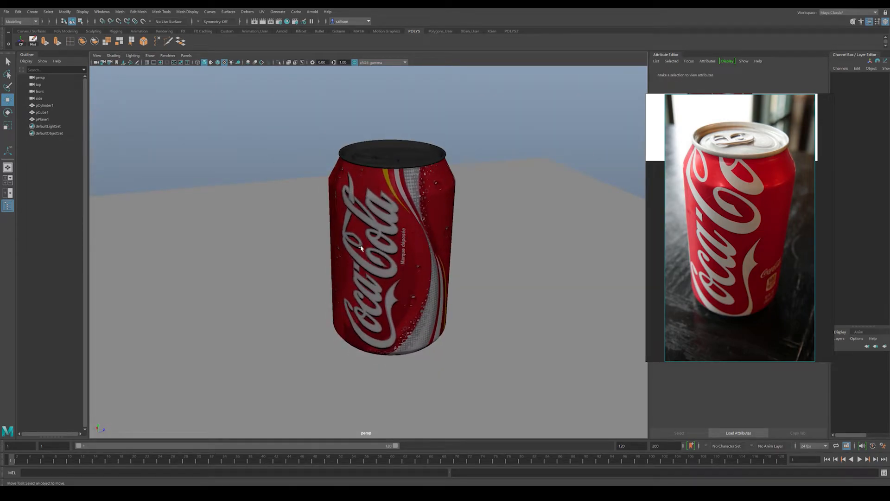
pyautogui.keyDown('alt'); pyautogui.moveTo(385, 249); pyautogui.dragTo(334, 131); pyautogui.keyUp('alt')
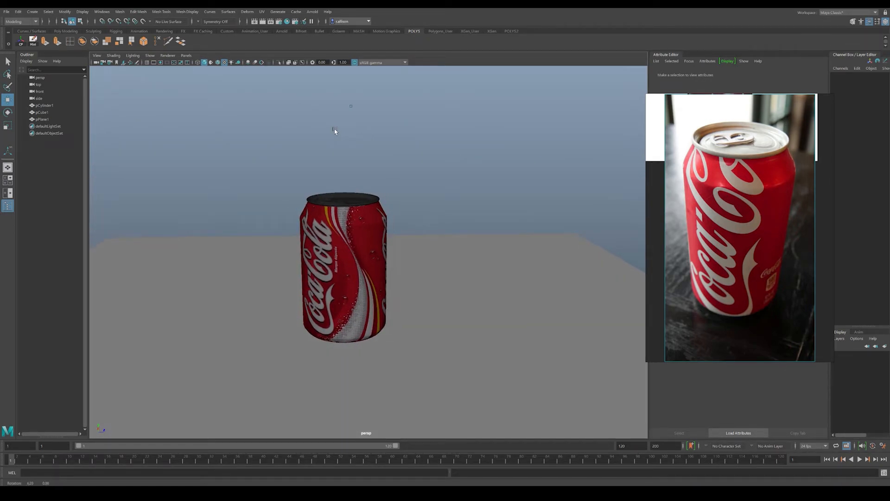
# - Add an Arnold skydome light to the scene and place the reference photo closer to the can
pyautogui.click(312, 12)
pyautogui.moveTo(343, 41)
pyautogui.click(394, 55)
pyautogui.keyDown('alt'); pyautogui.moveTo(396, 180); pyautogui.dragTo(404, 194, button='middle'); pyautogui.keyUp('alt')
pyautogui.moveTo(726, 157); pyautogui.dragTo(544, 173, button='right')
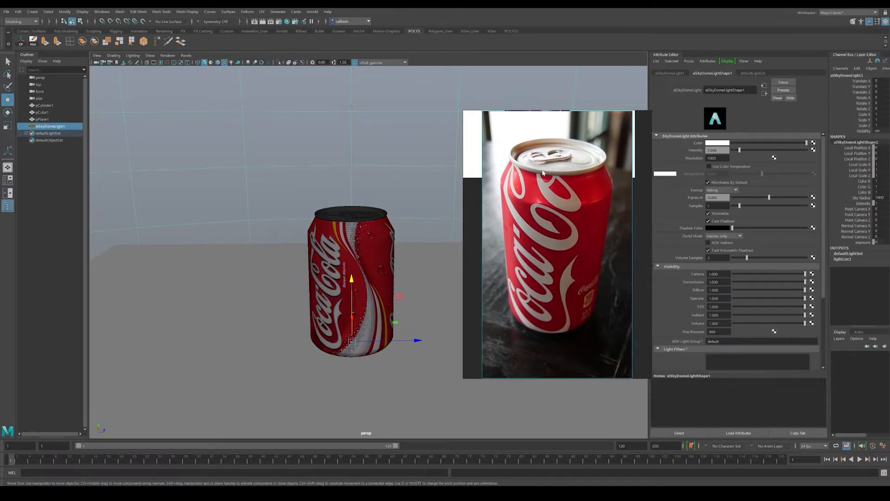
# - Connect a file texture to the skydome light's colour, load the glazed_patio HDR image, and set its colour space to Raw
pyautogui.click(814, 143)
pyautogui.click(355, 218)
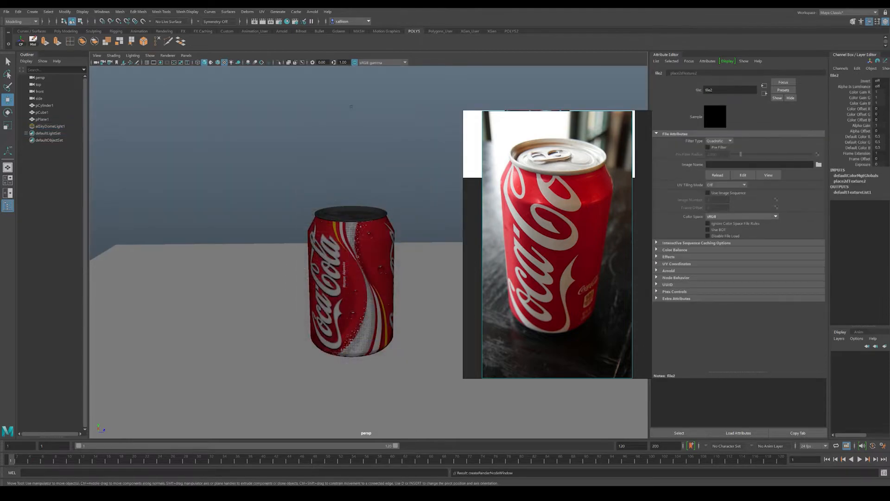
pyautogui.click(819, 165)
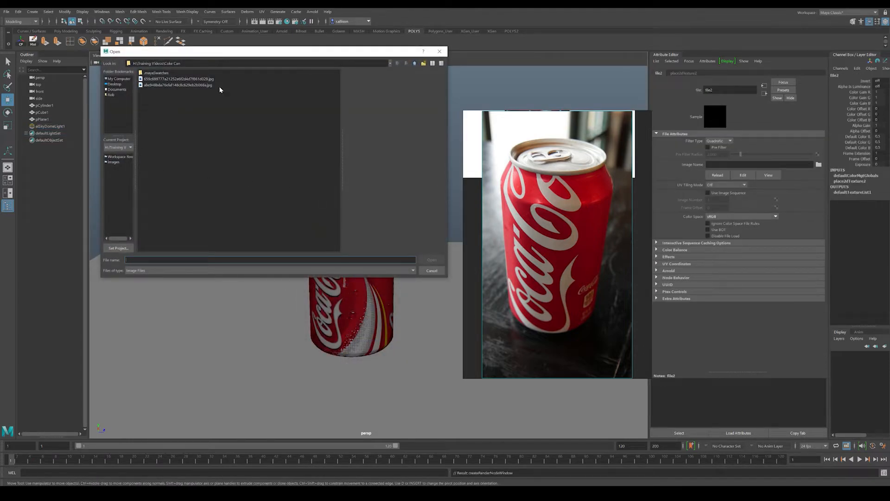
pyautogui.click(415, 64)
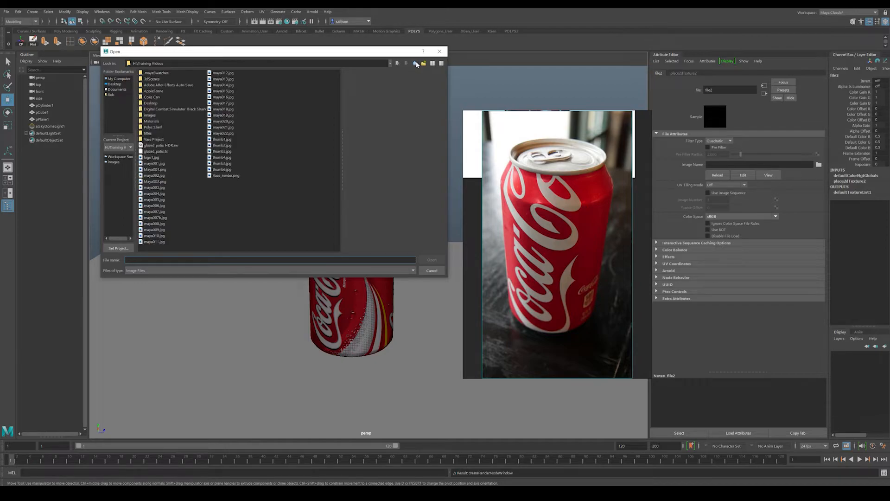
pyautogui.doubleClick(159, 145)
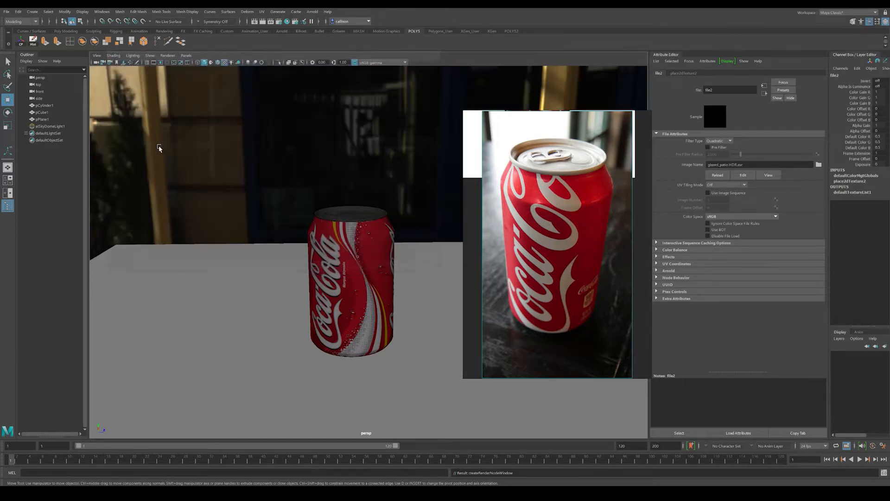
pyautogui.click(727, 218)
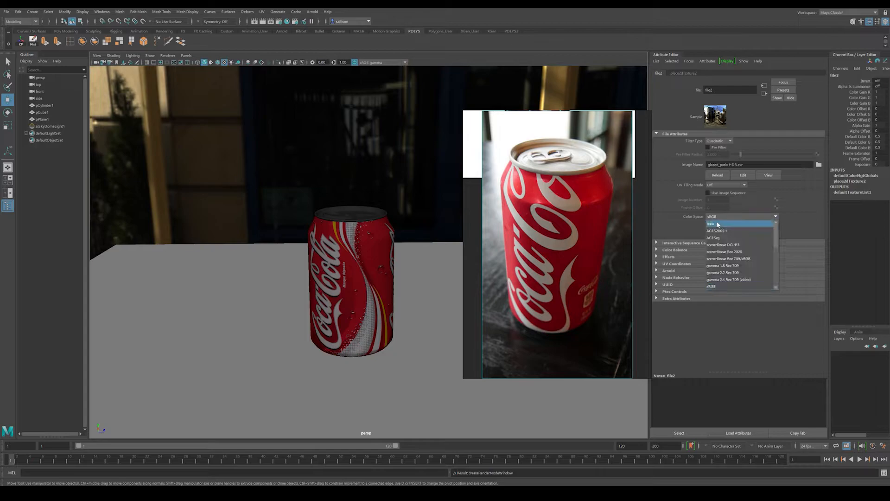
pyautogui.click(717, 223)
# - Set the skydome light's camera visibility to 0 and its viewport facing to back, and deselect the light
pyautogui.click(257, 182)
pyautogui.keyDown('alt'); pyautogui.moveTo(351, 215); pyautogui.dragTo(342, 215); pyautogui.keyUp('alt')
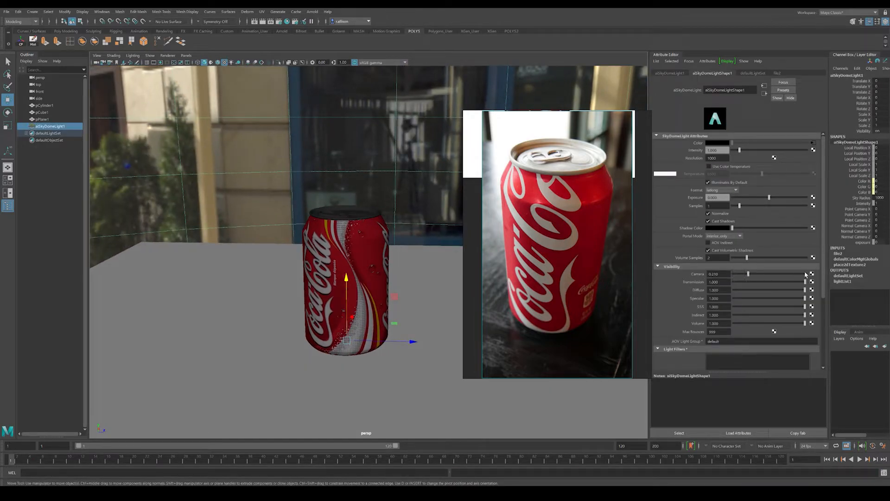
pyautogui.keyDown('alt'); pyautogui.moveTo(232, 177); pyautogui.dragTo(263, 168); pyautogui.keyUp('alt')
pyautogui.scroll(-5, 714, 222)
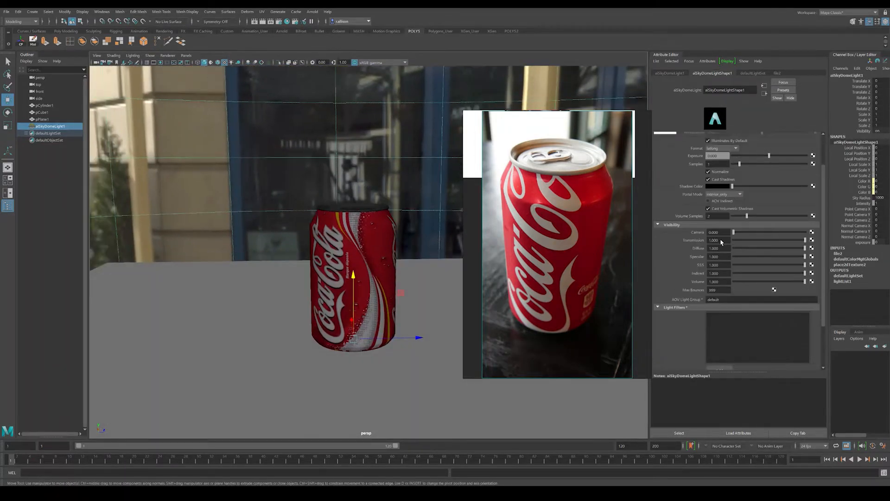
pyautogui.click(658, 345)
pyautogui.scroll(-1, 719, 280)
pyautogui.click(718, 348)
pyautogui.click(713, 360)
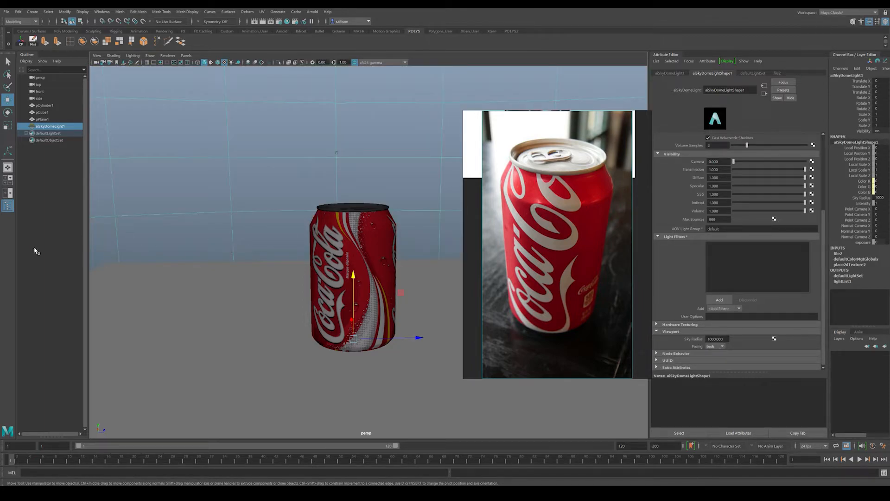
pyautogui.click(55, 227)
# - Frame the can slightly from above and examine the render settings for image size, render device, Arnold sampling and adaptive sampling
pyautogui.keyDown('alt'); pyautogui.moveTo(221, 228); pyautogui.dragTo(260, 199); pyautogui.keyUp('alt')
pyautogui.scroll(2, 260, 198)
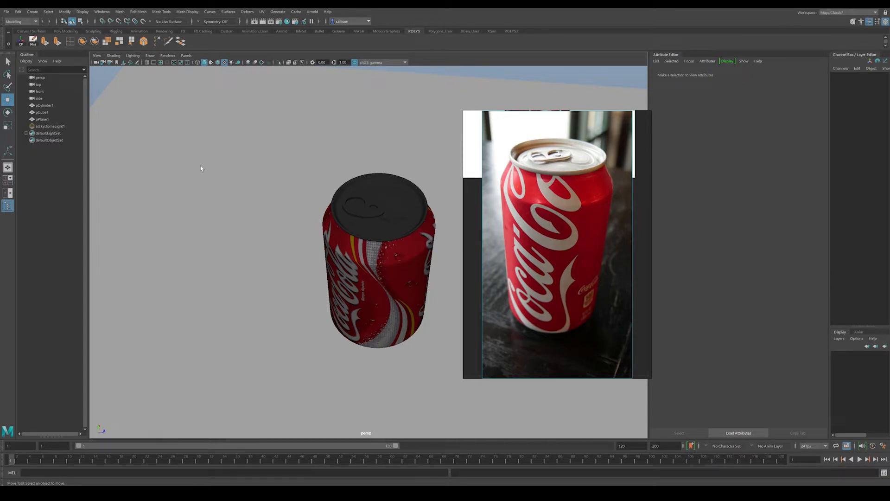
pyautogui.moveTo(349, 236)
pyautogui.keyDown('alt'); pyautogui.mouseDown()
pyautogui.moveTo(359, 230)
pyautogui.moveTo(323, 240)
pyautogui.moveTo(341, 248)
pyautogui.mouseUp(); pyautogui.keyUp('alt')
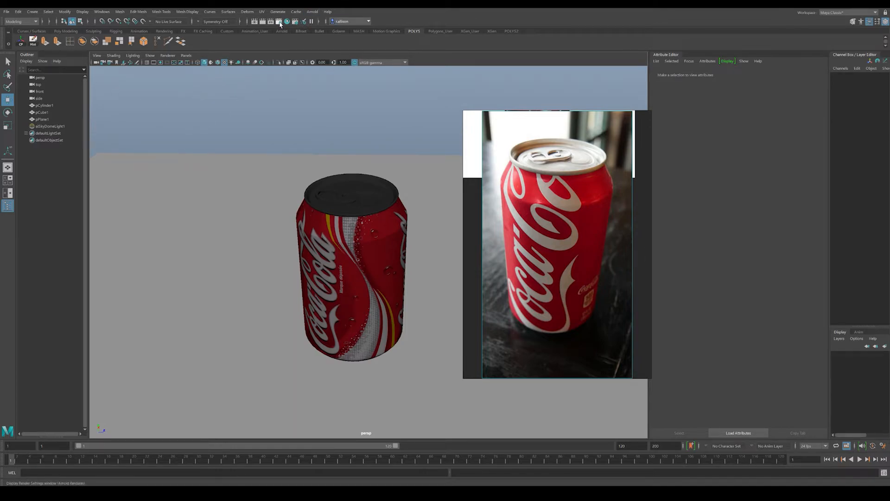
pyautogui.click(279, 22)
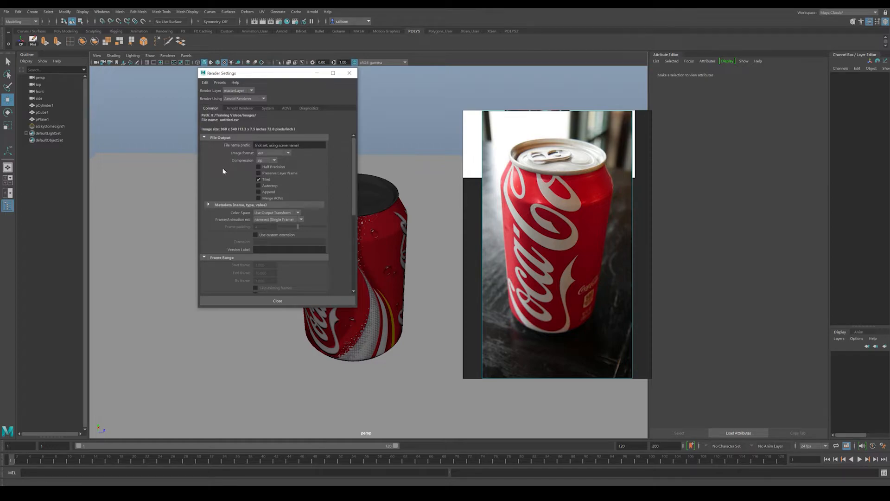
pyautogui.scroll(-5, 221, 204)
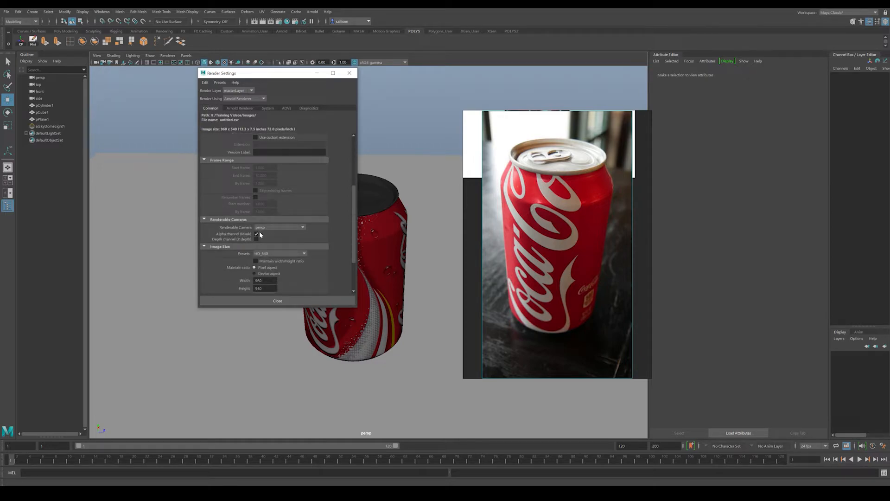
pyautogui.click(261, 254)
pyautogui.scroll(-3, 261, 267)
pyautogui.click(267, 273)
pyautogui.click(268, 108)
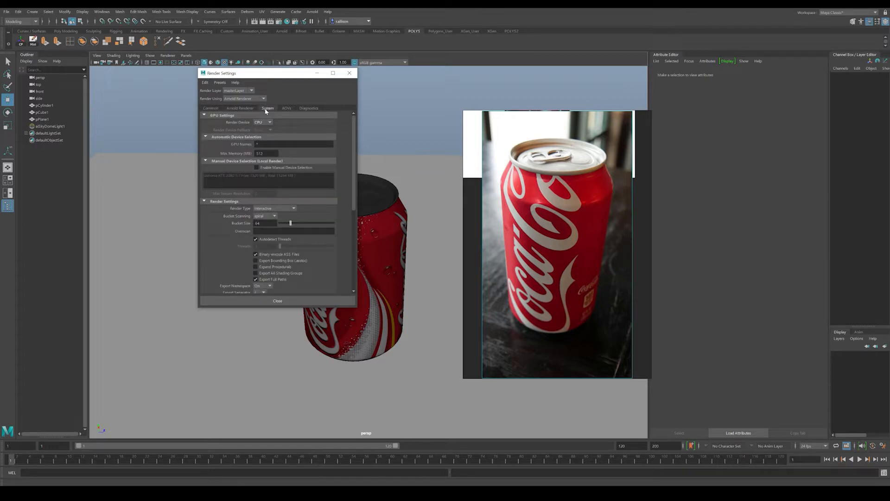
pyautogui.click(241, 108)
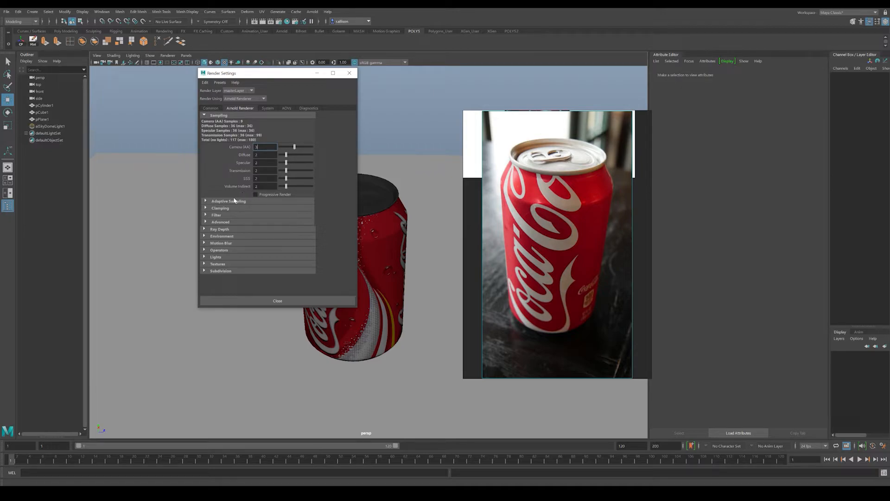
pyautogui.click(206, 202)
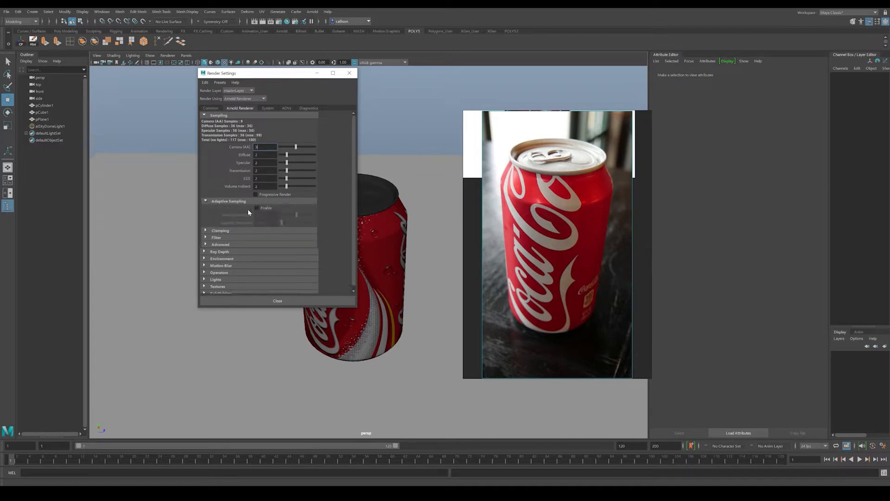
pyautogui.click(206, 202)
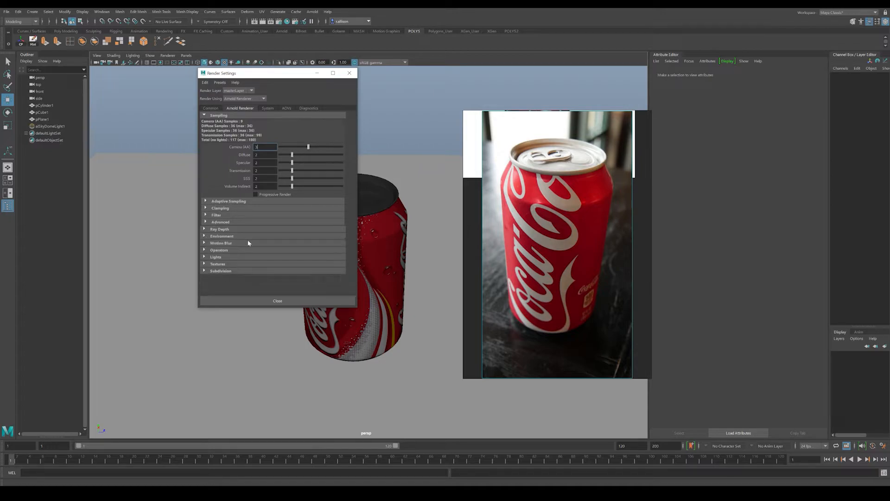
# - Select the skydome light in the scene and dismiss the render settings
pyautogui.click(51, 127)
pyautogui.scroll(4, 723, 199)
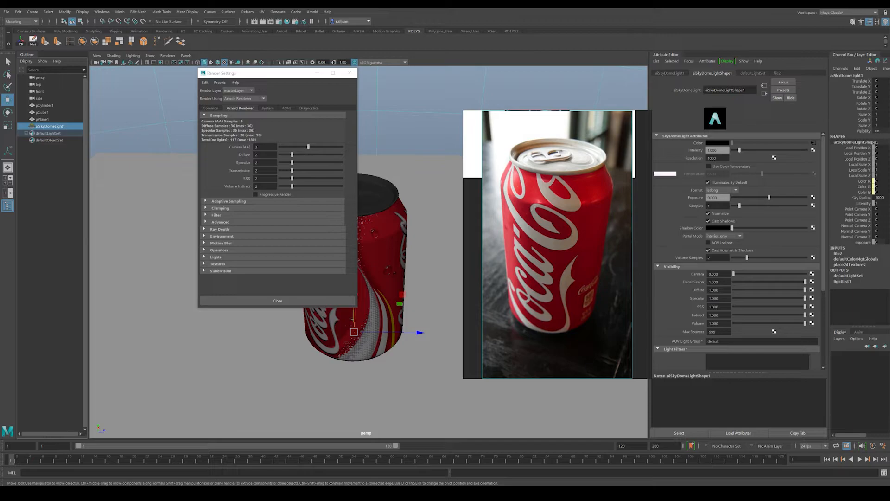
pyautogui.keyDown('alt'); pyautogui.moveTo(454, 224); pyautogui.dragTo(435, 226); pyautogui.keyUp('alt')
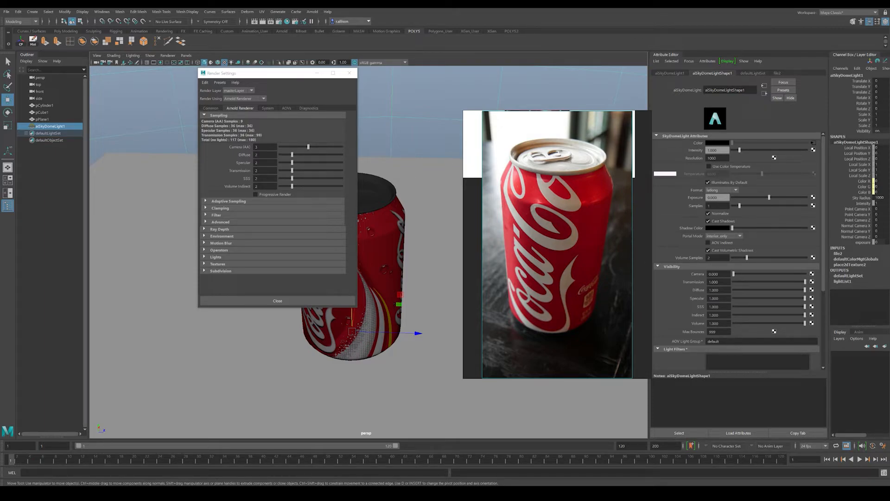
pyautogui.keyDown('alt'); pyautogui.moveTo(397, 210); pyautogui.dragTo(352, 139); pyautogui.keyUp('alt')
pyautogui.click(349, 73)
pyautogui.keyDown('alt'); pyautogui.moveTo(343, 100); pyautogui.dragTo(324, 123); pyautogui.keyUp('alt')
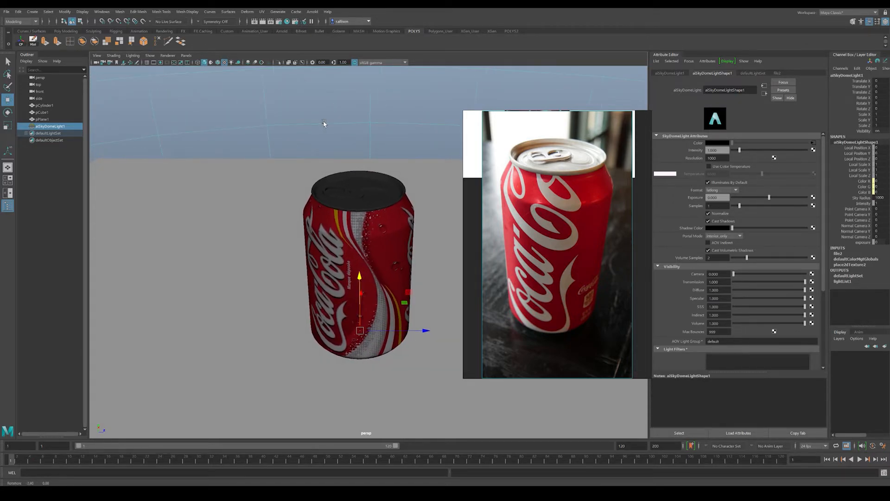
# - Run an interactive Arnold test render of the perspective view, stop it once resolved, and inspect the can
pyautogui.click(168, 55)
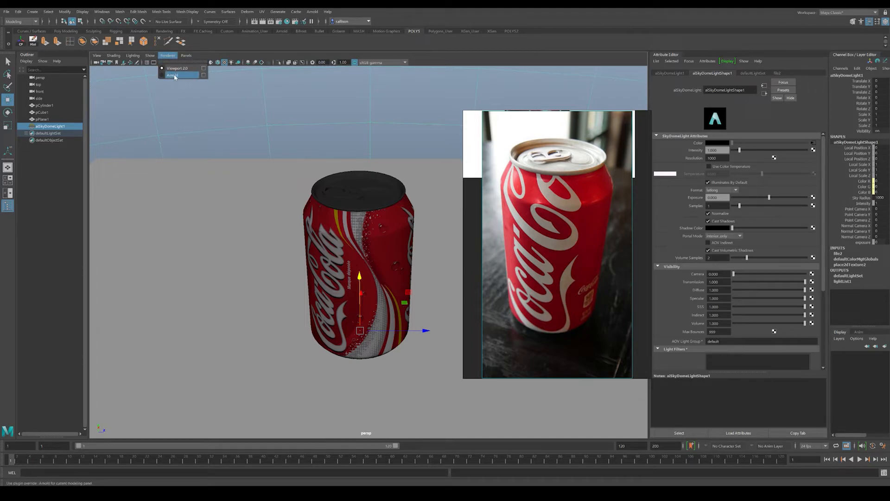
pyautogui.click(187, 75)
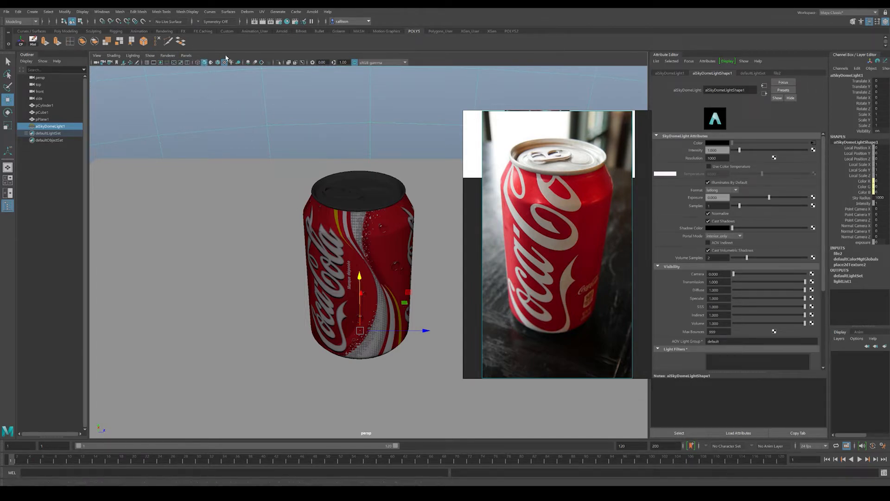
pyautogui.click(272, 22)
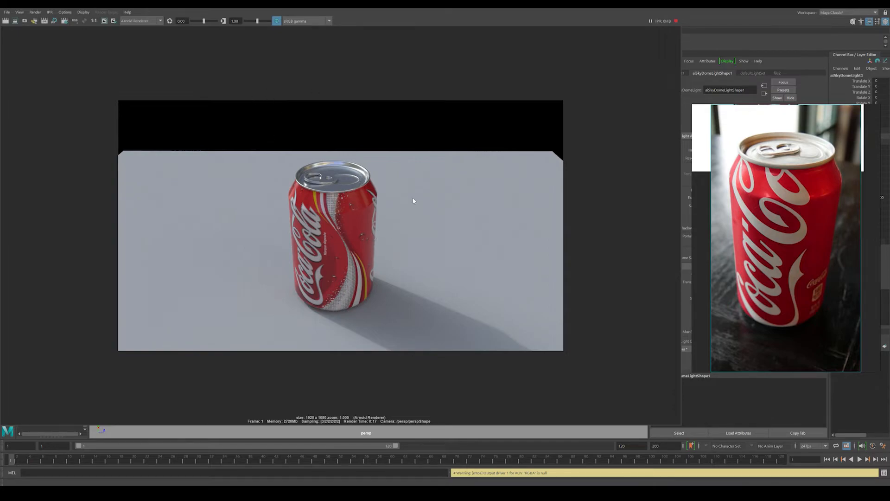
pyautogui.click(676, 22)
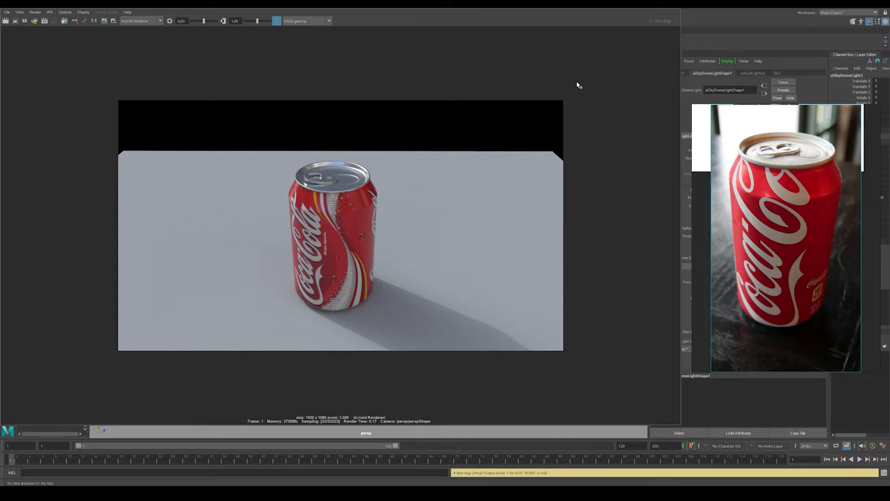
pyautogui.click(440, 273)
pyautogui.scroll(6, 440, 274)
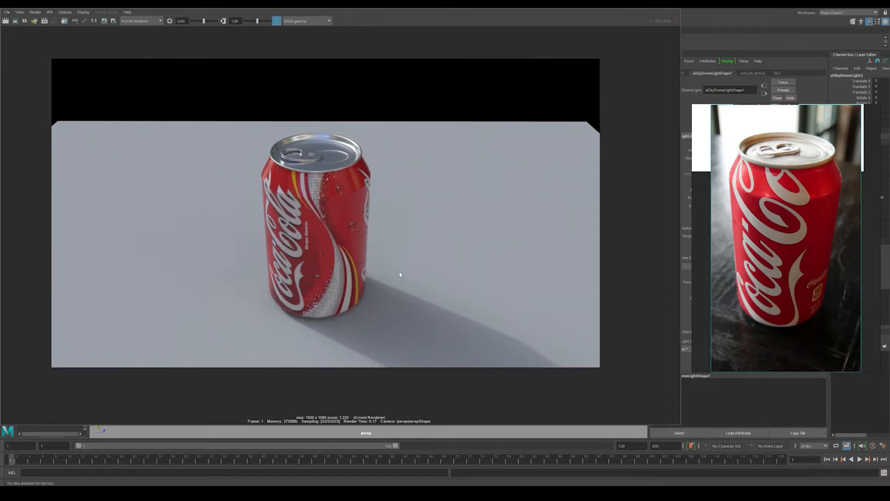
pyautogui.scroll(-6, 376, 285)
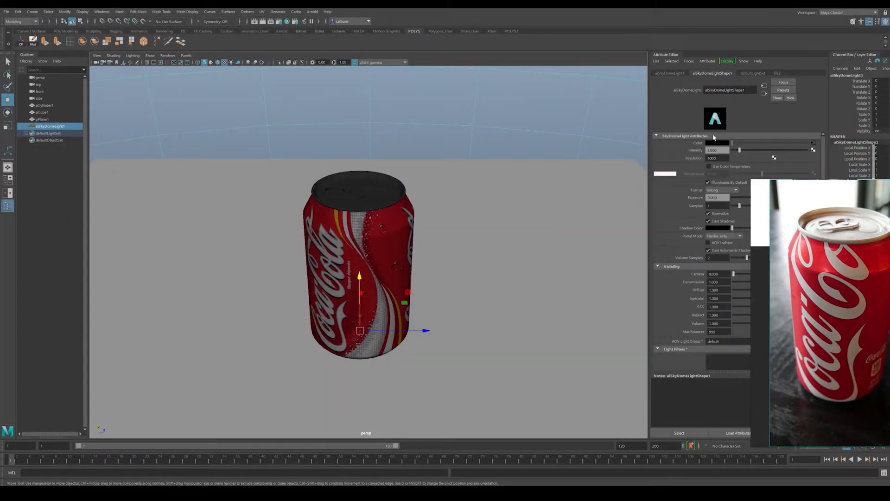
# - Set the skydome light's resolution to 2000 and its samples to 3
pyautogui.moveTo(717, 158); pyautogui.dragTo(664, 160)
pyautogui.write('2000')
pyautogui.press('Return')
pyautogui.click(710, 206)
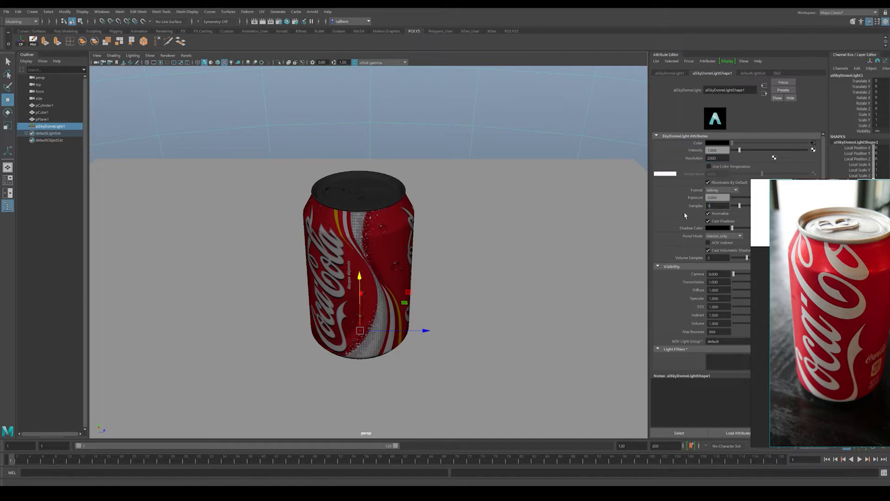
pyautogui.moveTo(714, 206); pyautogui.dragTo(690, 207)
pyautogui.write('3')
pyautogui.press('Return')
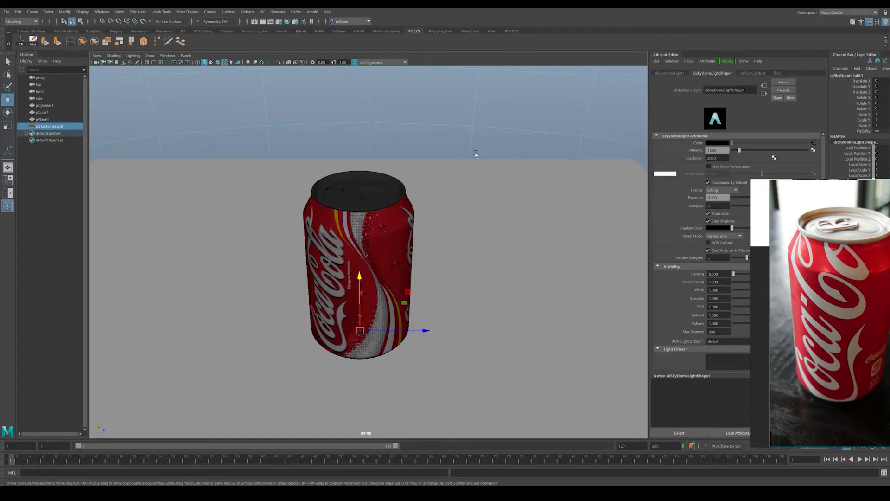
# - Reopen the Render View, rerun the interactive render of the can, and stop it once the image has resolved
pyautogui.click(98, 13)
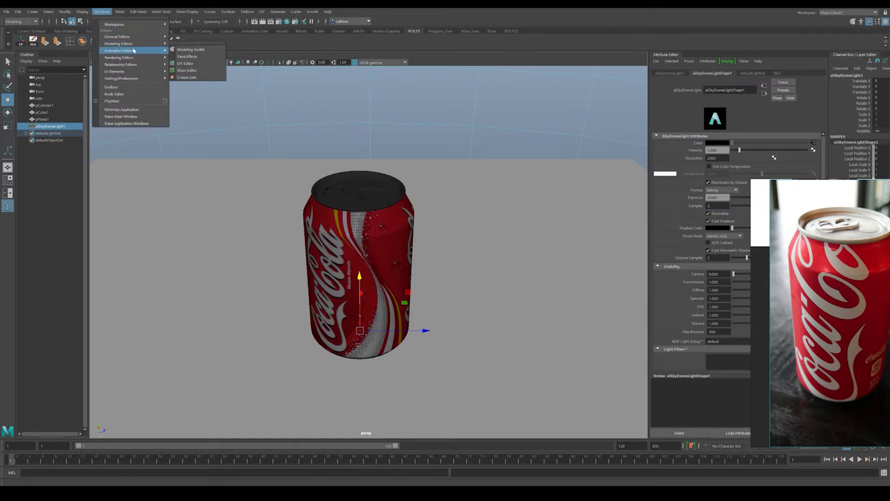
pyautogui.moveTo(135, 57)
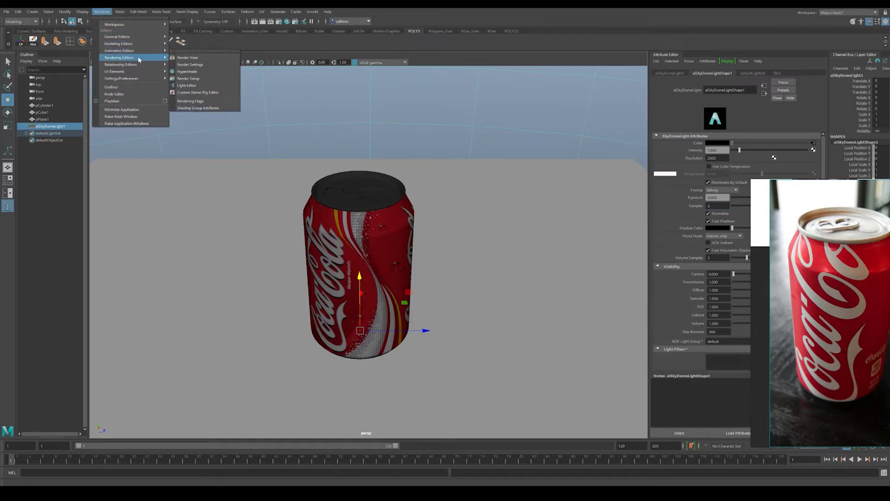
pyautogui.click(182, 58)
pyautogui.moveTo(300, 4); pyautogui.dragTo(326, 27)
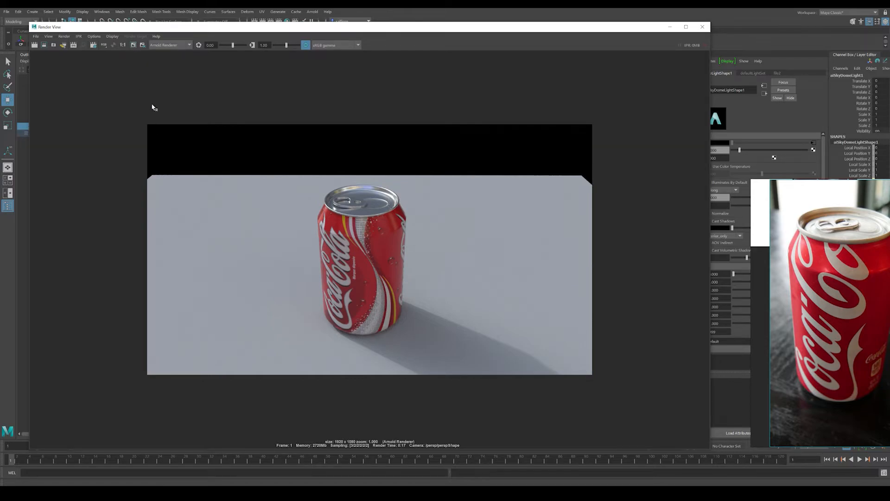
pyautogui.click(134, 46)
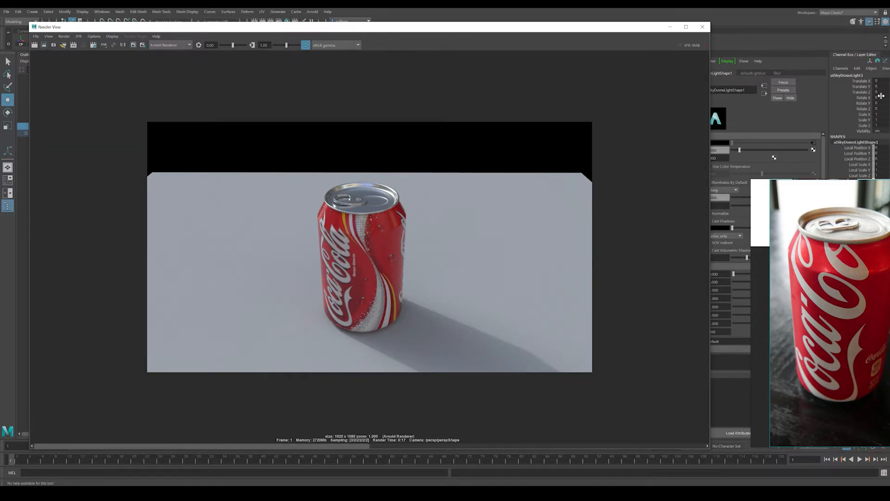
pyautogui.moveTo(616, 27); pyautogui.dragTo(582, 21)
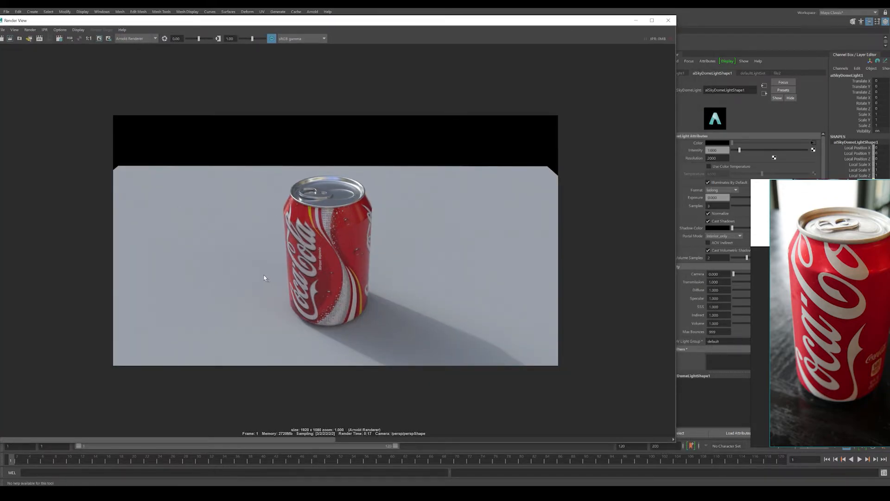
pyautogui.moveTo(67, 25); pyautogui.dragTo(109, 34)
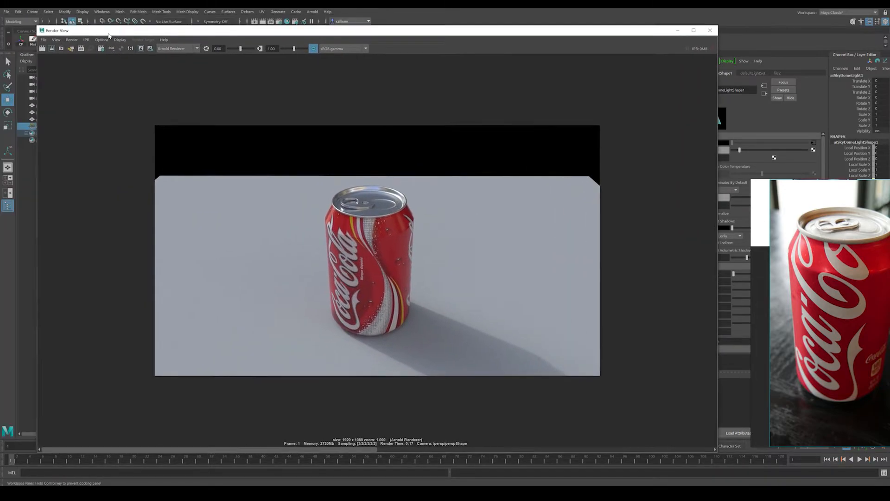
pyautogui.click(81, 47)
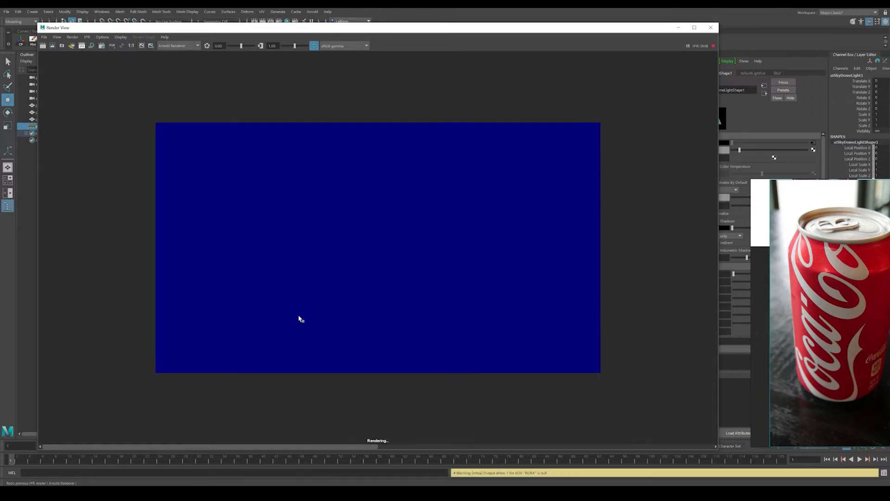
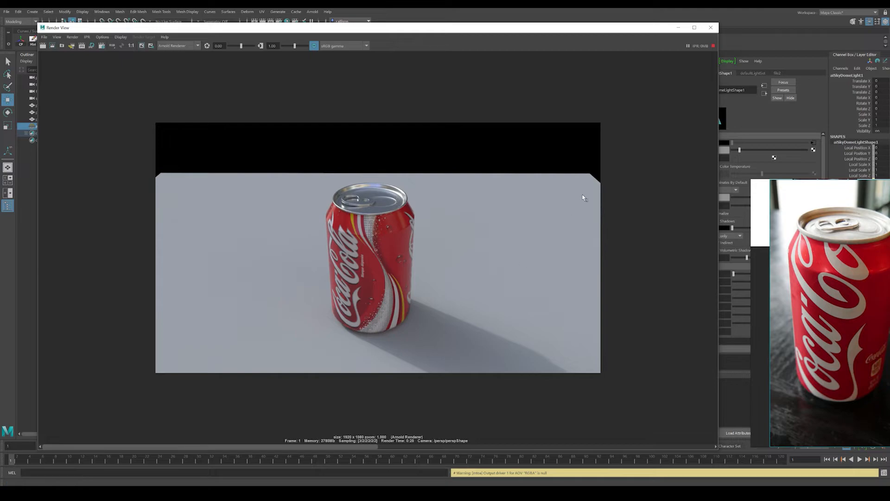
pyautogui.click(713, 47)
# - Examine the can's label, base and ground shadow up close in the new render
pyautogui.scroll(5, 675, 327)
pyautogui.keyDown('alt'); pyautogui.moveTo(538, 389); pyautogui.dragTo(388, 219, button='middle'); pyautogui.keyUp('alt')
pyautogui.keyDown('alt'); pyautogui.moveTo(387, 219); pyautogui.dragTo(473, 294, button='right'); pyautogui.keyUp('alt')
pyautogui.keyDown('alt'); pyautogui.moveTo(376, 276); pyautogui.dragTo(388, 270, button='middle'); pyautogui.keyUp('alt')
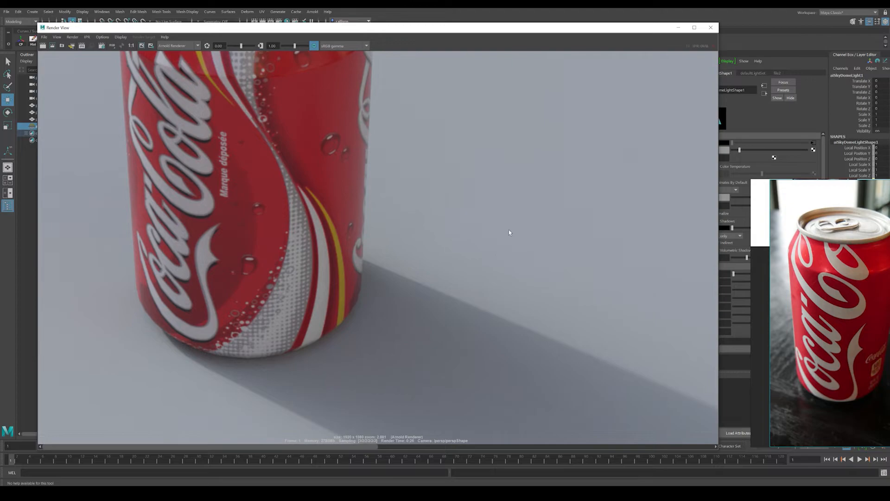
pyautogui.scroll(-5, 504, 238)
# - Review the Arnold sampling settings, examine the whole rendered image, and close the Render View
pyautogui.moveTo(363, 28); pyautogui.dragTo(359, 316)
pyautogui.click(279, 21)
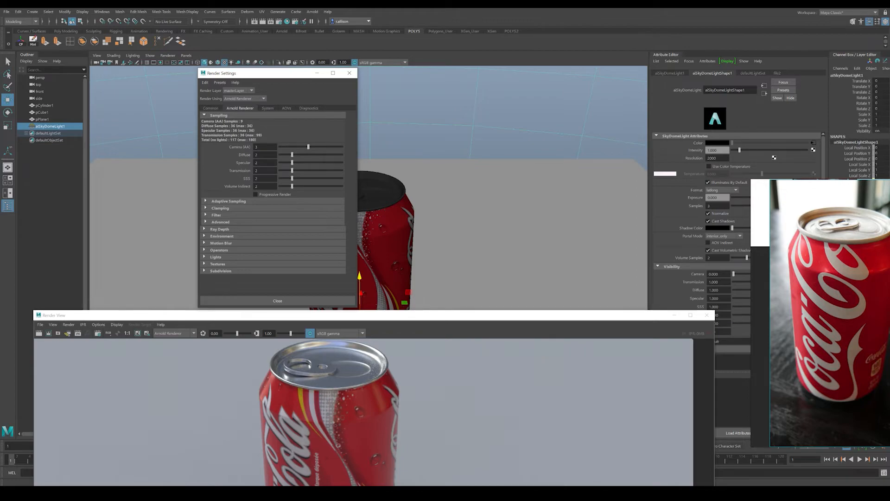
pyautogui.click(349, 74)
pyautogui.moveTo(377, 315); pyautogui.dragTo(430, 65)
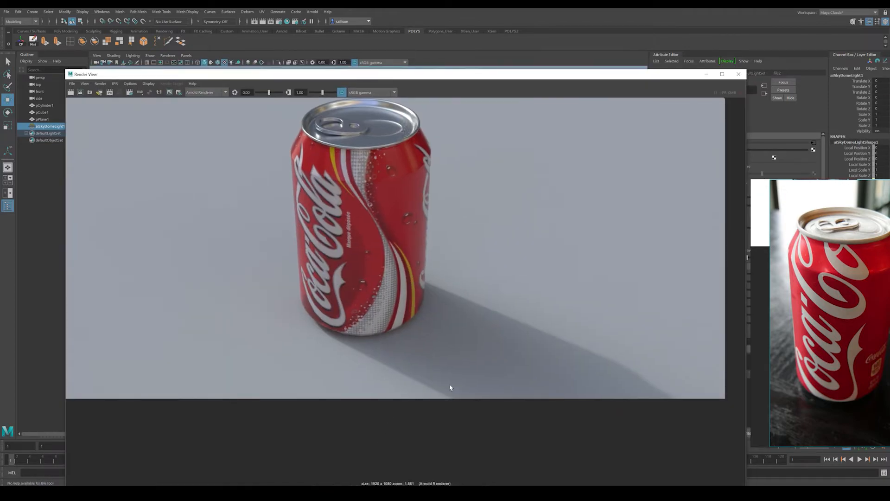
pyautogui.keyDown('alt'); pyautogui.moveTo(441, 387); pyautogui.dragTo(386, 450, button='right'); pyautogui.keyUp('alt')
pyautogui.moveTo(400, 69); pyautogui.dragTo(408, 39)
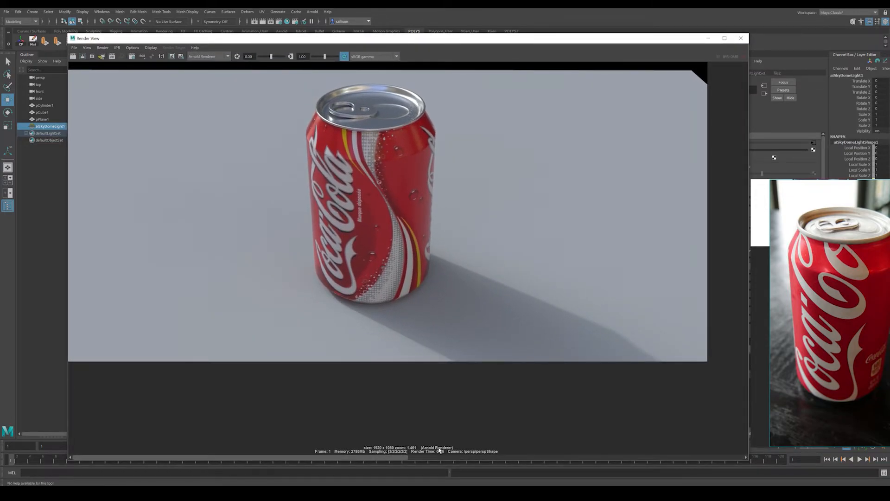
pyautogui.keyDown('alt'); pyautogui.moveTo(428, 144); pyautogui.dragTo(265, 139, button='right'); pyautogui.keyUp('alt')
pyautogui.keyDown('alt'); pyautogui.moveTo(403, 245); pyautogui.dragTo(408, 272, button='middle'); pyautogui.keyUp('alt')
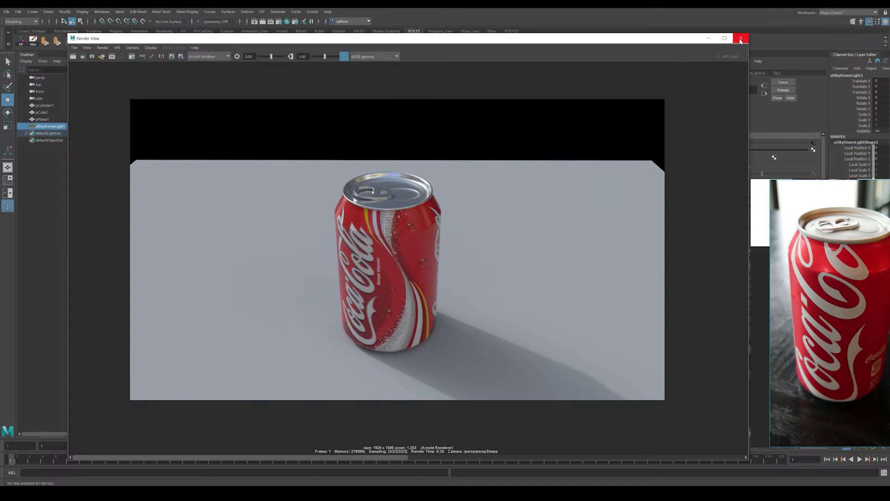
pyautogui.click(741, 41)
# - Select the perspective view's camera and set its focal length to 18
pyautogui.keyDown('alt'); pyautogui.moveTo(293, 310); pyautogui.dragTo(289, 283); pyautogui.keyUp('alt')
pyautogui.click(97, 55)
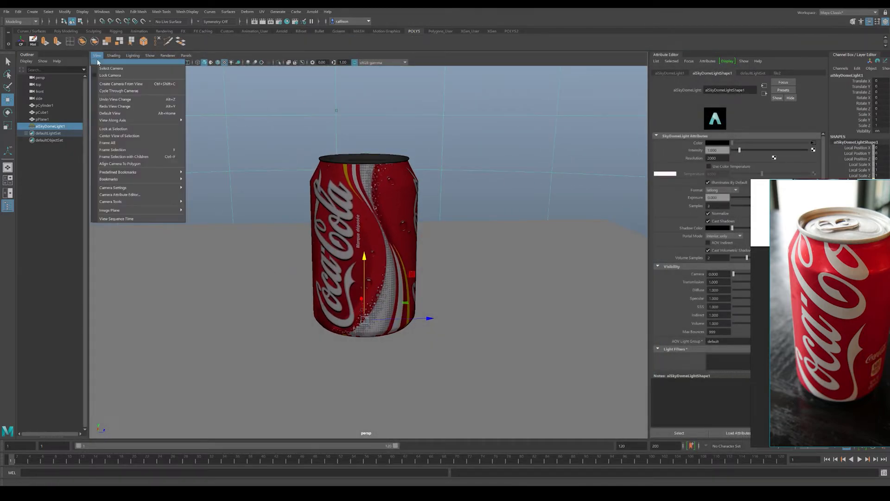
pyautogui.click(105, 70)
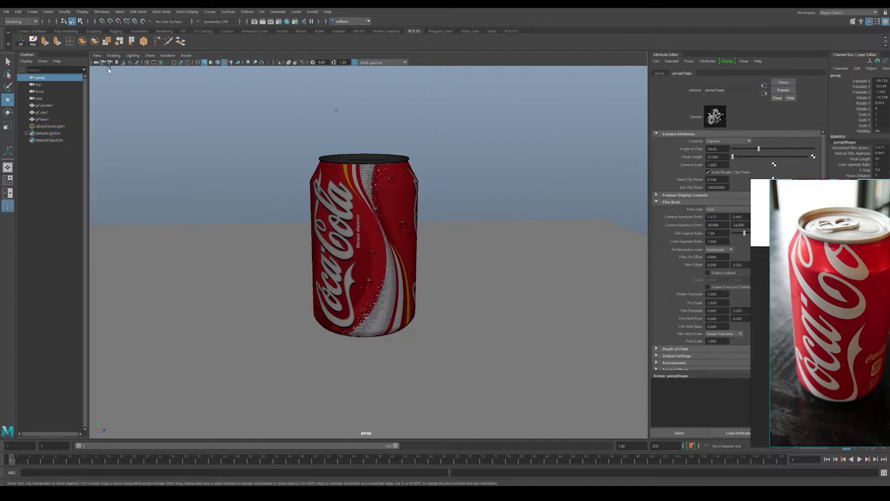
pyautogui.doubleClick(714, 157)
pyautogui.write('18')
pyautogui.press('Return')
# - Examine the wide-lens perspective distortion of the can from a low angle
pyautogui.keyDown('alt'); pyautogui.moveTo(308, 235); pyautogui.dragTo(421, 289, button='right'); pyautogui.keyUp('alt')
pyautogui.keyDown('alt'); pyautogui.moveTo(421, 288); pyautogui.dragTo(423, 258); pyautogui.keyUp('alt')
pyautogui.keyDown('alt'); pyautogui.moveTo(423, 259); pyautogui.dragTo(412, 297, button='middle'); pyautogui.keyUp('alt')
pyautogui.keyDown('alt'); pyautogui.moveTo(411, 296); pyautogui.dragTo(377, 280, button='right'); pyautogui.keyUp('alt')
pyautogui.keyDown('alt'); pyautogui.moveTo(377, 280); pyautogui.dragTo(366, 268); pyautogui.keyUp('alt')
pyautogui.keyDown('alt'); pyautogui.moveTo(366, 268); pyautogui.dragTo(374, 294, button='middle'); pyautogui.keyUp('alt')
pyautogui.keyDown('alt'); pyautogui.moveTo(374, 294); pyautogui.dragTo(376, 290); pyautogui.keyUp('alt')
pyautogui.keyDown('alt'); pyautogui.moveTo(375, 290); pyautogui.dragTo(359, 285, button='right'); pyautogui.keyUp('alt')
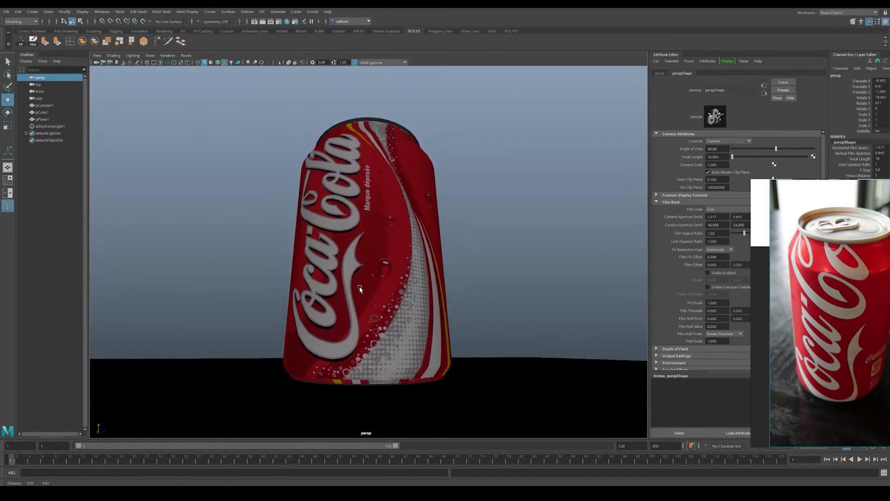
pyautogui.keyDown('alt'); pyautogui.moveTo(359, 285); pyautogui.dragTo(359, 283); pyautogui.keyUp('alt')
pyautogui.keyDown('alt'); pyautogui.moveTo(360, 283); pyautogui.dragTo(338, 278, button='middle'); pyautogui.keyUp('alt')
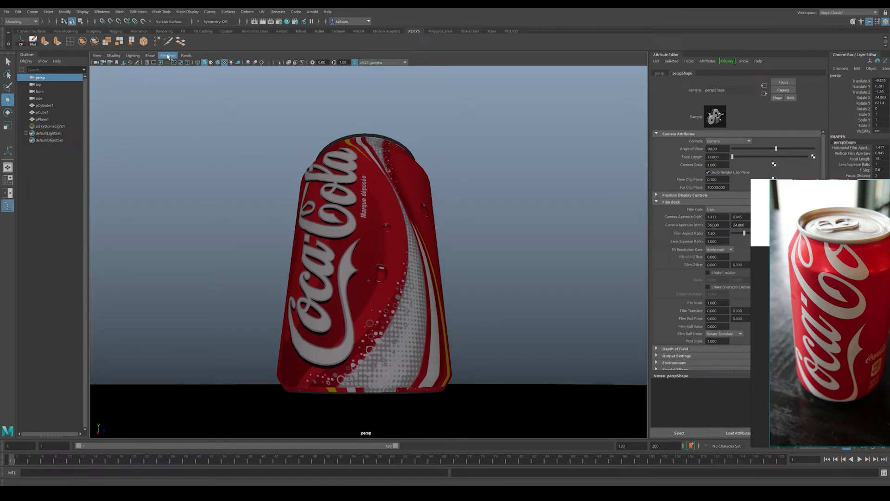
# - Preview the low-angle can with the Arnold viewport renderer, and stop and close the preview
pyautogui.click(168, 56)
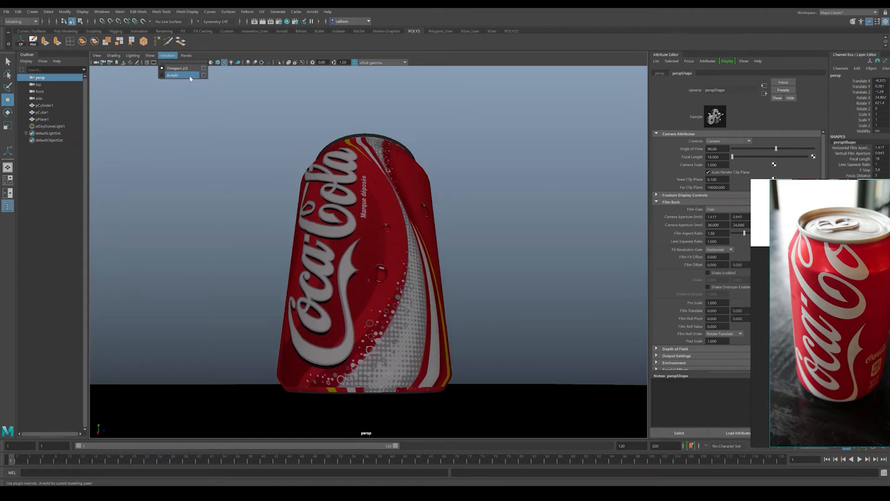
pyautogui.click(190, 79)
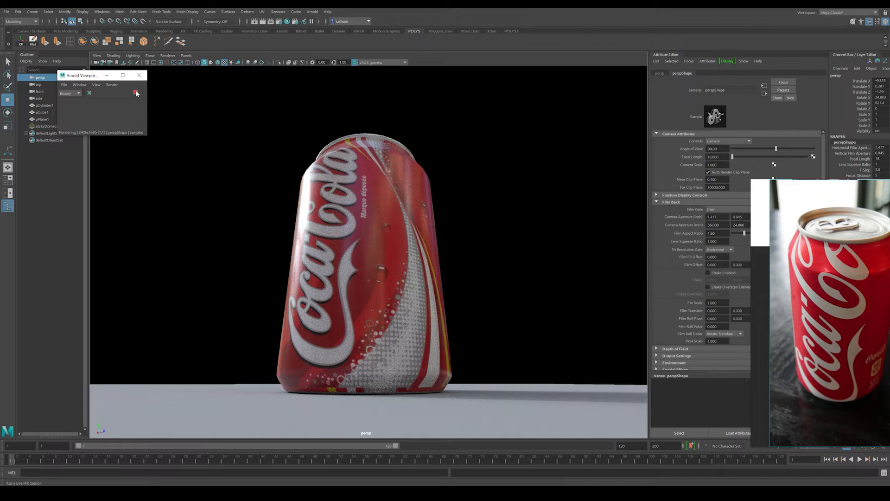
pyautogui.click(136, 92)
pyautogui.click(139, 75)
# - Set the perspective camera's focal length to 100
pyautogui.keyDown('alt'); pyautogui.moveTo(432, 214); pyautogui.dragTo(408, 225, button='right'); pyautogui.keyUp('alt')
pyautogui.keyDown('alt'); pyautogui.moveTo(408, 225); pyautogui.dragTo(406, 261); pyautogui.keyUp('alt')
pyautogui.keyDown('alt'); pyautogui.moveTo(410, 221); pyautogui.dragTo(355, 204, button='right'); pyautogui.keyUp('alt')
pyautogui.keyDown('alt'); pyautogui.moveTo(355, 204); pyautogui.dragTo(352, 219); pyautogui.keyUp('alt')
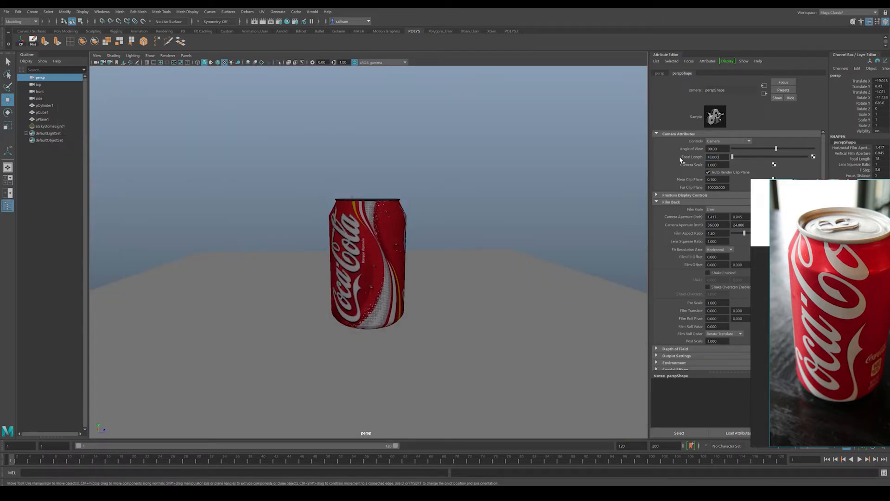
pyautogui.write('100')
pyautogui.press('Return')
# - Examine the can's proportions through the long lens from a low angle and from above the lid
pyautogui.keyDown('alt'); pyautogui.moveTo(482, 262); pyautogui.dragTo(312, 218, button='right'); pyautogui.keyUp('alt')
pyautogui.keyDown('alt'); pyautogui.moveTo(312, 218); pyautogui.dragTo(333, 194, button='middle'); pyautogui.keyUp('alt')
pyautogui.keyDown('alt'); pyautogui.moveTo(334, 211); pyautogui.dragTo(347, 200); pyautogui.keyUp('alt')
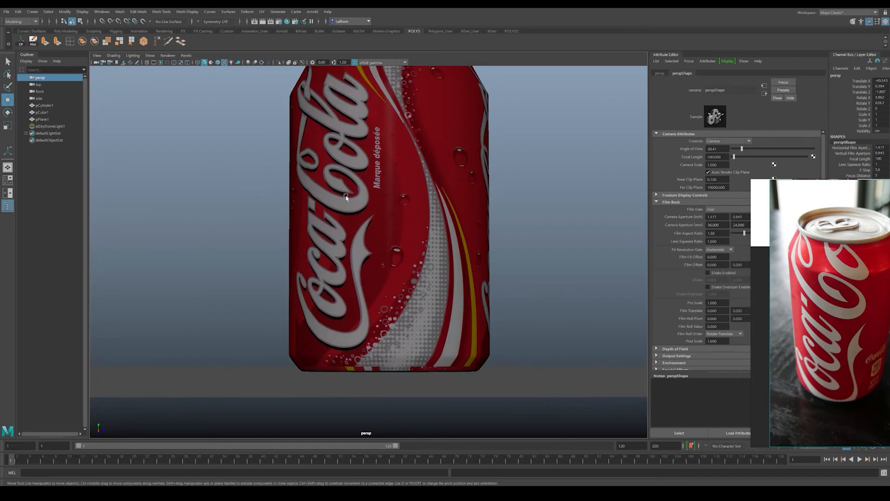
pyautogui.keyDown('alt'); pyautogui.moveTo(346, 200); pyautogui.dragTo(347, 224, button='middle'); pyautogui.keyUp('alt')
pyautogui.keyDown('alt'); pyautogui.moveTo(347, 224); pyautogui.dragTo(348, 225); pyautogui.keyUp('alt')
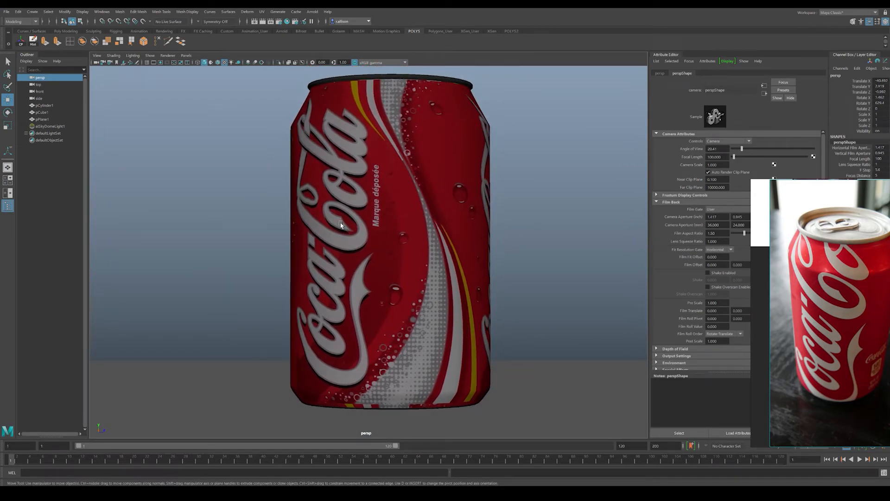
pyautogui.keyDown('alt'); pyautogui.moveTo(330, 222); pyautogui.dragTo(445, 215); pyautogui.keyUp('alt')
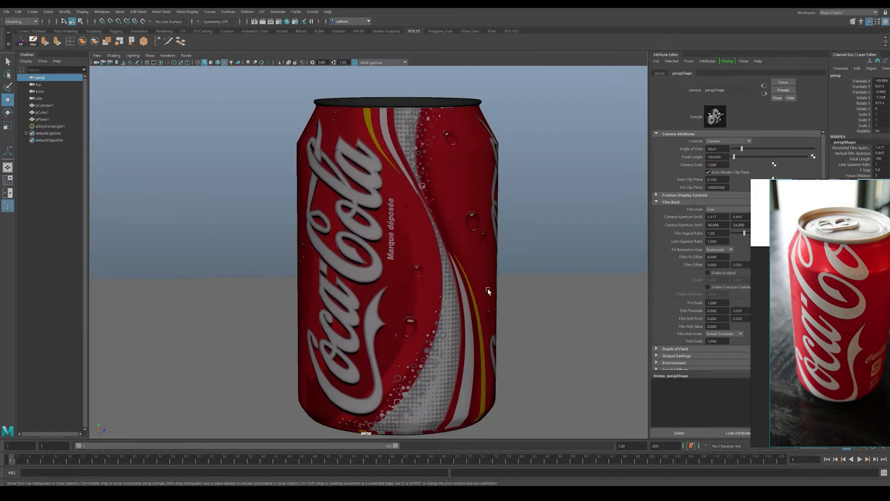
pyautogui.keyDown('alt'); pyautogui.moveTo(492, 179); pyautogui.dragTo(481, 210); pyautogui.keyUp('alt')
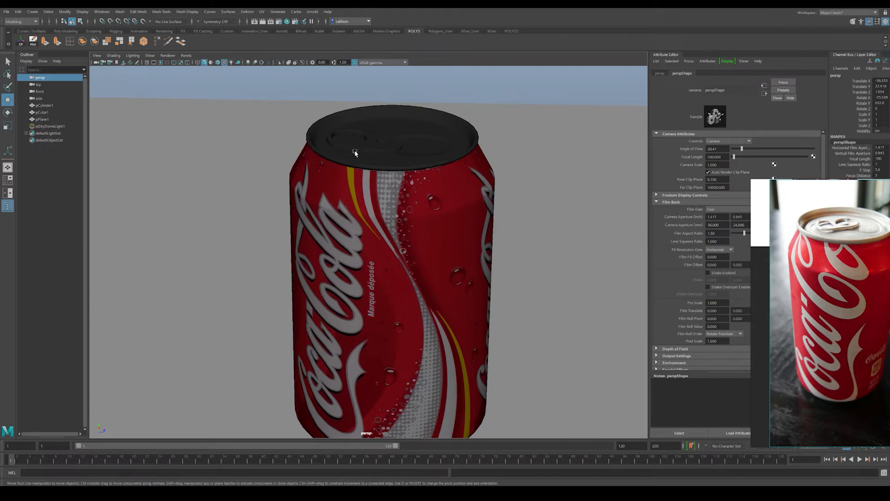
# - Compare the can with the reference photo from a slightly raised angle, and put the photo away
pyautogui.moveTo(422, 162)
pyautogui.keyDown('alt'); pyautogui.mouseDown()
pyautogui.moveTo(413, 171)
pyautogui.moveTo(417, 164)
pyautogui.mouseUp(); pyautogui.keyUp('alt')
pyautogui.keyDown('alt'); pyautogui.moveTo(416, 165); pyautogui.dragTo(361, 174, button='right'); pyautogui.keyUp('alt')
pyautogui.keyDown('alt'); pyautogui.moveTo(361, 174); pyautogui.dragTo(392, 199, button='middle'); pyautogui.keyUp('alt')
pyautogui.moveTo(392, 200)
pyautogui.keyDown('alt'); pyautogui.mouseDown()
pyautogui.moveTo(414, 189)
pyautogui.moveTo(398, 199)
pyautogui.mouseUp(); pyautogui.keyUp('alt')
pyautogui.moveTo(397, 199)
pyautogui.keyDown('alt'); pyautogui.mouseDown(button='right')
pyautogui.moveTo(351, 197)
pyautogui.moveTo(402, 206)
pyautogui.mouseUp(button='right'); pyautogui.keyUp('alt')
pyautogui.keyDown('alt'); pyautogui.moveTo(490, 213); pyautogui.dragTo(451, 213, button='right'); pyautogui.keyUp('alt')
pyautogui.moveTo(764, 207); pyautogui.dragTo(760, 207, button='right')
pyautogui.moveTo(759, 206); pyautogui.dragTo(710, 500)
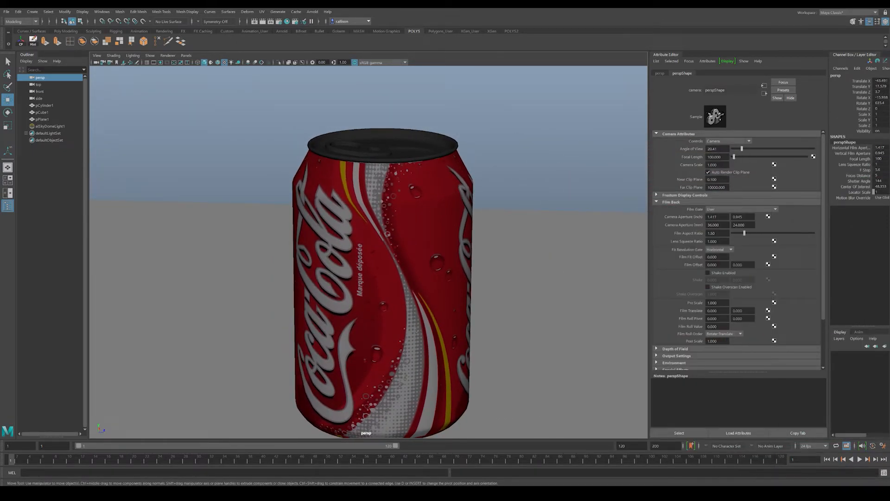
# - Enable depth of field in the perspective camera's Arnold attributes
pyautogui.scroll(-1, 139, 113)
pyautogui.click(96, 57)
pyautogui.click(102, 69)
pyautogui.scroll(-3, 705, 215)
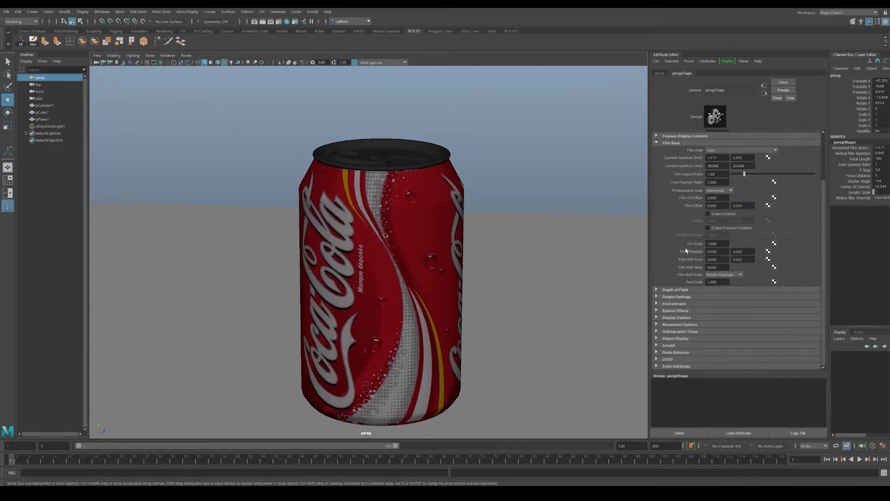
pyautogui.click(657, 345)
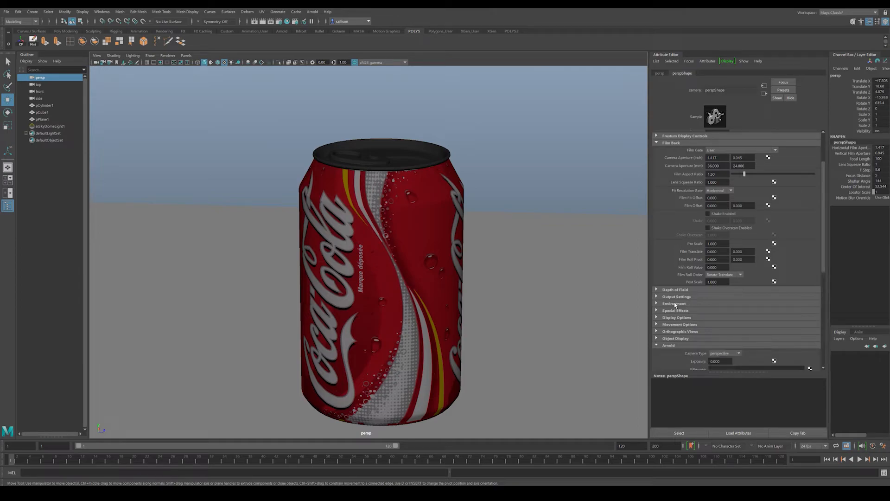
pyautogui.scroll(-3, 705, 290)
pyautogui.scroll(-4, 705, 290)
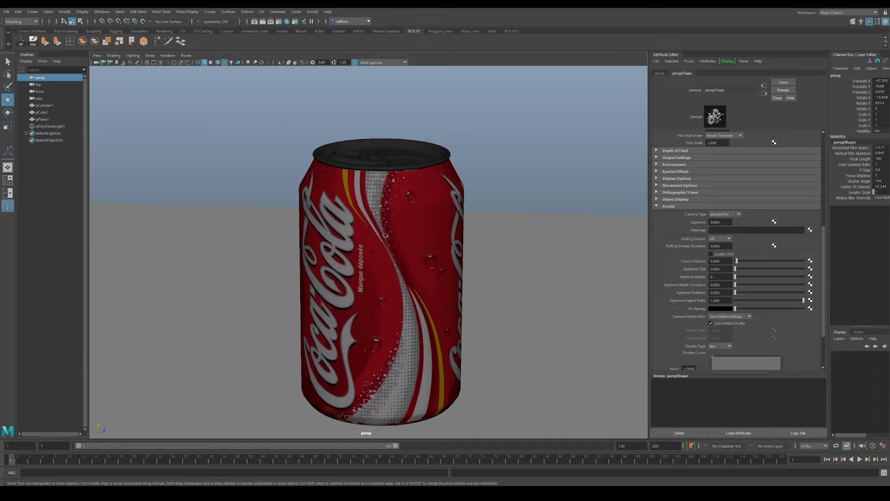
pyautogui.click(712, 255)
pyautogui.doubleClick(716, 269)
# - Examine the can from eye level and from slightly above the lid
pyautogui.keyDown('alt'); pyautogui.moveTo(533, 241); pyautogui.dragTo(580, 248); pyautogui.keyUp('alt')
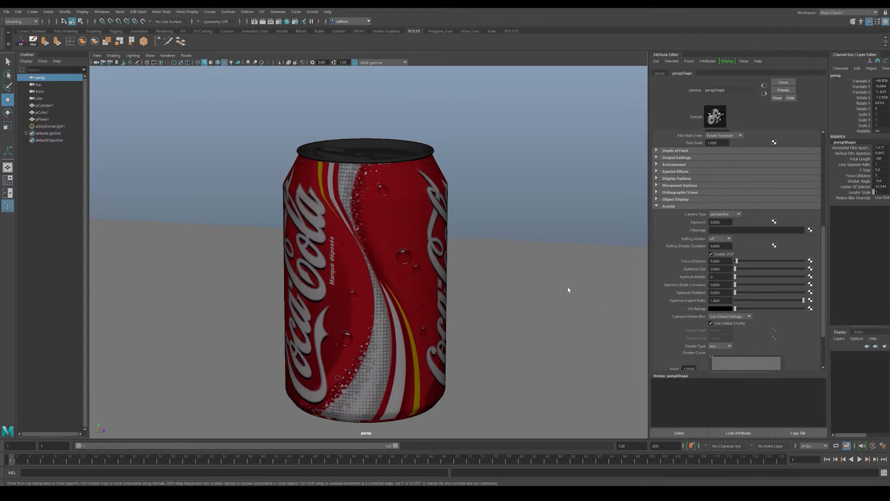
pyautogui.keyDown('alt'); pyautogui.moveTo(457, 262); pyautogui.dragTo(462, 260); pyautogui.keyUp('alt')
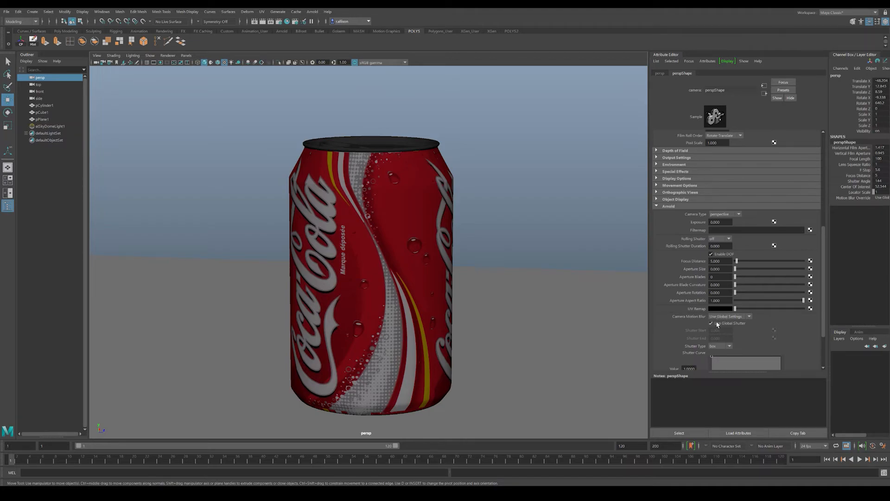
pyautogui.keyDown('alt'); pyautogui.moveTo(445, 274); pyautogui.dragTo(445, 257, button='middle'); pyautogui.keyUp('alt')
pyautogui.keyDown('alt'); pyautogui.moveTo(443, 253); pyautogui.dragTo(446, 258); pyautogui.keyUp('alt')
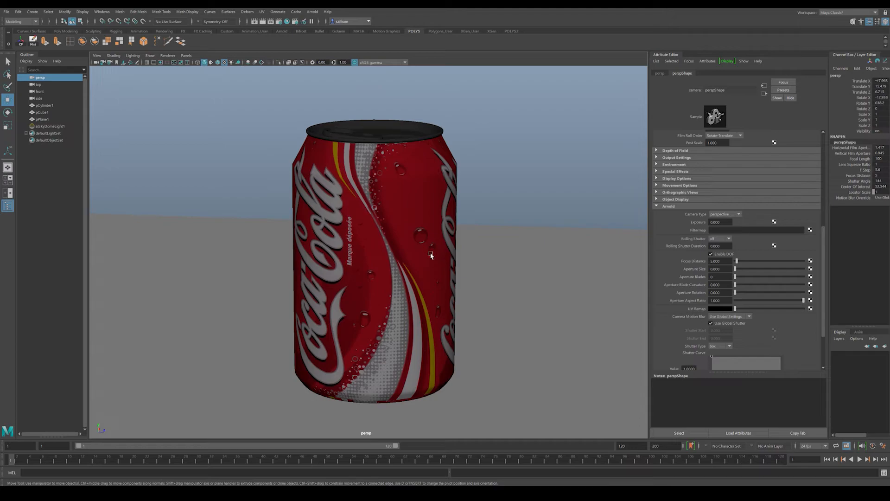
pyautogui.moveTo(415, 263)
pyautogui.keyDown('alt'); pyautogui.mouseDown()
pyautogui.moveTo(427, 249)
pyautogui.moveTo(416, 235)
pyautogui.moveTo(448, 249)
pyautogui.moveTo(417, 249)
pyautogui.mouseUp(); pyautogui.keyUp('alt')
pyautogui.keyDown('alt'); pyautogui.moveTo(417, 249); pyautogui.dragTo(436, 250, button='middle'); pyautogui.keyUp('alt')
pyautogui.keyDown('alt'); pyautogui.moveTo(435, 250); pyautogui.dragTo(435, 252); pyautogui.keyUp('alt')
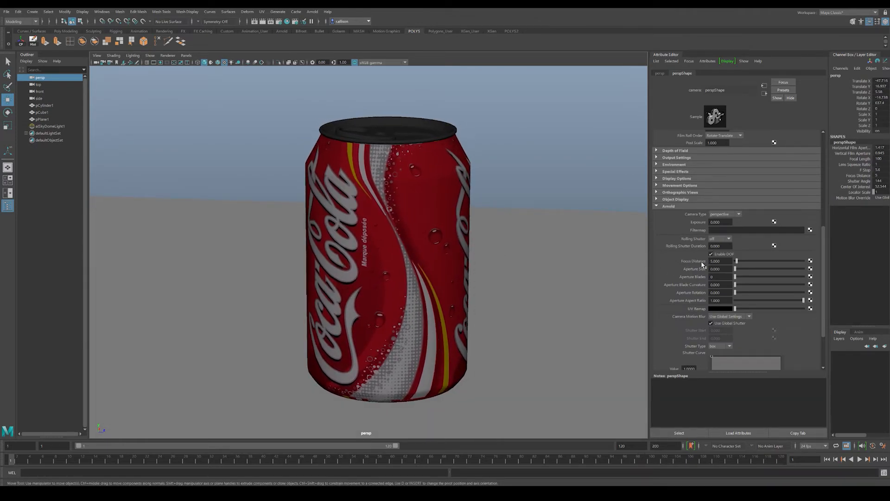
# - Turn on the Object Details heads-up display in the perspective view
pyautogui.click(395, 201)
pyautogui.click(510, 240)
pyautogui.click(381, 238)
pyautogui.keyDown('alt'); pyautogui.moveTo(381, 238); pyautogui.dragTo(455, 246); pyautogui.keyUp('alt')
pyautogui.click(503, 232)
pyautogui.moveTo(502, 232)
pyautogui.keyDown('alt'); pyautogui.mouseDown(button='right')
pyautogui.moveTo(467, 223)
pyautogui.moveTo(494, 232)
pyautogui.mouseUp(button='right'); pyautogui.keyUp('alt')
pyautogui.keyDown('alt'); pyautogui.moveTo(494, 232); pyautogui.dragTo(484, 256, button='middle'); pyautogui.keyUp('alt')
pyautogui.keyDown('alt'); pyautogui.moveTo(424, 214); pyautogui.dragTo(424, 246); pyautogui.keyUp('alt')
pyautogui.keyDown('alt'); pyautogui.moveTo(424, 246); pyautogui.dragTo(419, 240, button='middle'); pyautogui.keyUp('alt')
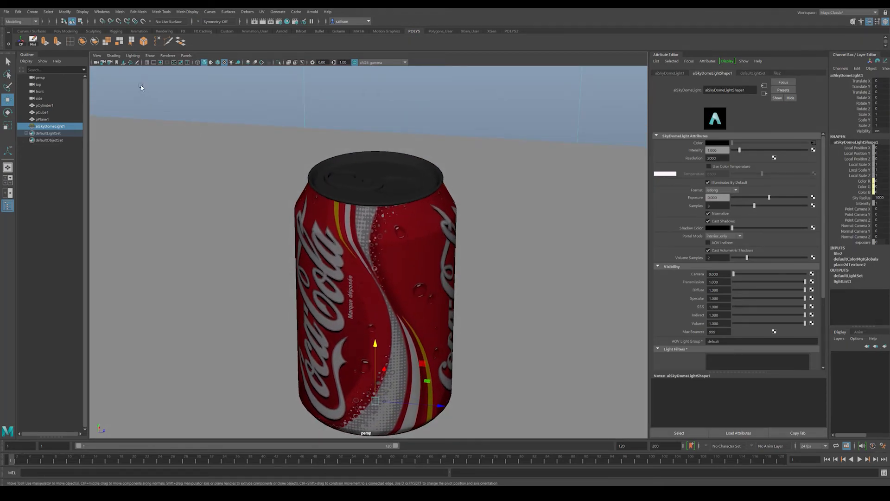
pyautogui.click(82, 12)
pyautogui.moveTo(101, 37)
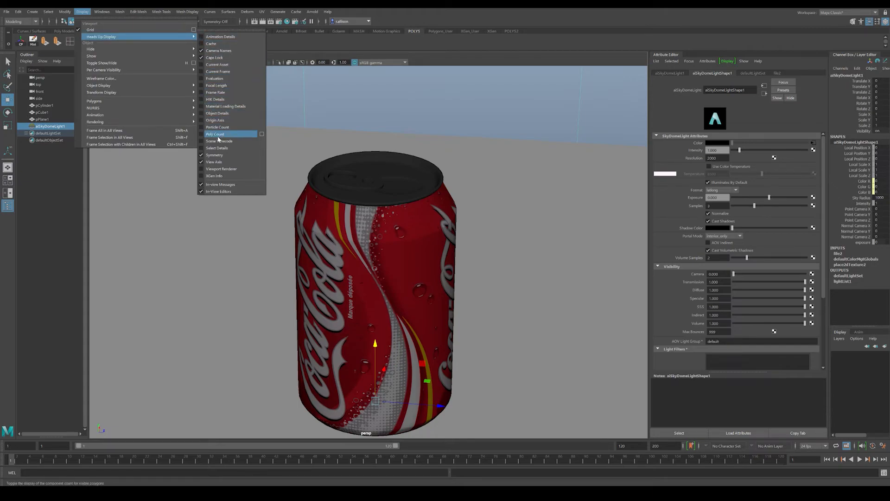
pyautogui.click(210, 114)
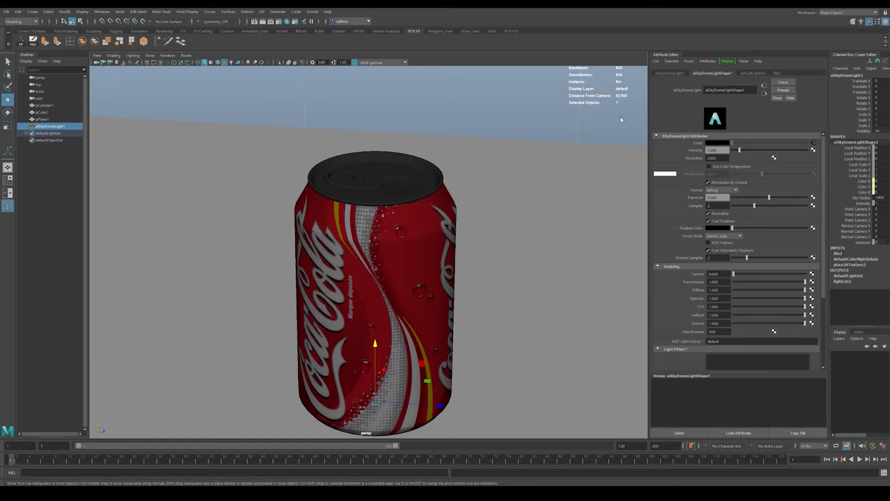
# - Examine the selection's distance from the camera while viewing the can from nearer and farther away
pyautogui.moveTo(409, 227)
pyautogui.keyDown('alt'); pyautogui.mouseDown()
pyautogui.moveTo(404, 236)
pyautogui.moveTo(396, 224)
pyautogui.mouseUp(); pyautogui.keyUp('alt')
pyautogui.keyDown('alt'); pyautogui.moveTo(397, 224); pyautogui.dragTo(403, 217, button='middle'); pyautogui.keyUp('alt')
pyautogui.keyDown('alt'); pyautogui.moveTo(402, 217); pyautogui.dragTo(433, 244, button='right'); pyautogui.keyUp('alt')
pyautogui.keyDown('alt'); pyautogui.moveTo(433, 244); pyautogui.dragTo(436, 241, button='middle'); pyautogui.keyUp('alt')
pyautogui.keyDown('alt'); pyautogui.moveTo(366, 159); pyautogui.dragTo(384, 159); pyautogui.keyUp('alt')
pyautogui.keyDown('alt'); pyautogui.moveTo(384, 159); pyautogui.dragTo(395, 167, button='right'); pyautogui.keyUp('alt')
pyautogui.keyDown('alt'); pyautogui.moveTo(394, 167); pyautogui.dragTo(401, 175); pyautogui.keyUp('alt')
pyautogui.keyDown('alt'); pyautogui.moveTo(402, 174); pyautogui.dragTo(385, 177, button='middle'); pyautogui.keyUp('alt')
pyautogui.keyDown('alt'); pyautogui.moveTo(384, 176); pyautogui.dragTo(387, 176); pyautogui.keyUp('alt')
pyautogui.keyDown('alt'); pyautogui.moveTo(387, 175); pyautogui.dragTo(343, 146, button='right'); pyautogui.keyUp('alt')
pyautogui.scroll(2, 343, 146)
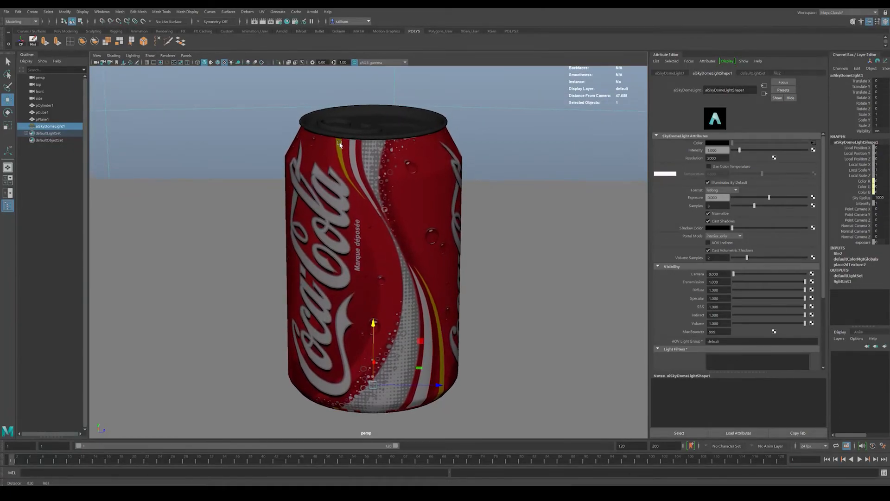
pyautogui.keyDown('alt'); pyautogui.moveTo(383, 168); pyautogui.dragTo(383, 177, button='middle'); pyautogui.keyUp('alt')
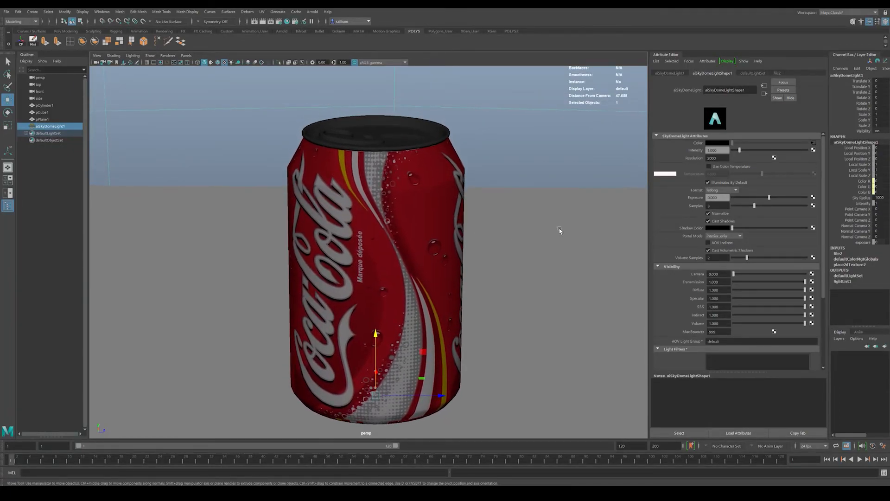
# - Check the camera distance of the ground plane and of the can body
pyautogui.click(497, 250)
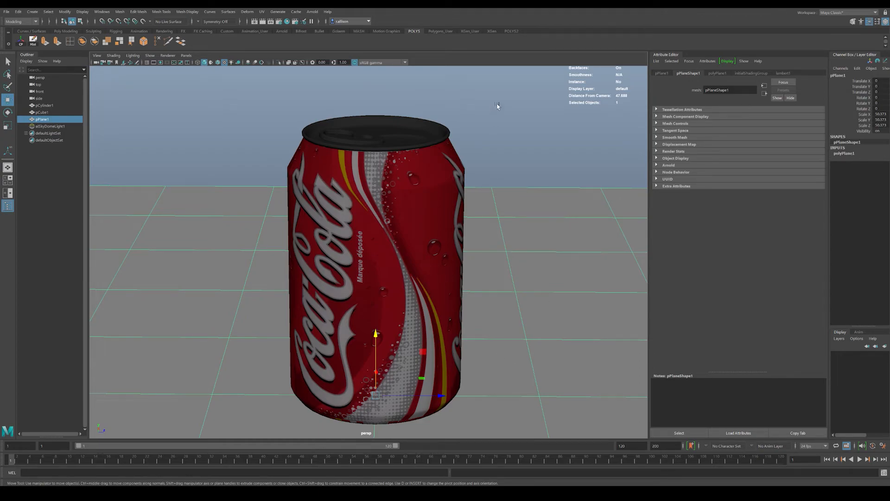
pyautogui.click(417, 185)
pyautogui.press('f')
pyautogui.keyDown('alt'); pyautogui.moveTo(418, 184); pyautogui.dragTo(393, 205, button='middle'); pyautogui.keyUp('alt')
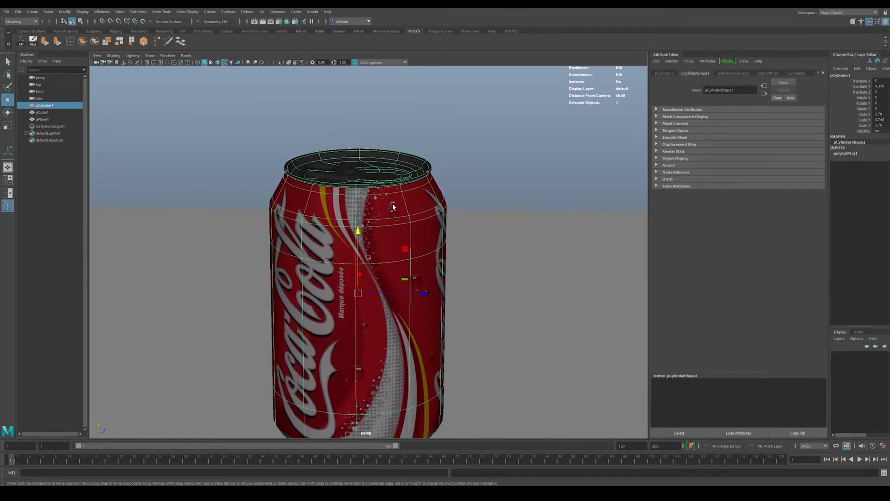
# - Show the perspective camera's resolution gate and frame the whole can centred inside it
pyautogui.click(96, 56)
pyautogui.click(107, 69)
pyautogui.keyDown('alt'); pyautogui.moveTo(309, 216); pyautogui.dragTo(330, 172, button='middle'); pyautogui.keyUp('alt')
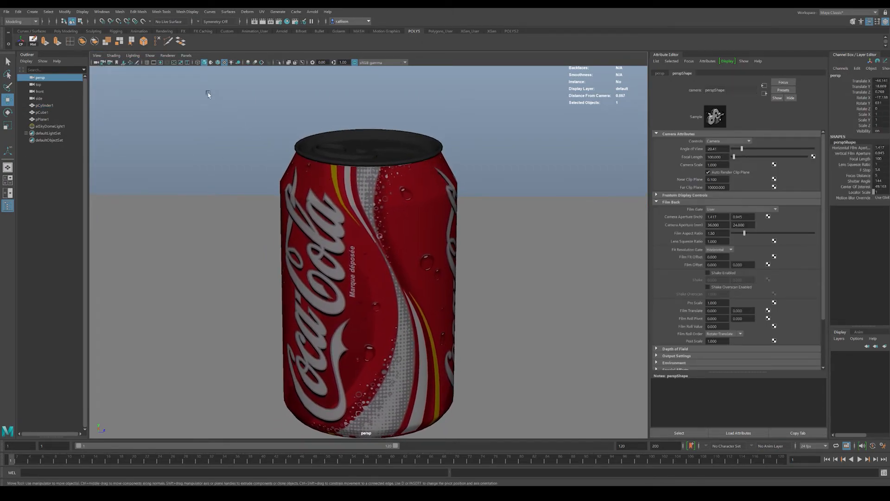
pyautogui.click(161, 64)
pyautogui.keyDown('alt'); pyautogui.moveTo(320, 131); pyautogui.dragTo(329, 124, button='middle'); pyautogui.keyUp('alt')
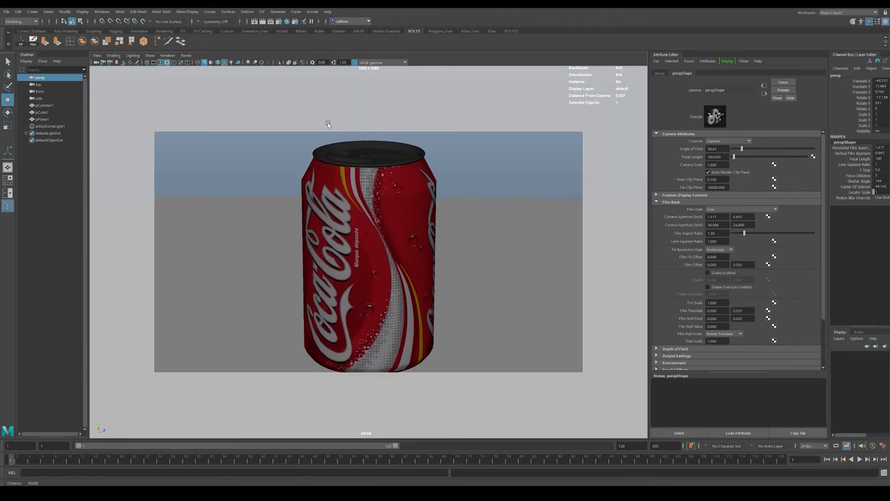
pyautogui.keyDown('alt'); pyautogui.moveTo(329, 124); pyautogui.dragTo(296, 125, button='right'); pyautogui.keyUp('alt')
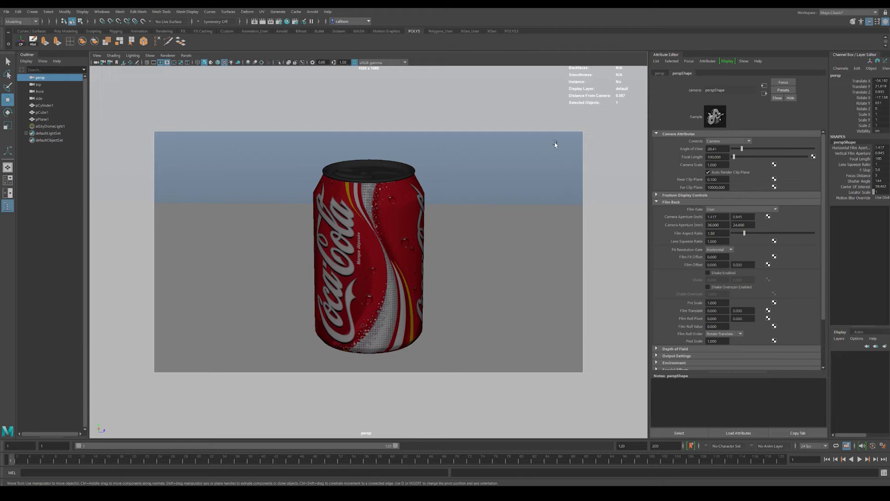
pyautogui.keyDown('alt'); pyautogui.moveTo(304, 345); pyautogui.dragTo(327, 355, button='right'); pyautogui.keyUp('alt')
# - Key the perspective camera's position at frame 1, and test that the framing is restored after orbiting away
pyautogui.click(97, 56)
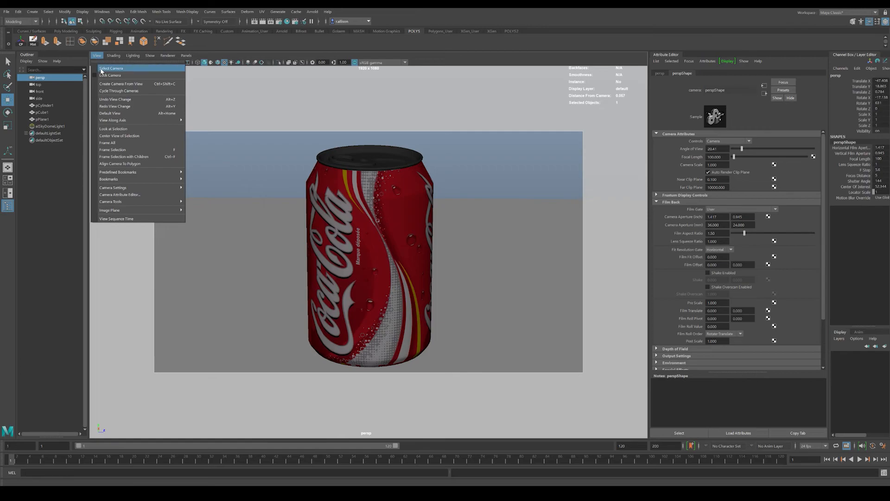
pyautogui.click(111, 68)
pyautogui.press('s')
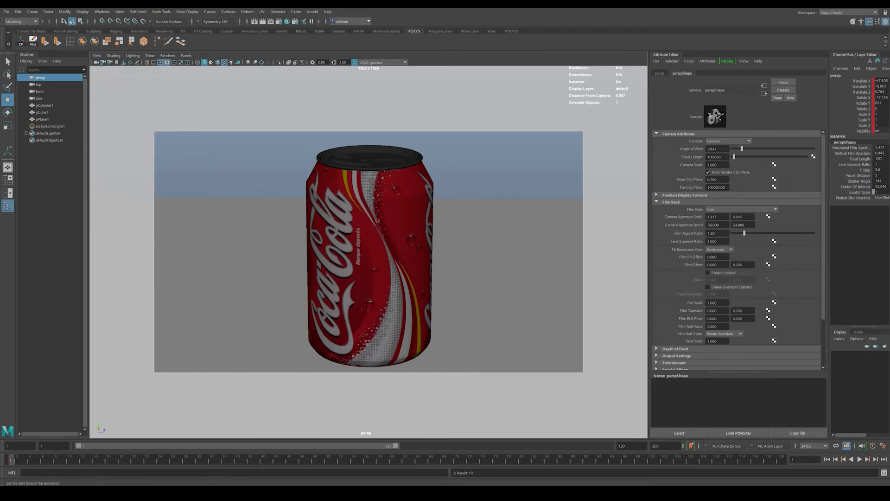
pyautogui.hotkey('alt', 'v')
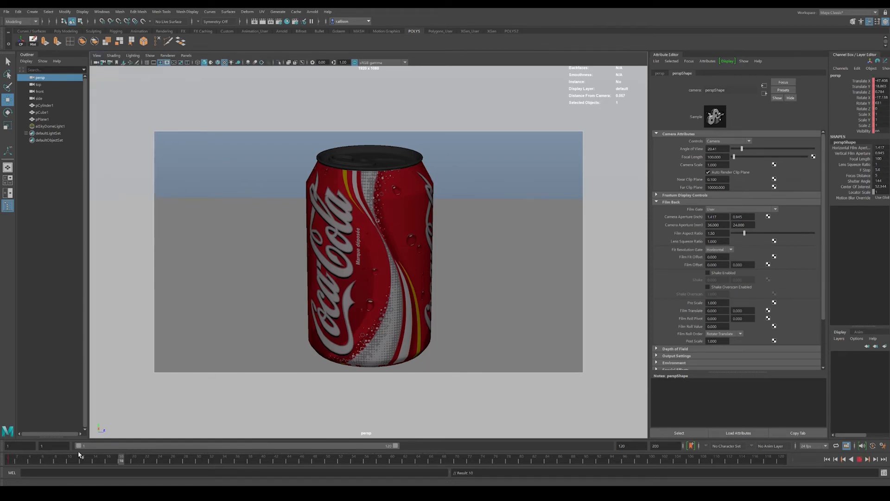
pyautogui.hotkey('alt', 'v')
pyautogui.keyDown('alt'); pyautogui.moveTo(308, 404); pyautogui.dragTo(390, 340); pyautogui.keyUp('alt')
pyautogui.moveTo(185, 460); pyautogui.dragTo(2, 457)
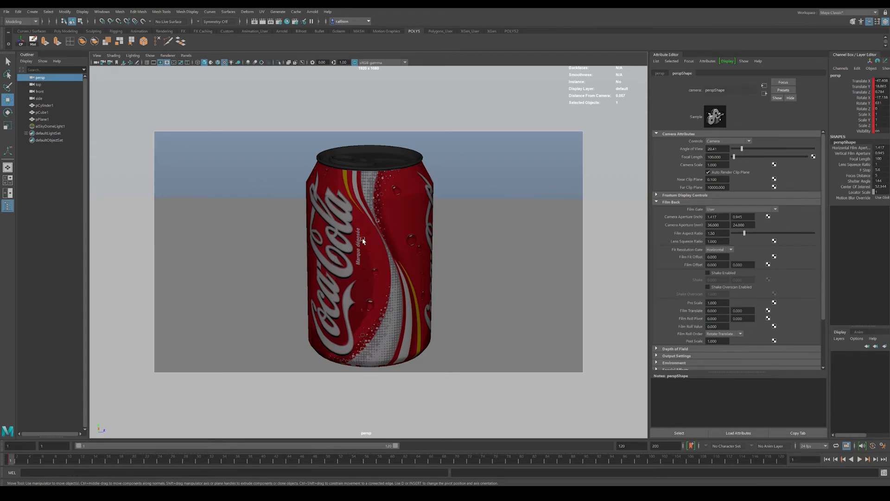
# - Check the distance from the camera to the pull tab on the lid
pyautogui.click(358, 162)
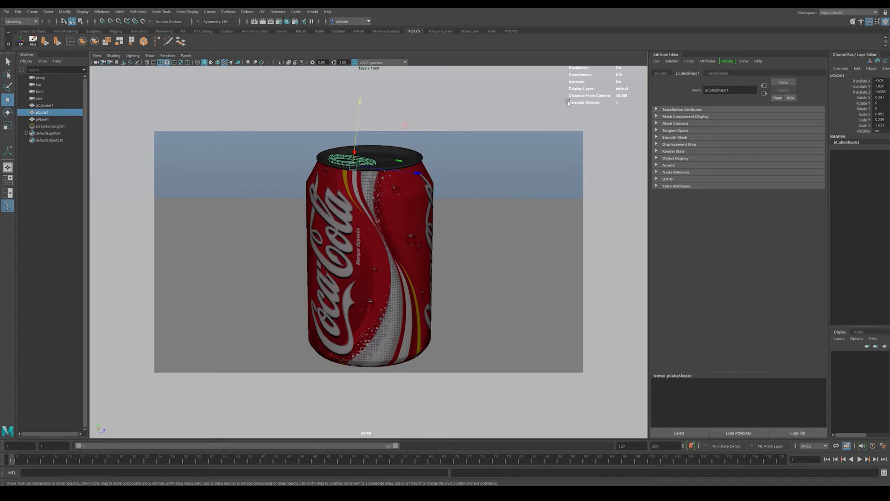
pyautogui.click(444, 180)
pyautogui.click(358, 161)
# - Set the perspective camera's Arnold focus distance to 40 and aperture size to 1
pyautogui.click(97, 56)
pyautogui.click(102, 69)
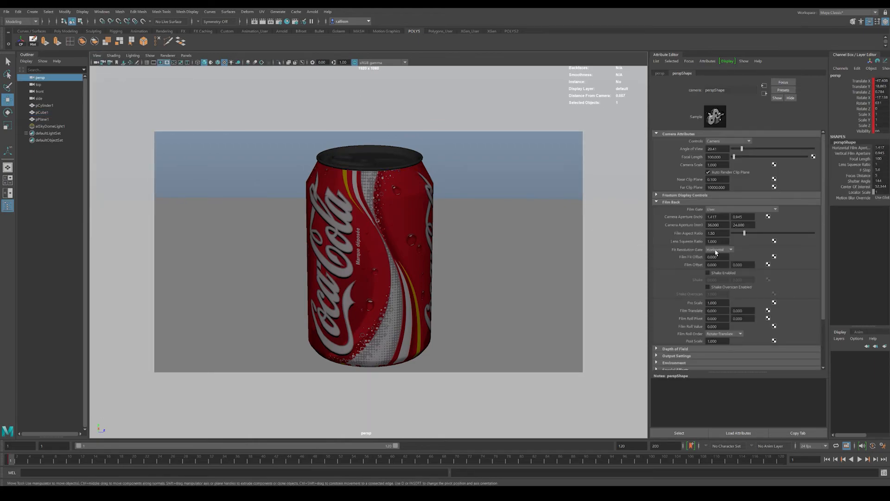
pyautogui.scroll(-3, 716, 252)
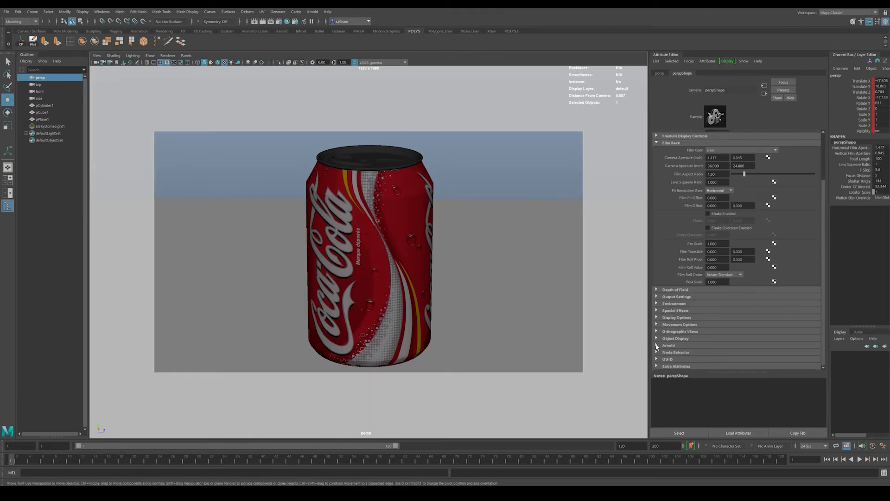
pyautogui.click(656, 345)
pyautogui.scroll(-5, 689, 320)
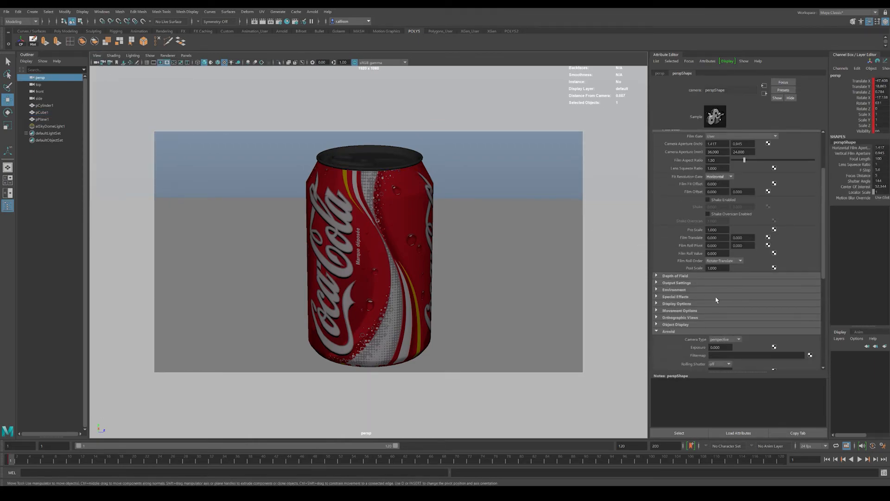
pyautogui.click(720, 331)
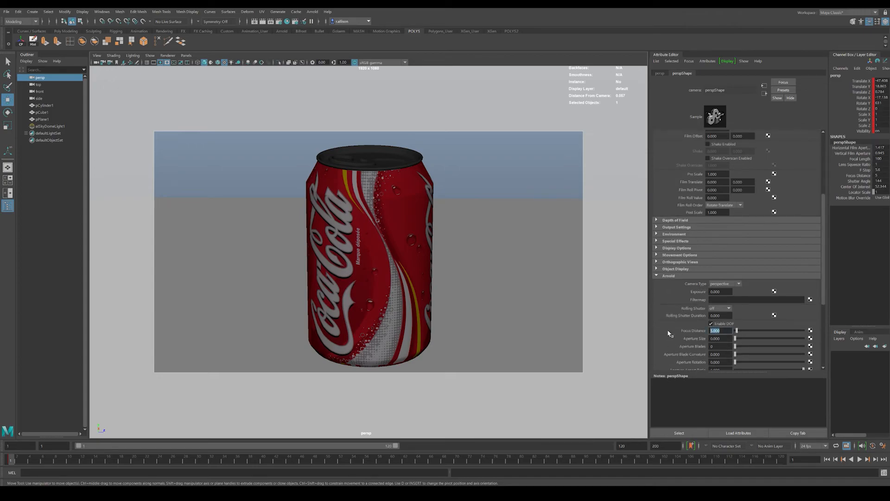
pyautogui.write('40')
pyautogui.press('Tab')
pyautogui.write('1')
pyautogui.press('Return')
# - Try an interactive IPR render of the can in the Render View, and stop and close it
pyautogui.click(471, 147)
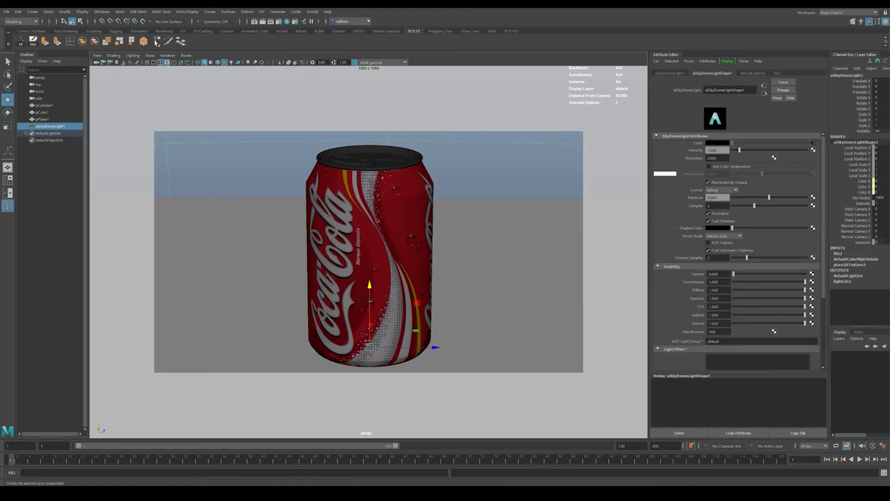
pyautogui.click(101, 11)
pyautogui.moveTo(140, 58)
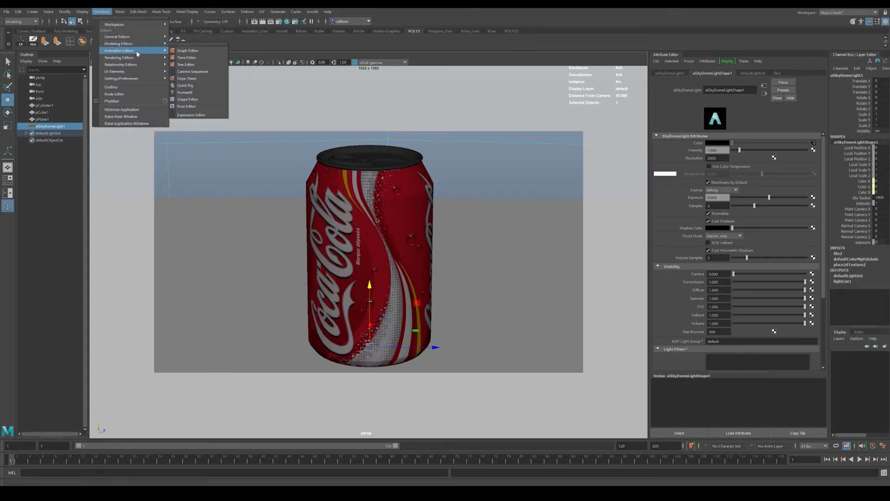
pyautogui.click(187, 57)
pyautogui.moveTo(227, 40); pyautogui.dragTo(205, 30)
pyautogui.click(88, 45)
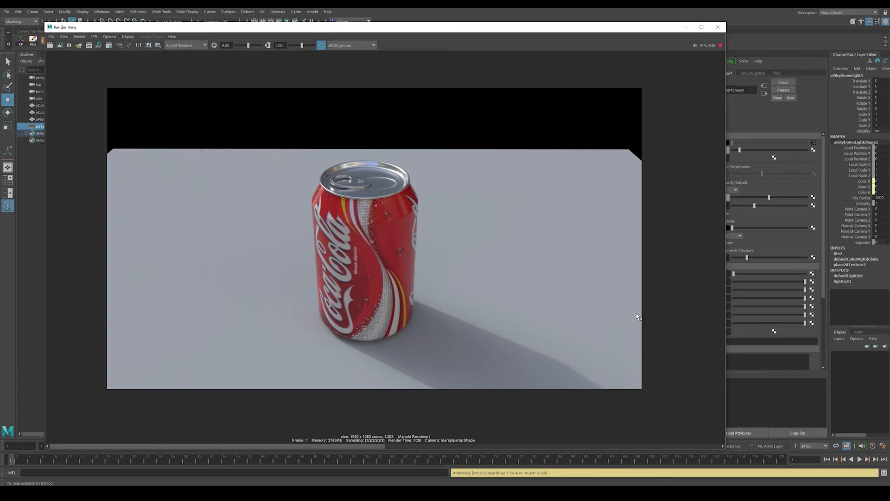
pyautogui.click(722, 47)
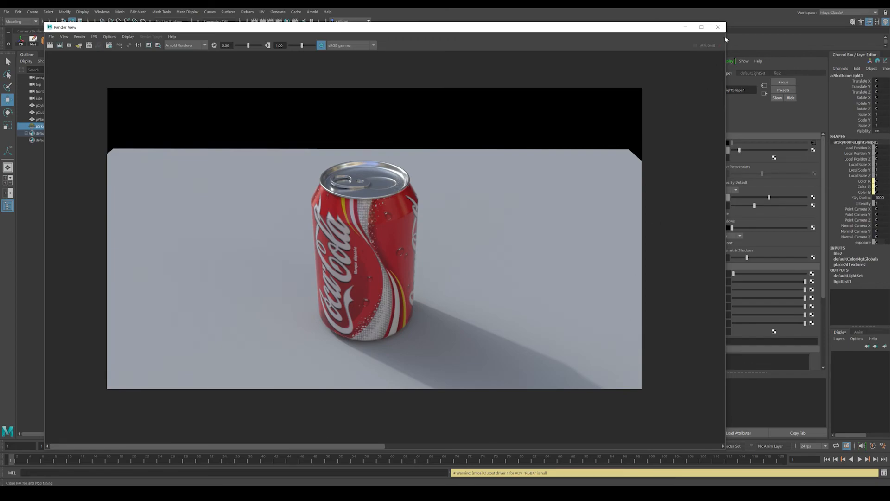
pyautogui.click(718, 27)
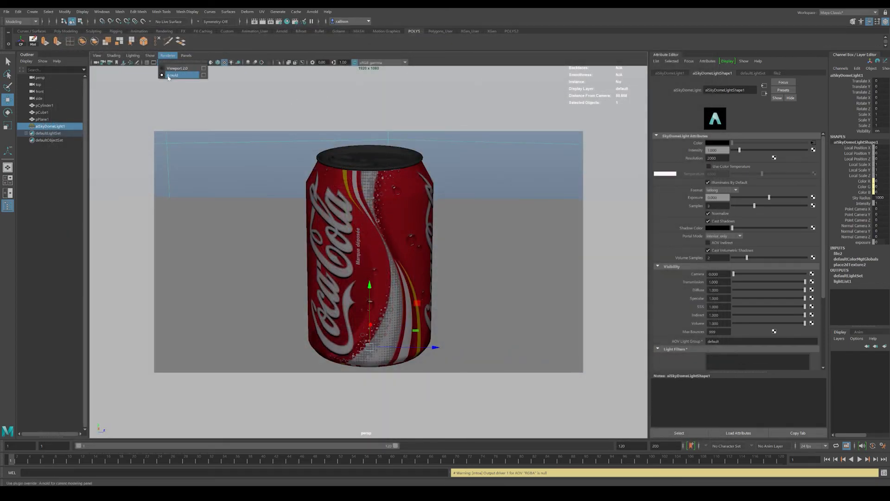
# - Preview the can's depth of field with an IPR render, stop it, and open the Render Settings
pyautogui.click(271, 22)
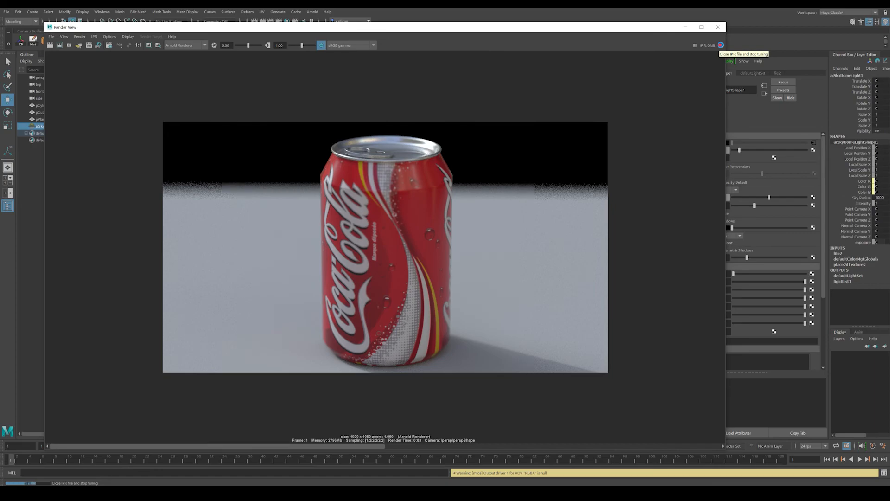
pyautogui.click(720, 45)
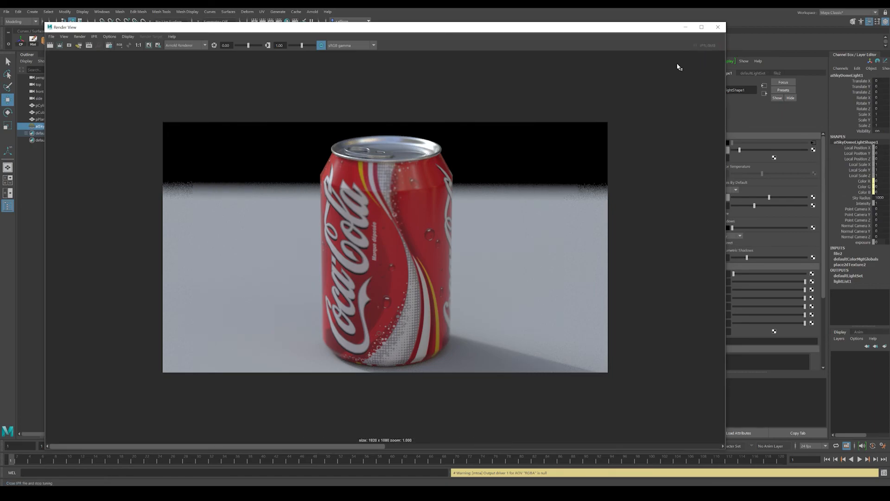
pyautogui.click(109, 45)
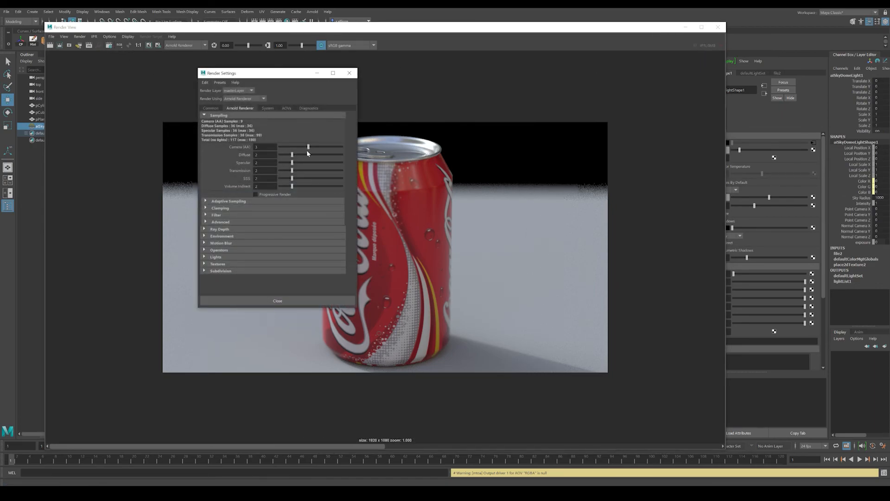
# - Adjust the Camera (AA) samples, keep the current render for comparison, and render the can again with IPR
pyautogui.moveTo(313, 147); pyautogui.dragTo(314, 148)
pyautogui.click(349, 74)
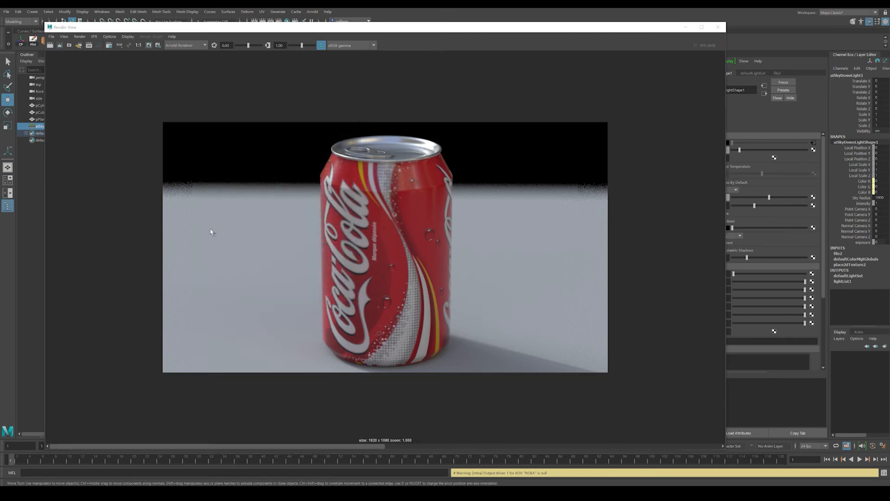
pyautogui.click(148, 46)
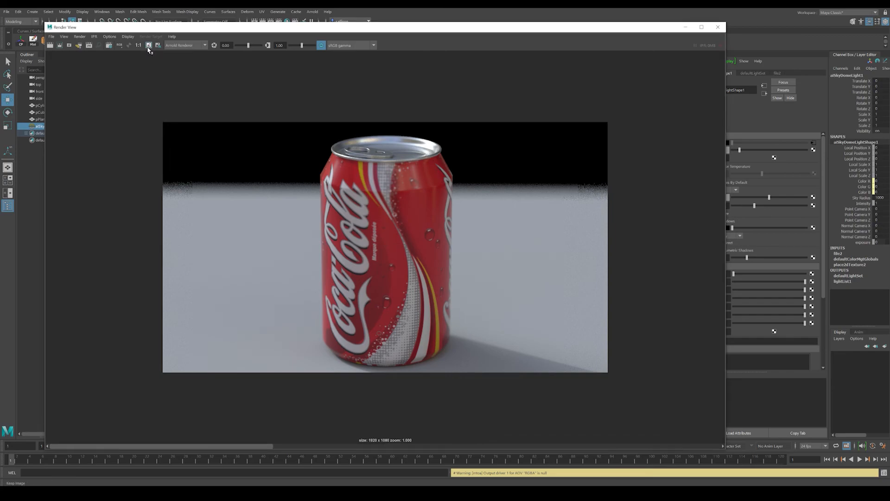
pyautogui.click(90, 46)
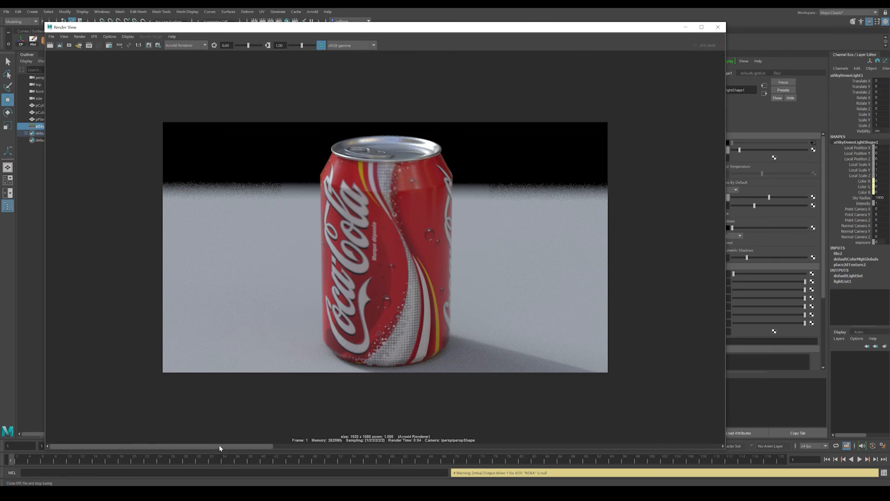
# - Compare the noise in the blurred ground edge between the new render and the kept one, then re-centre the image
pyautogui.scroll(5, 288, 195)
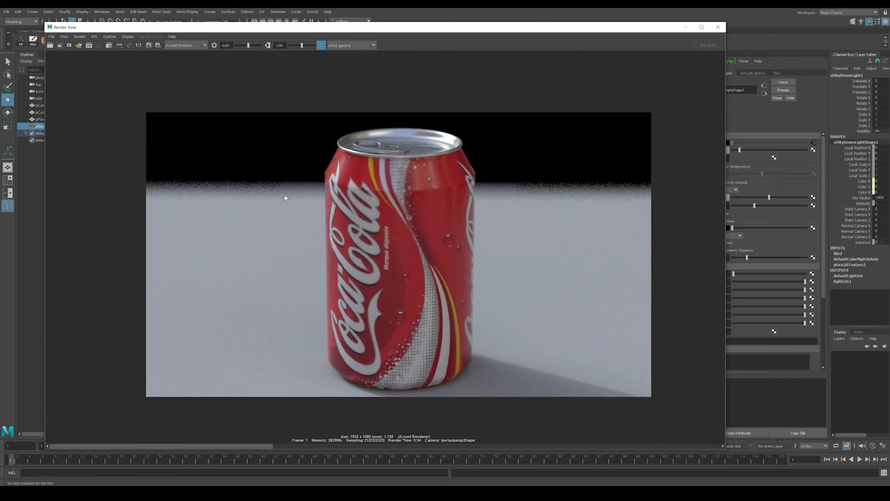
pyautogui.scroll(5, 276, 175)
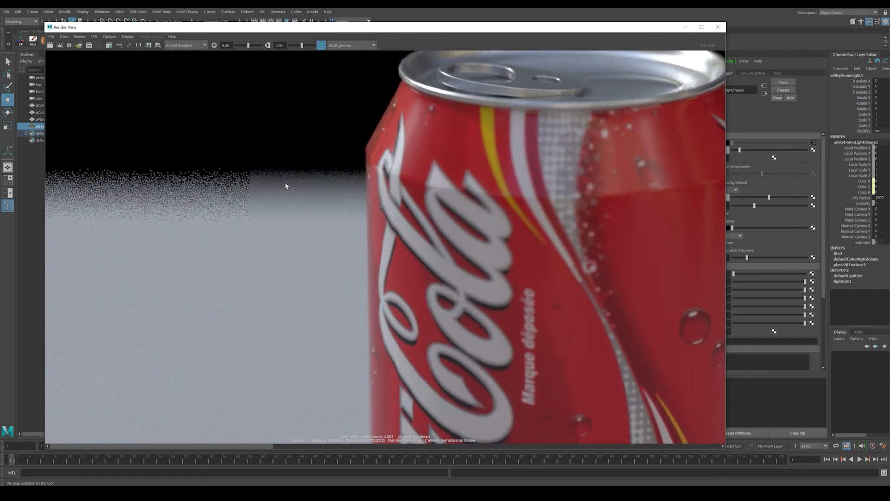
pyautogui.scroll(2, 300, 193)
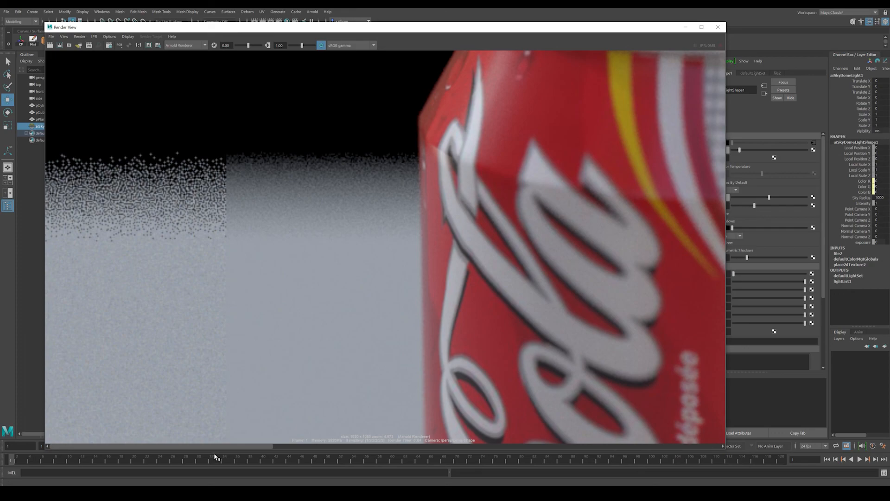
pyautogui.click(294, 446)
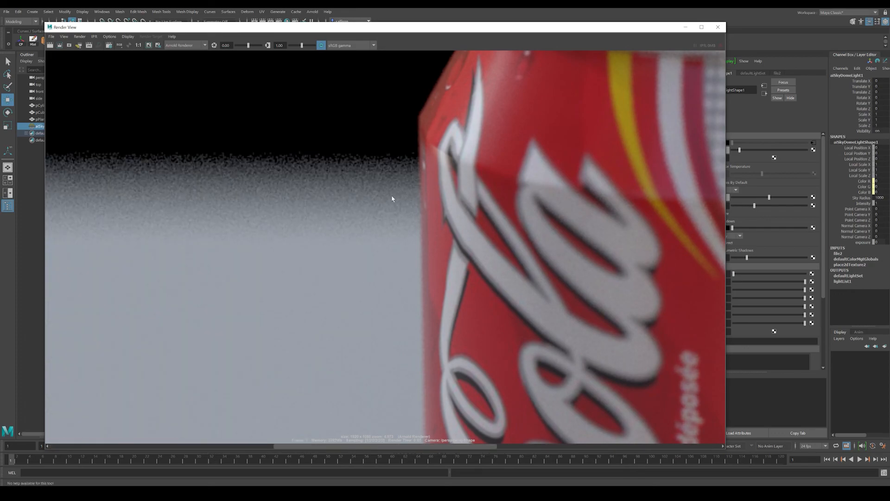
pyautogui.moveTo(375, 448); pyautogui.dragTo(17, 447)
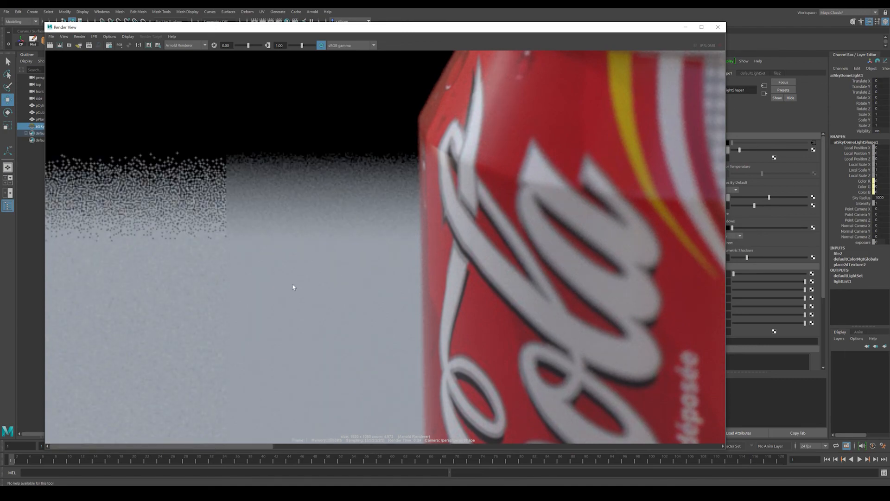
pyautogui.scroll(-10, 278, 306)
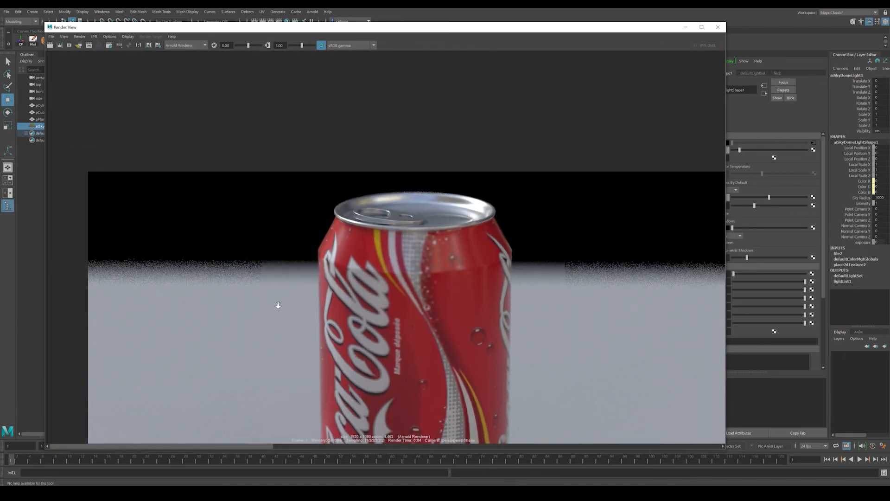
pyautogui.scroll(-5, 287, 306)
pyautogui.moveTo(403, 27); pyautogui.dragTo(397, 14)
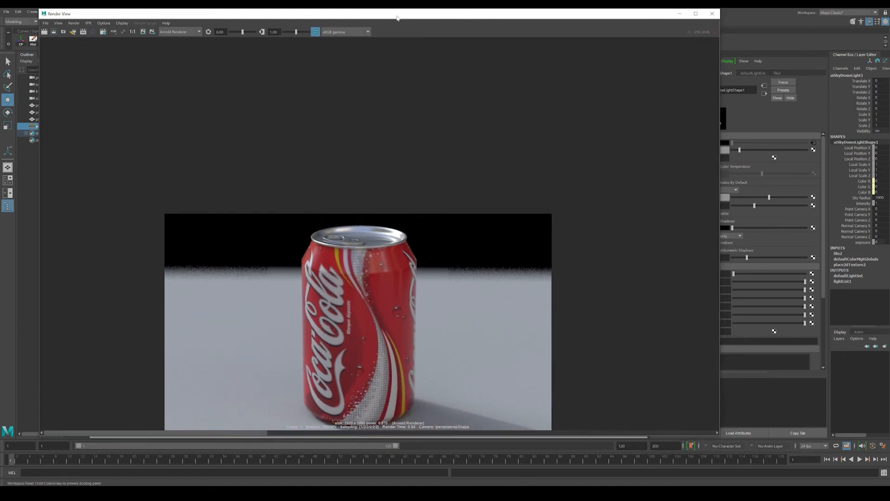
pyautogui.keyDown('alt'); pyautogui.moveTo(380, 292); pyautogui.dragTo(434, 210, button='middle'); pyautogui.keyUp('alt')
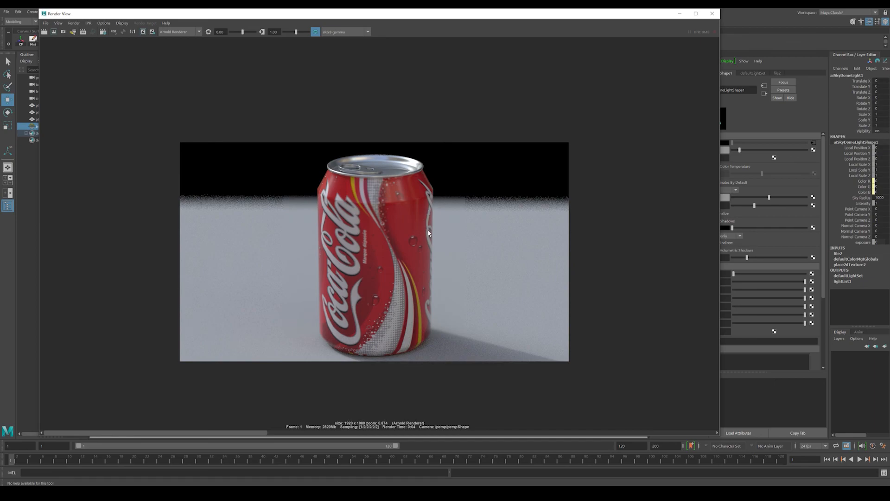